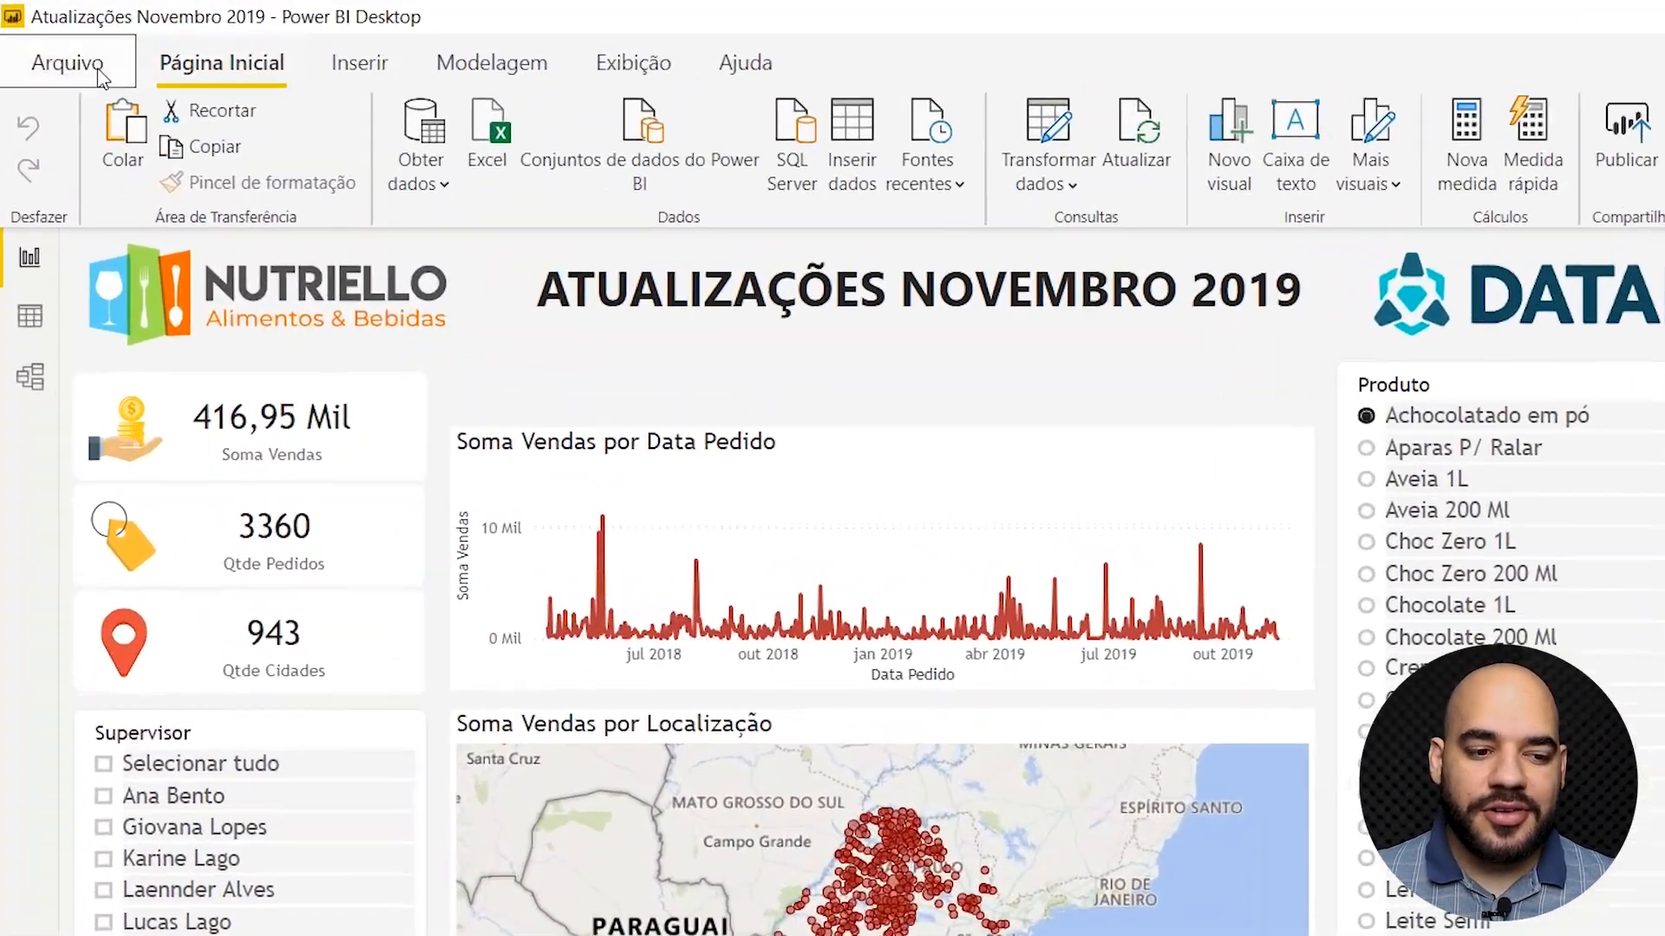
# Step: Review the preview features (Recursos de visualização) in the global options, including the decomposition tree visual, and accept the settings
pyautogui.click(98, 71)
pyautogui.moveTo(149, 568)
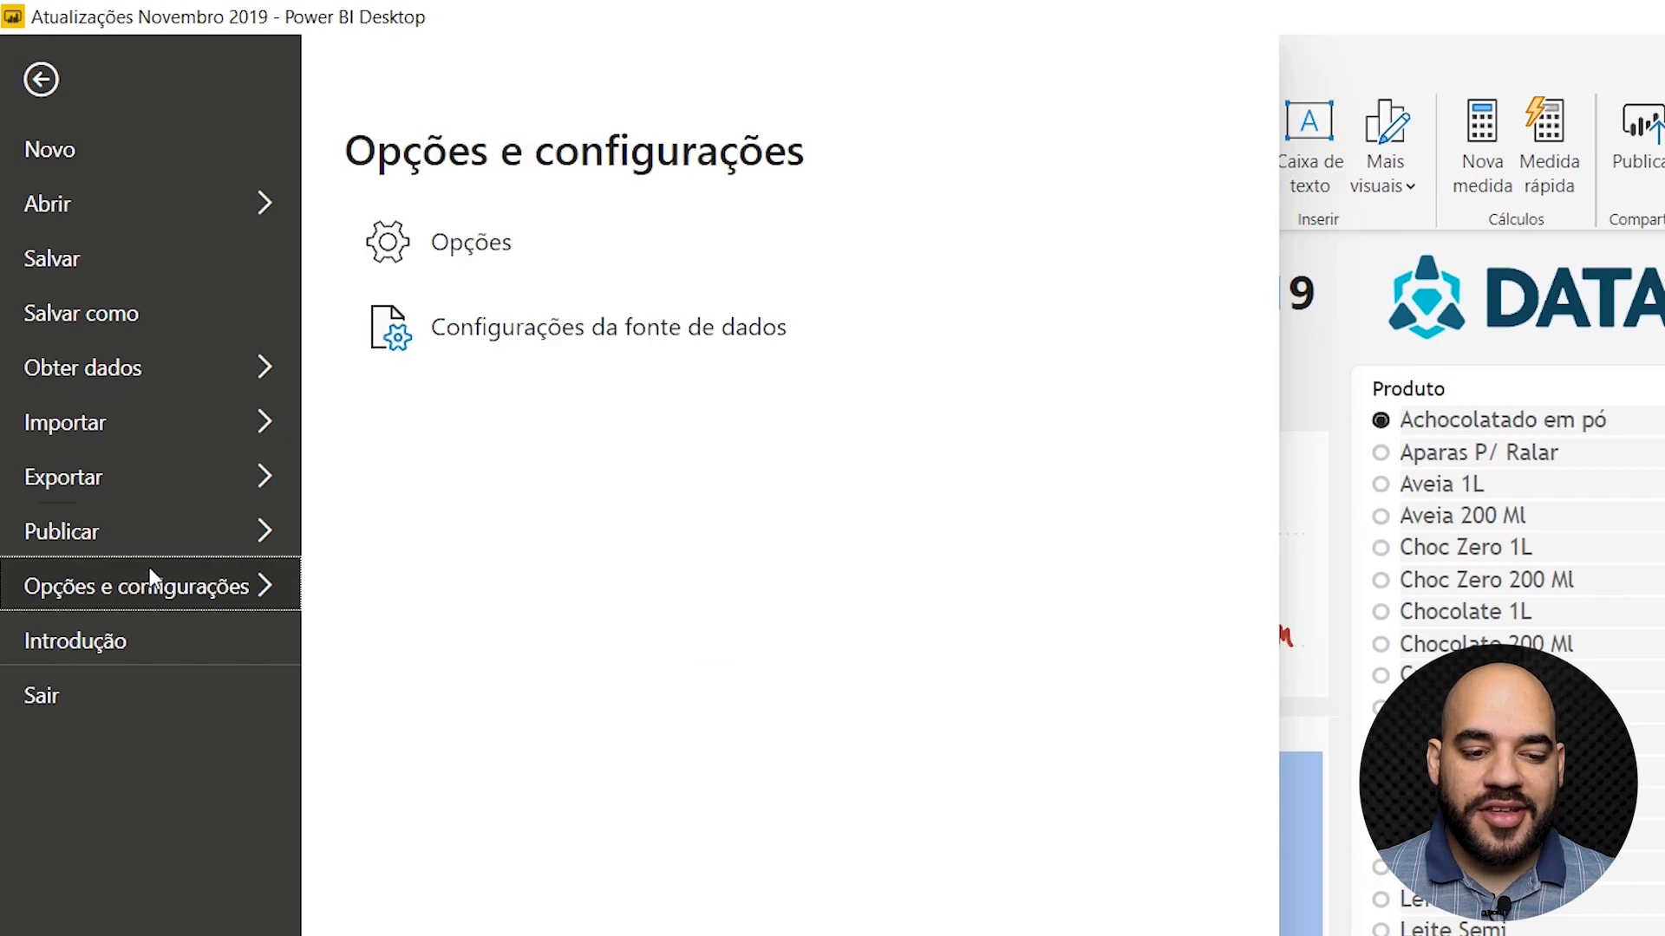
pyautogui.click(515, 252)
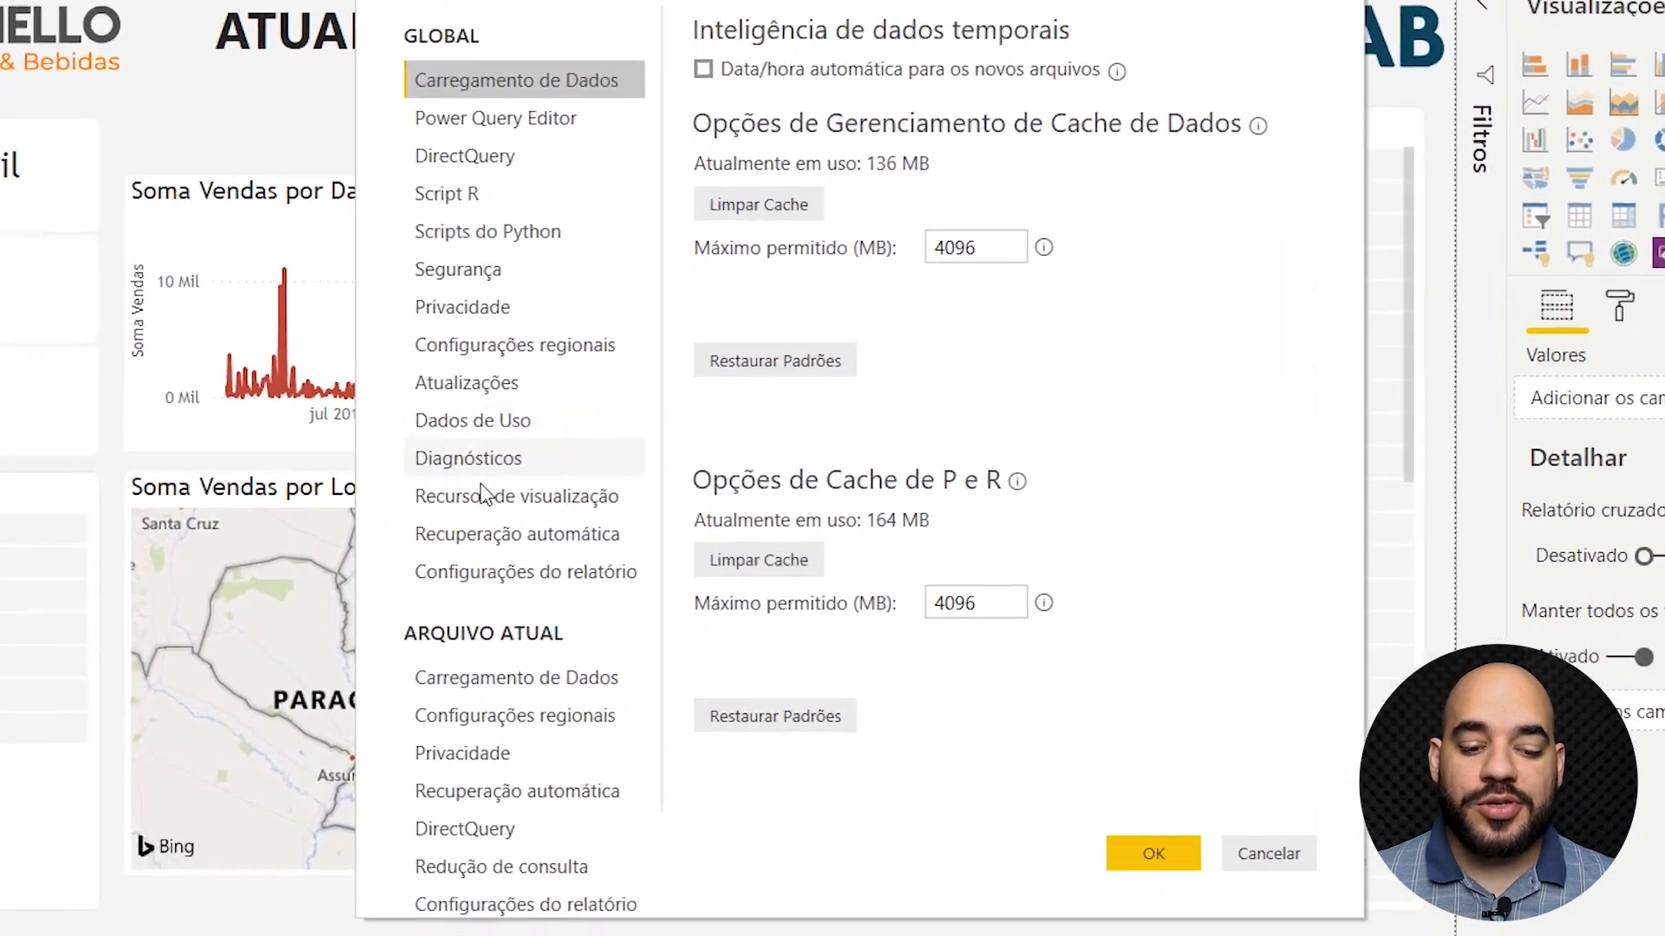
pyautogui.click(486, 496)
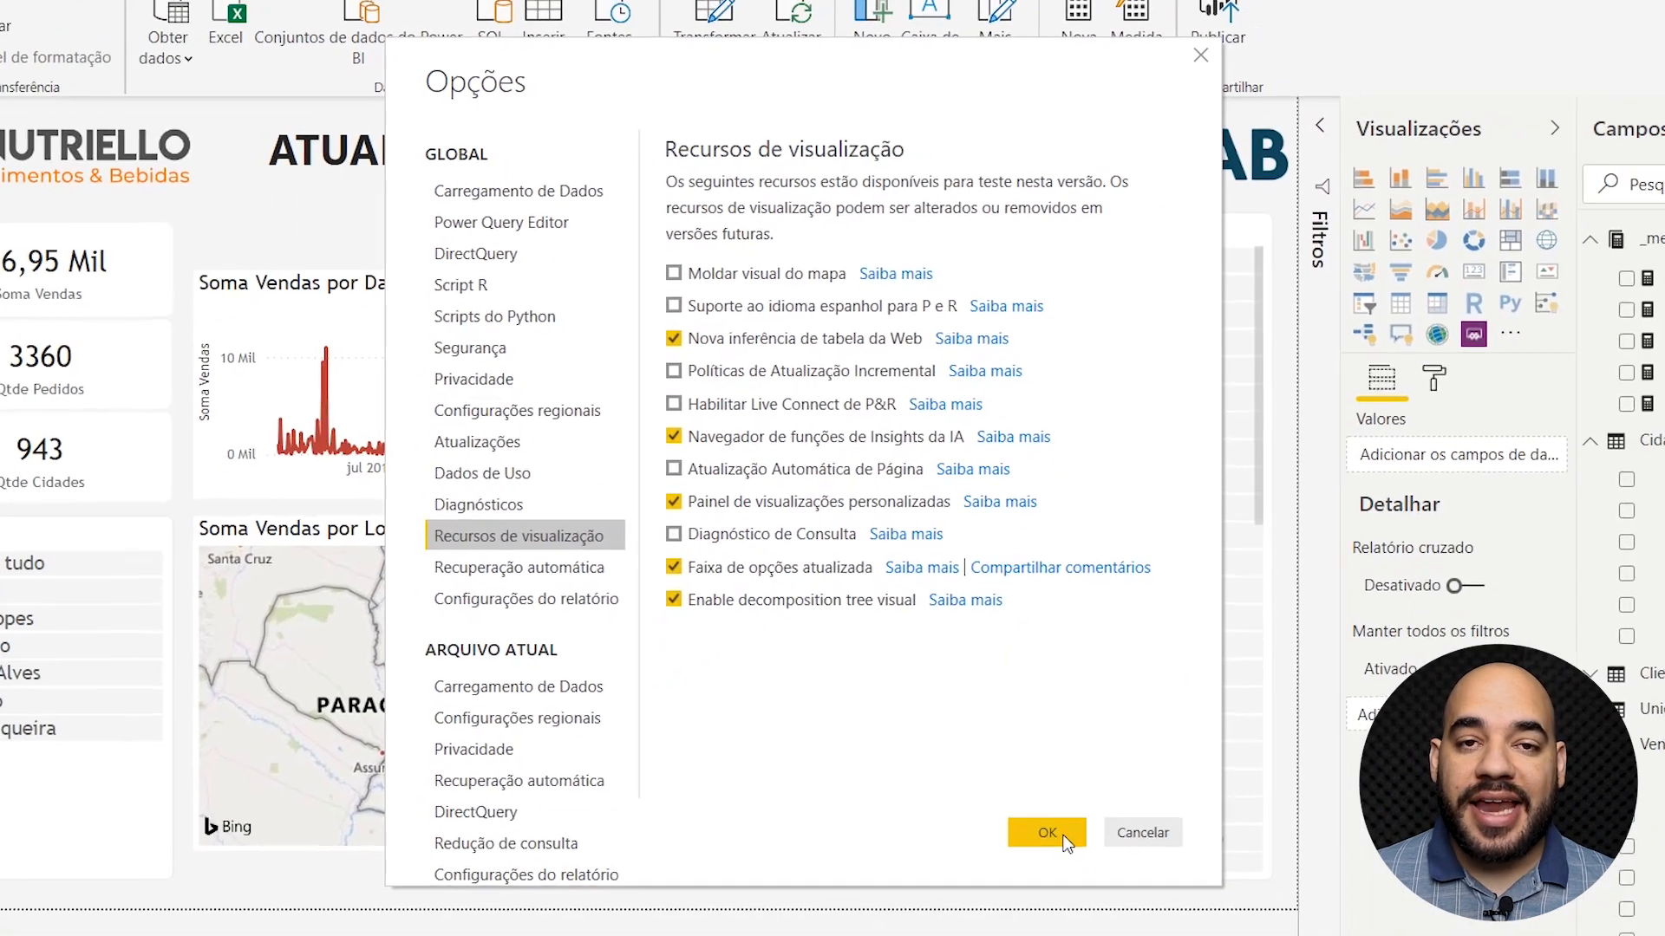
pyautogui.click(1059, 826)
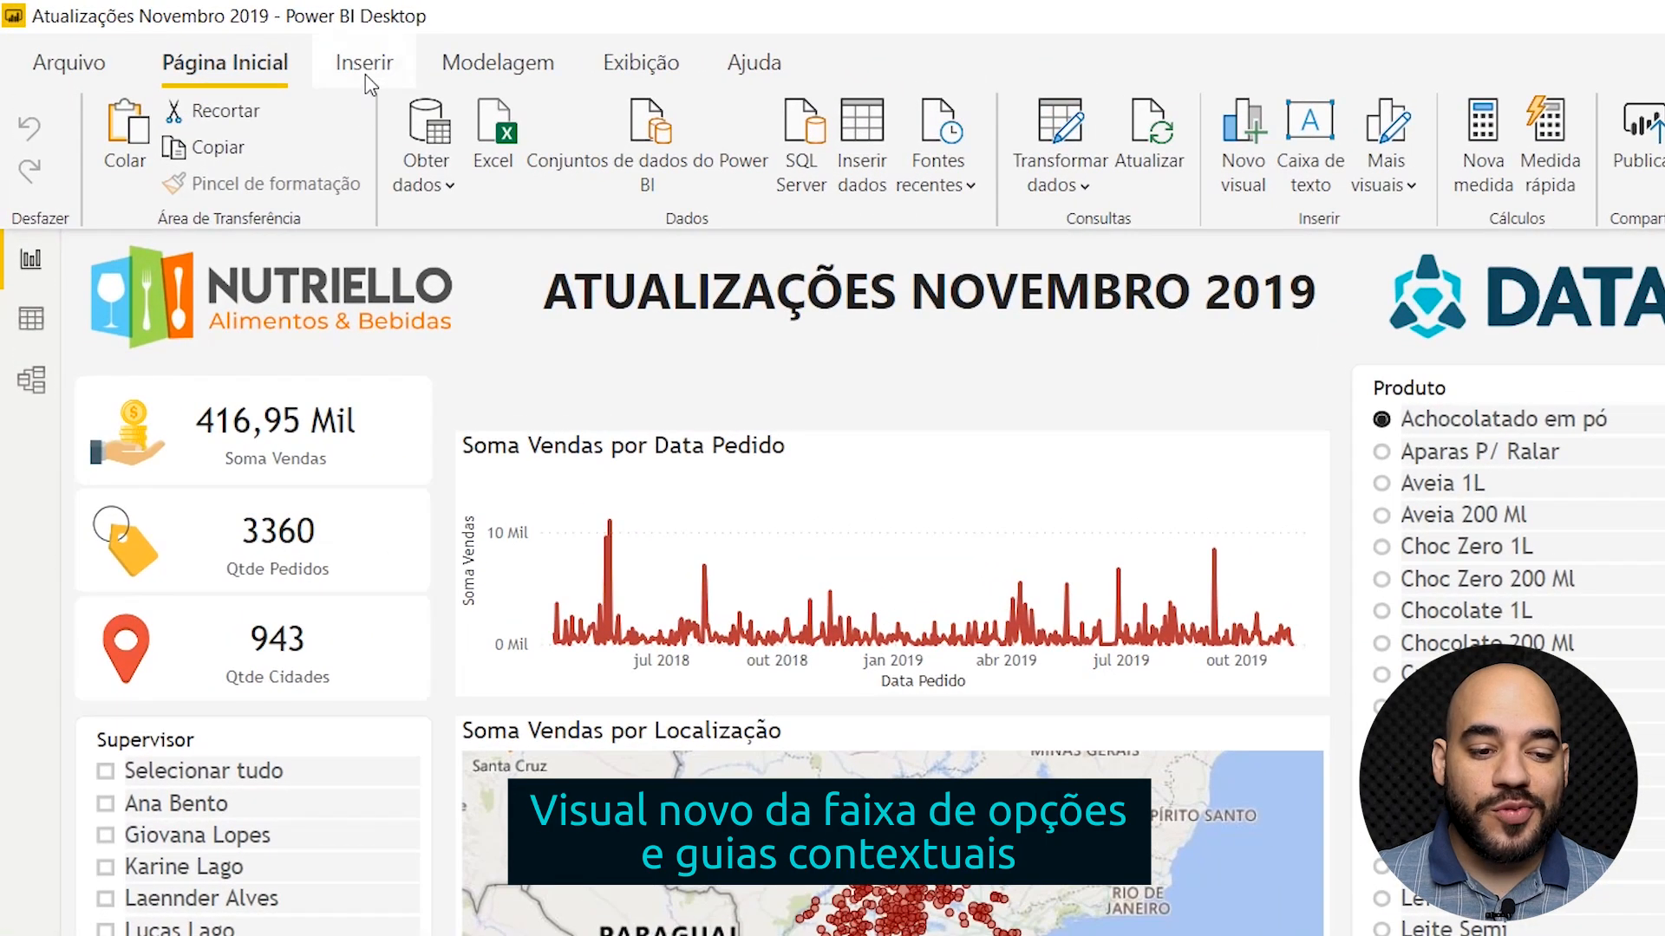
# Step: Compare the commands offered for inserting elements with the home commands in the redesigned ribbon
pyautogui.click(365, 76)
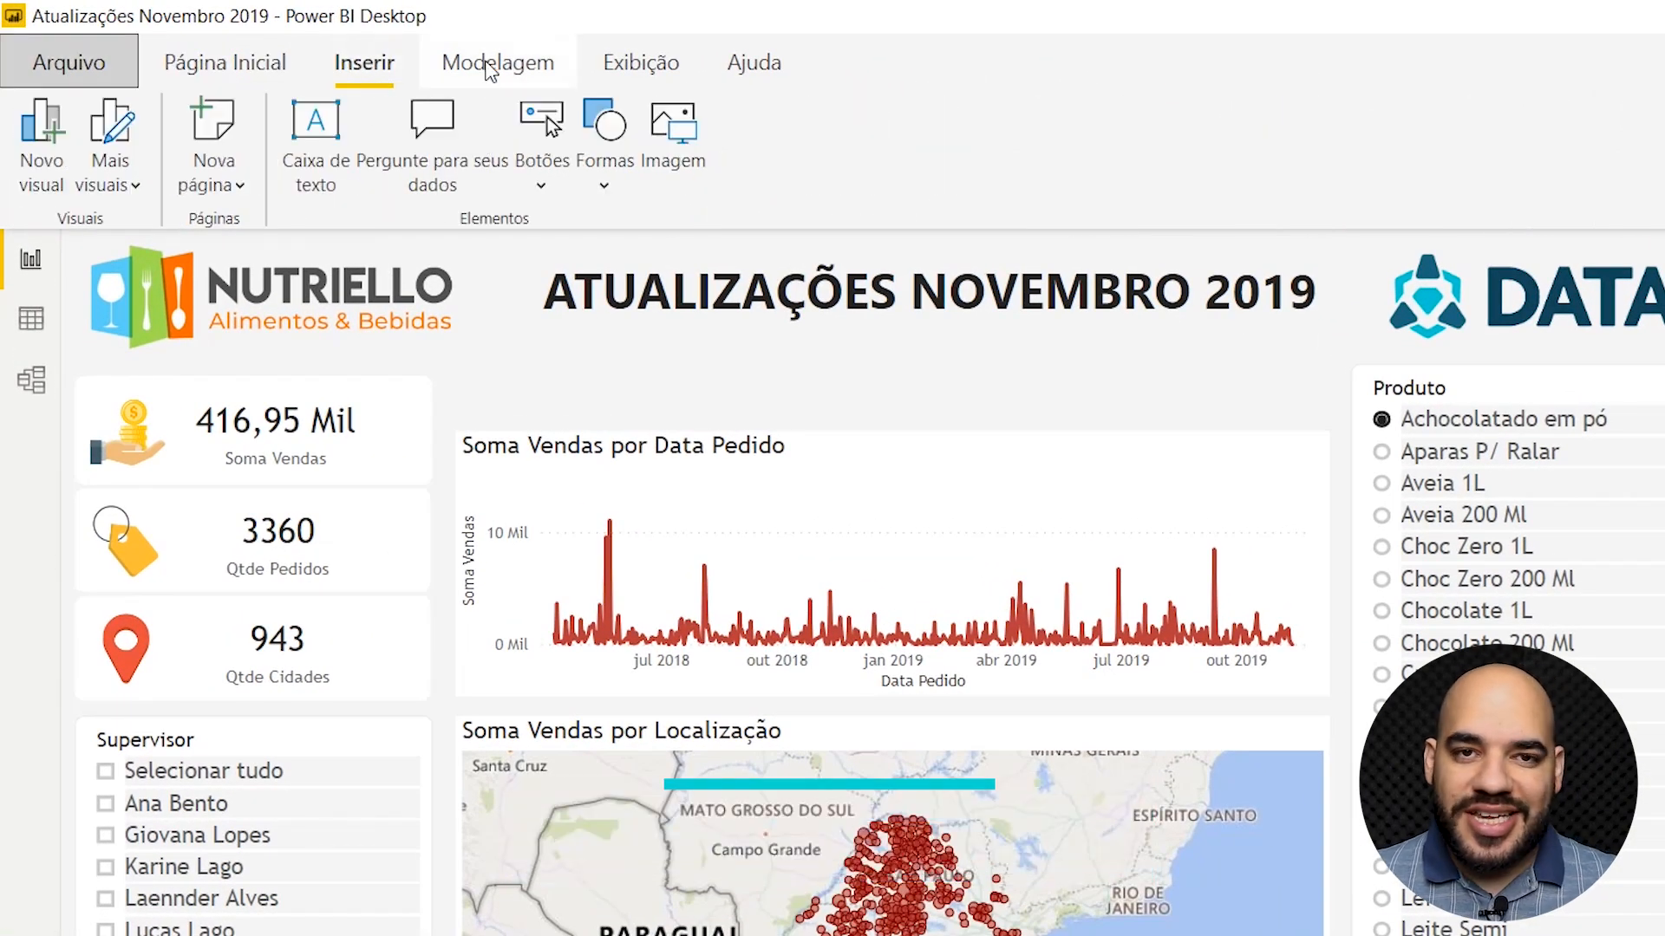
pyautogui.click(273, 84)
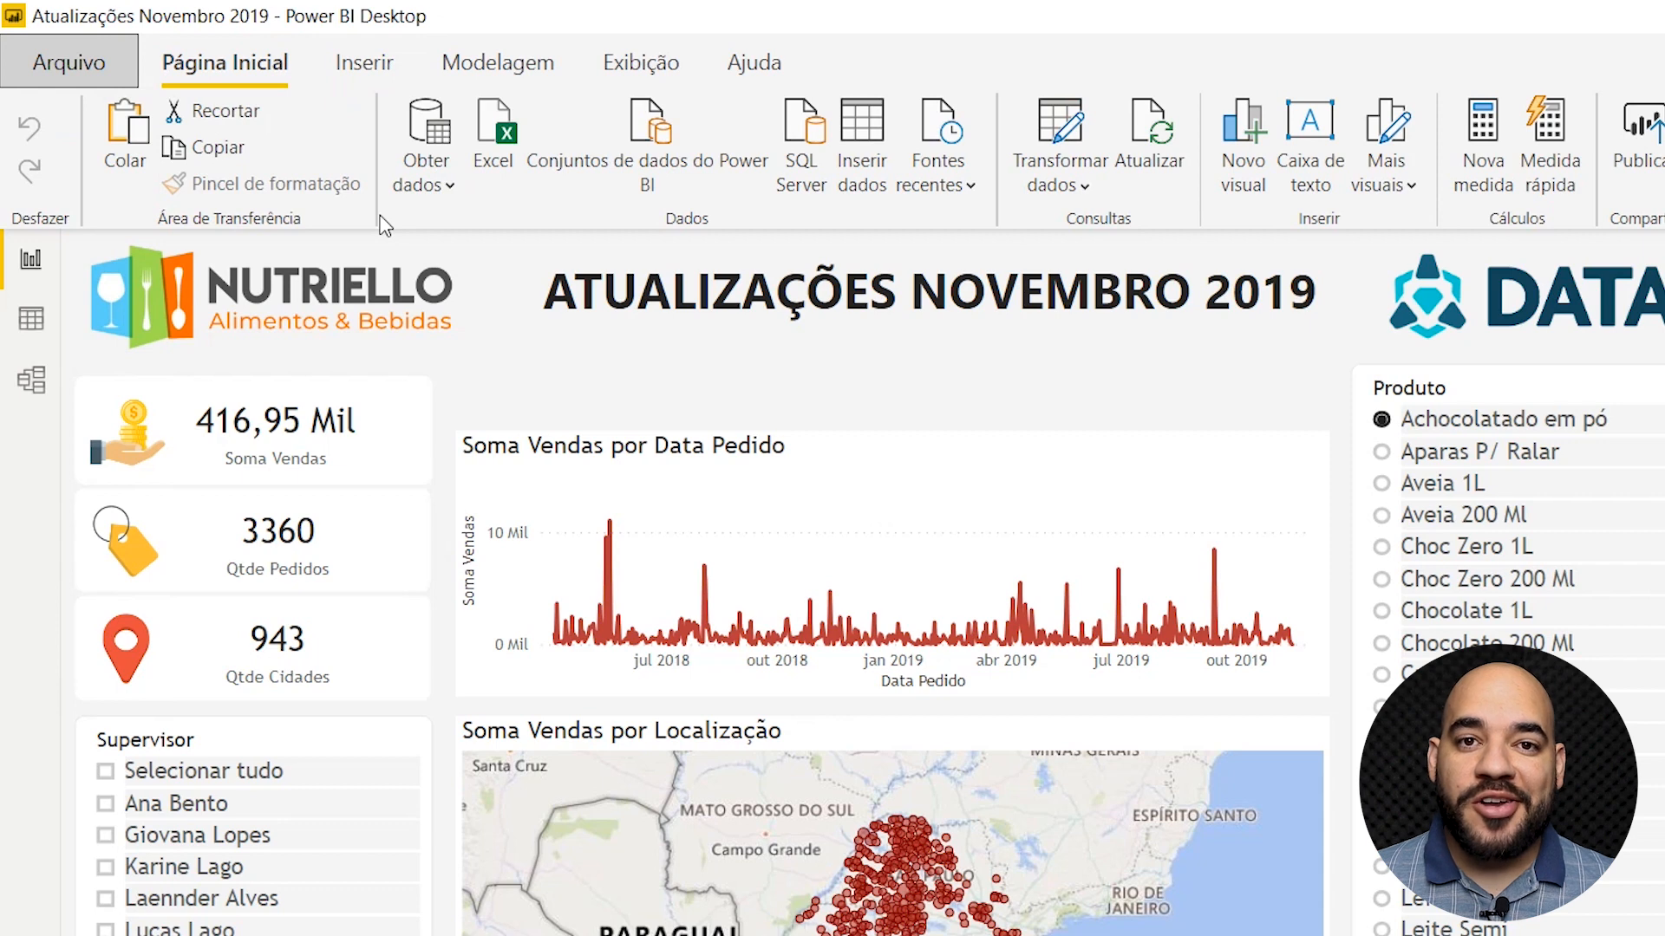
pyautogui.click(390, 74)
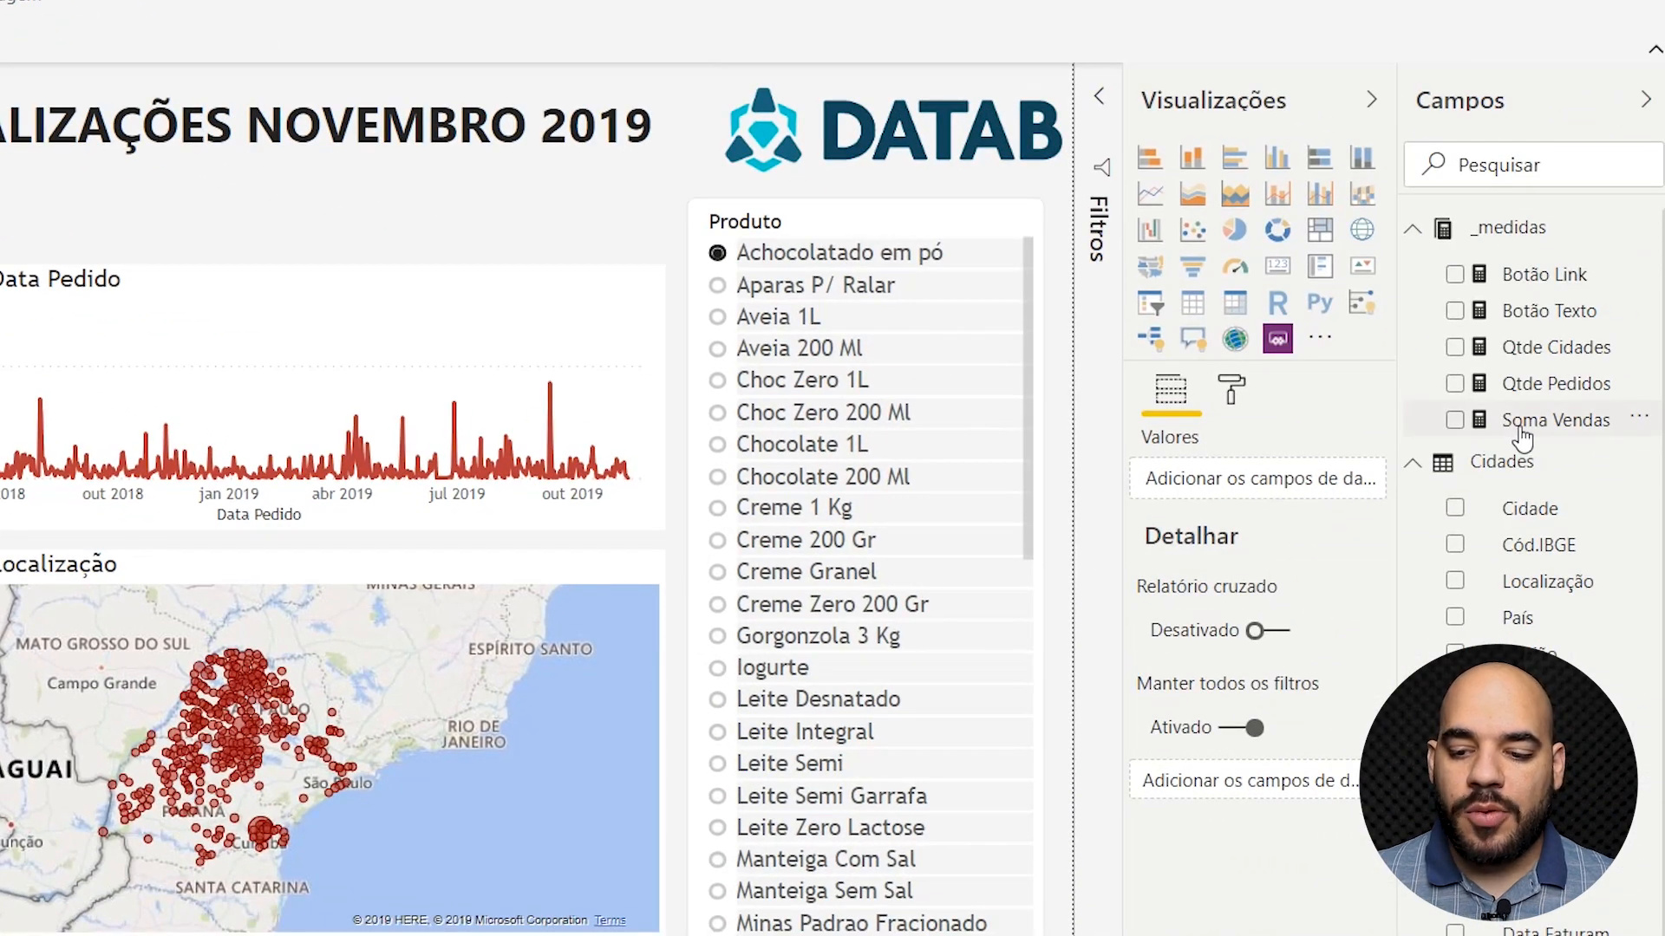
# Step: Examine the contextual tools offered for the Soma Vendas measure and for the Vendas table
pyautogui.click(1522, 424)
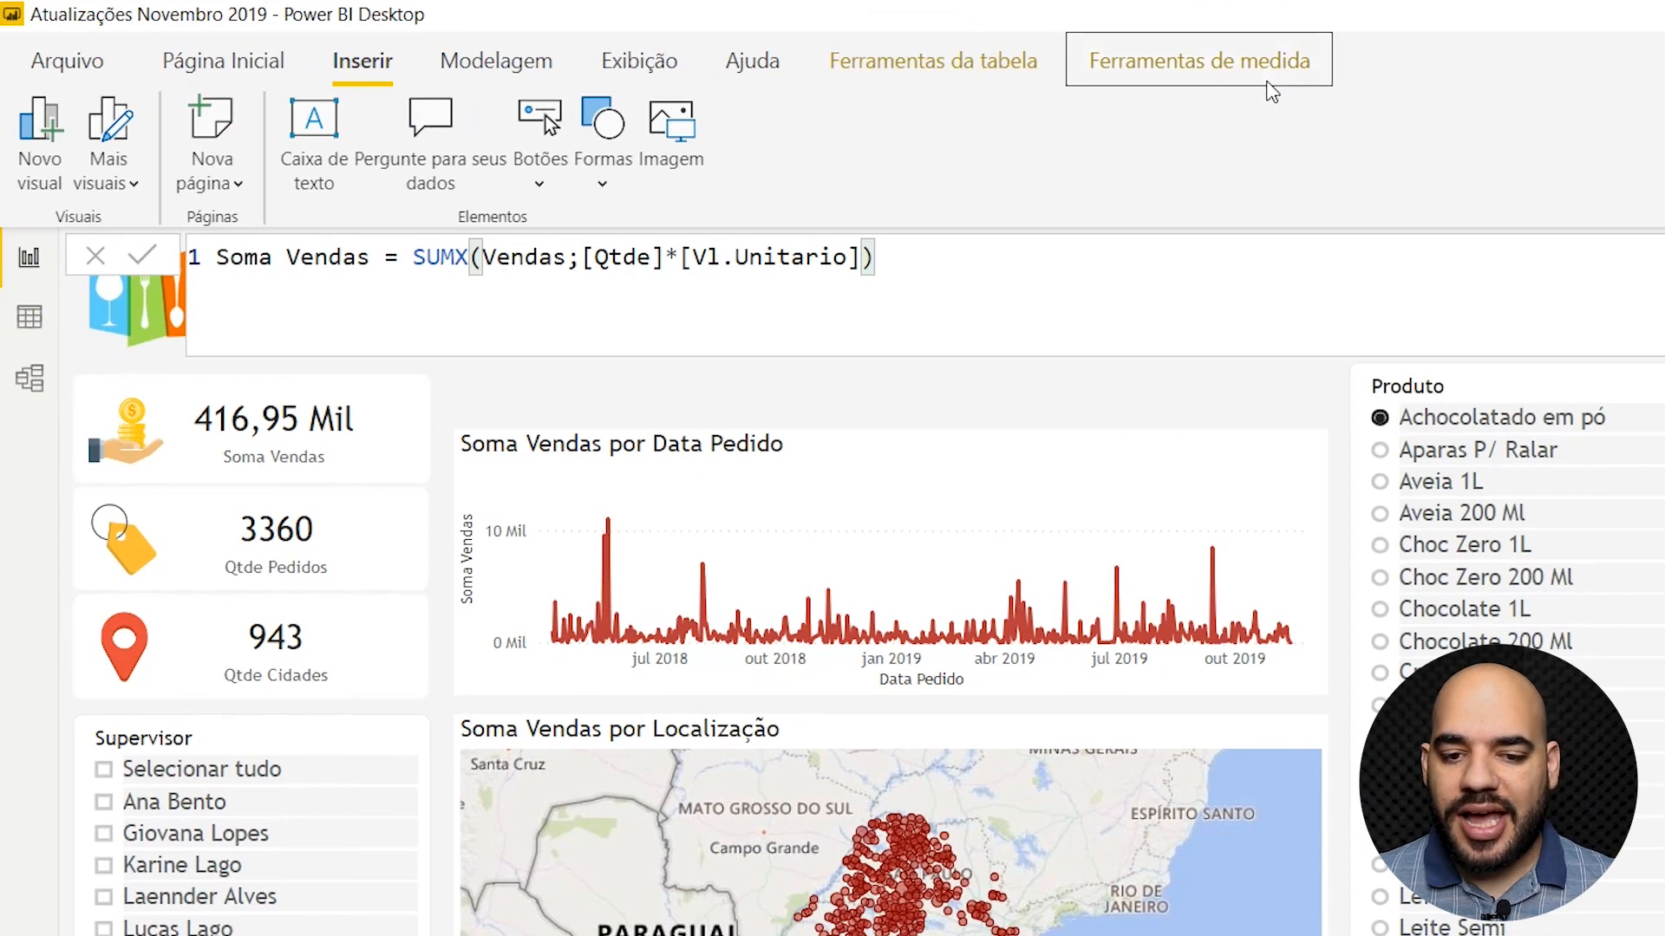
pyautogui.click(1201, 67)
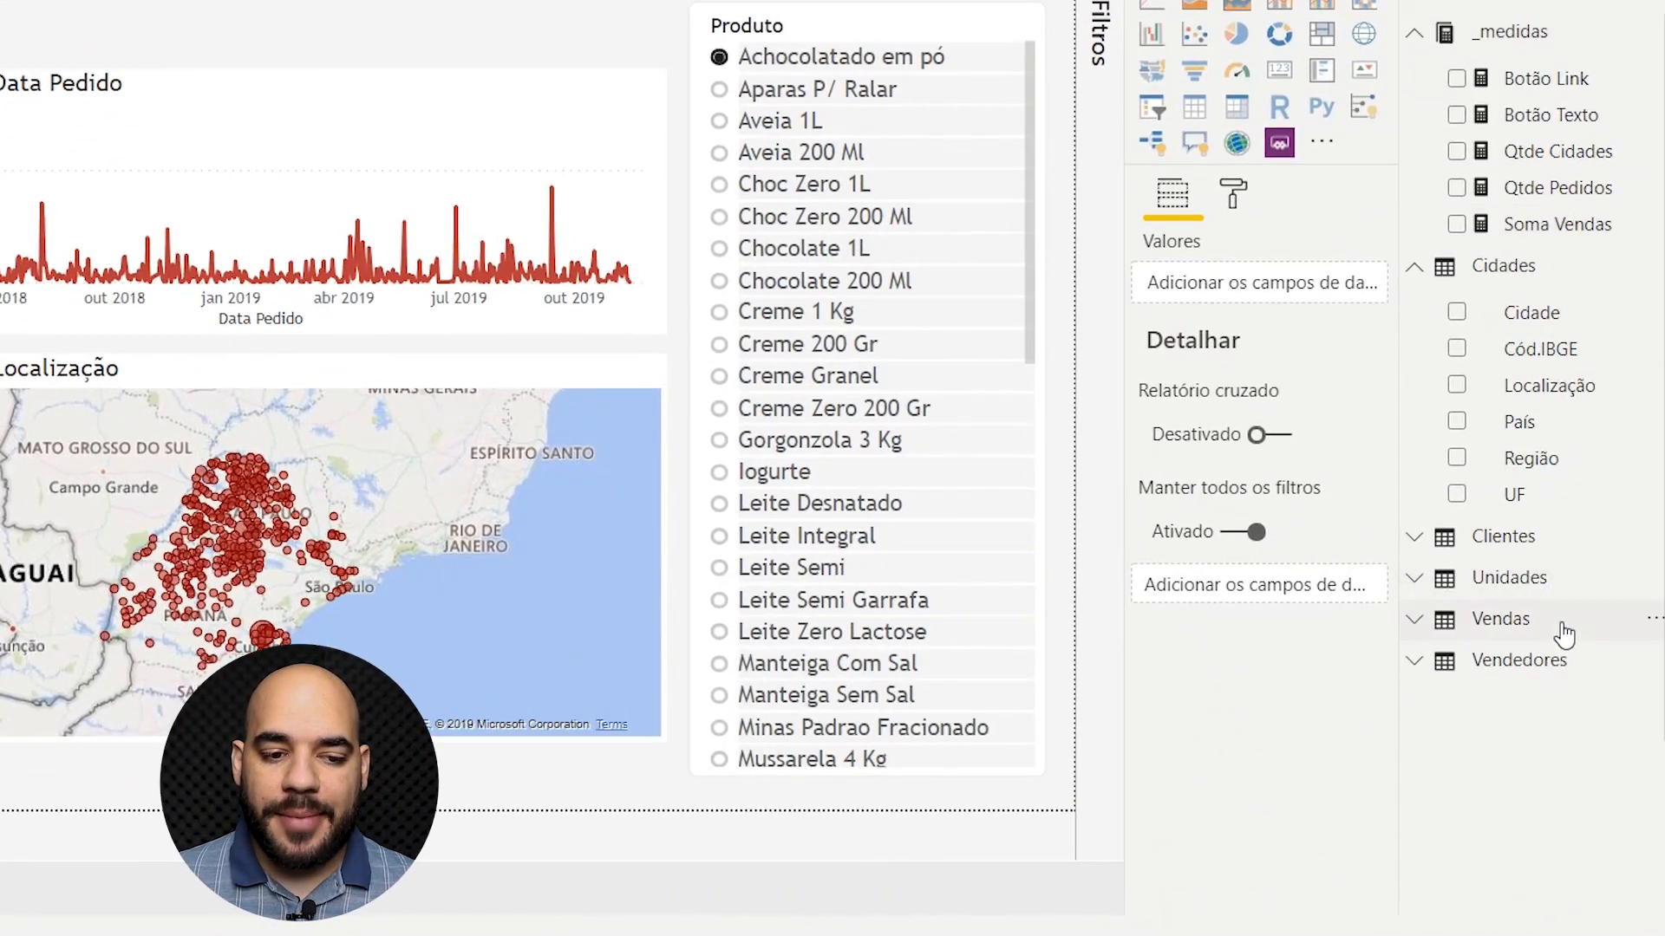
pyautogui.click(1561, 626)
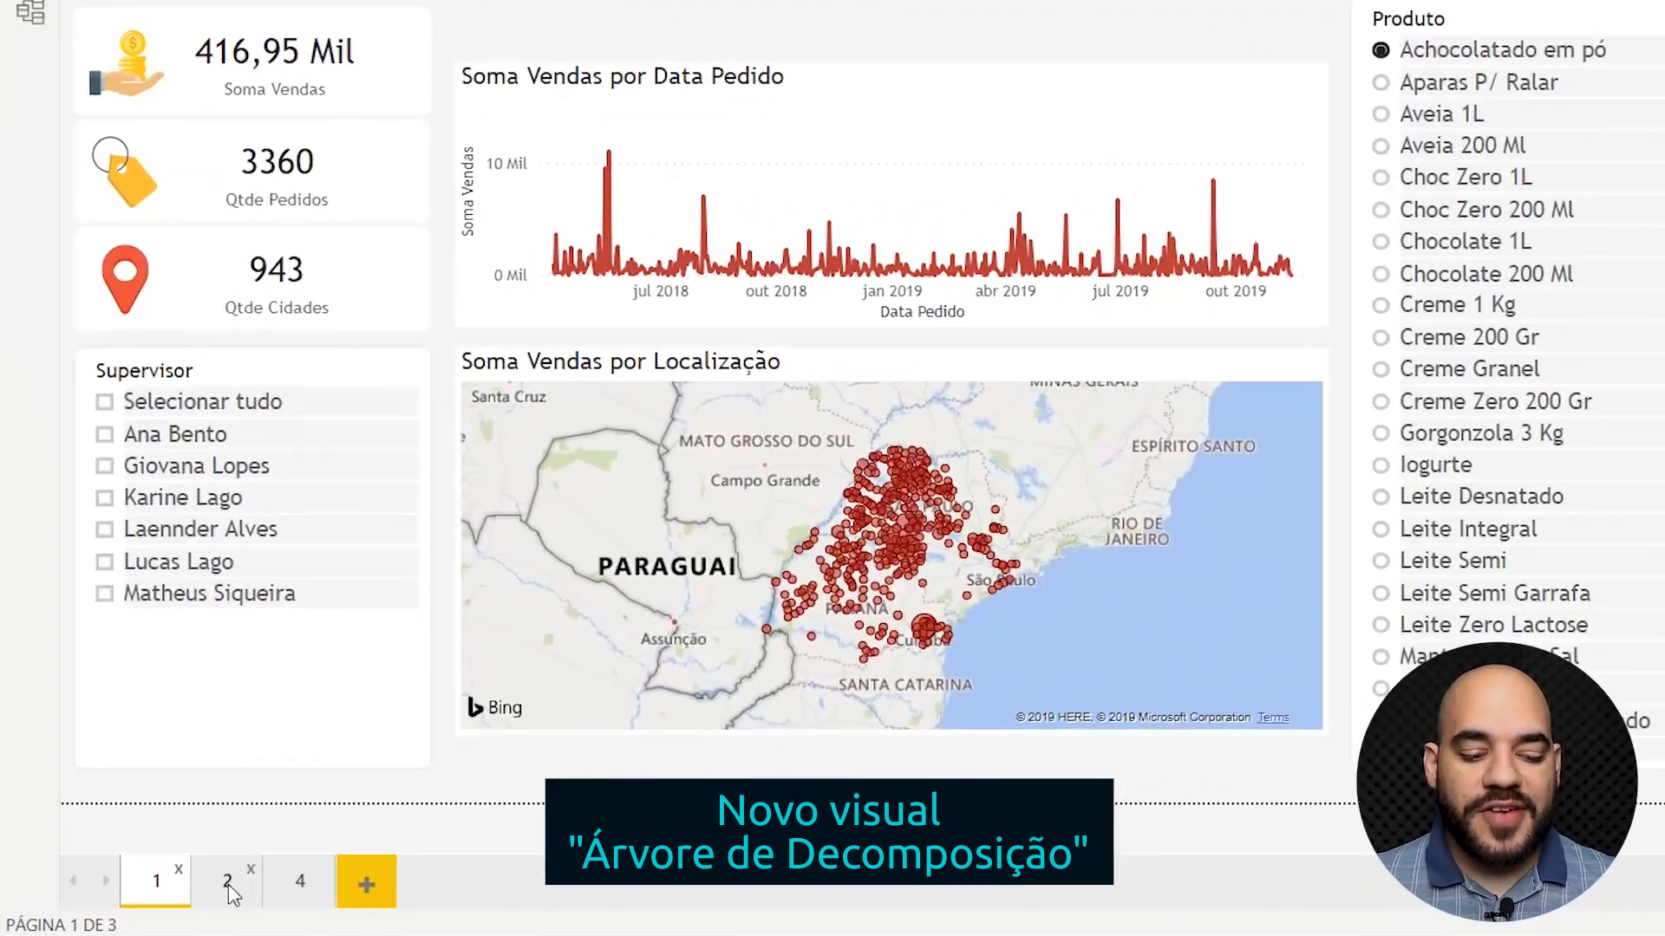
# Step: On report page 2, add an Árvore de Decomposição visual that analyses the Soma Vendas measure
pyautogui.click(163, 894)
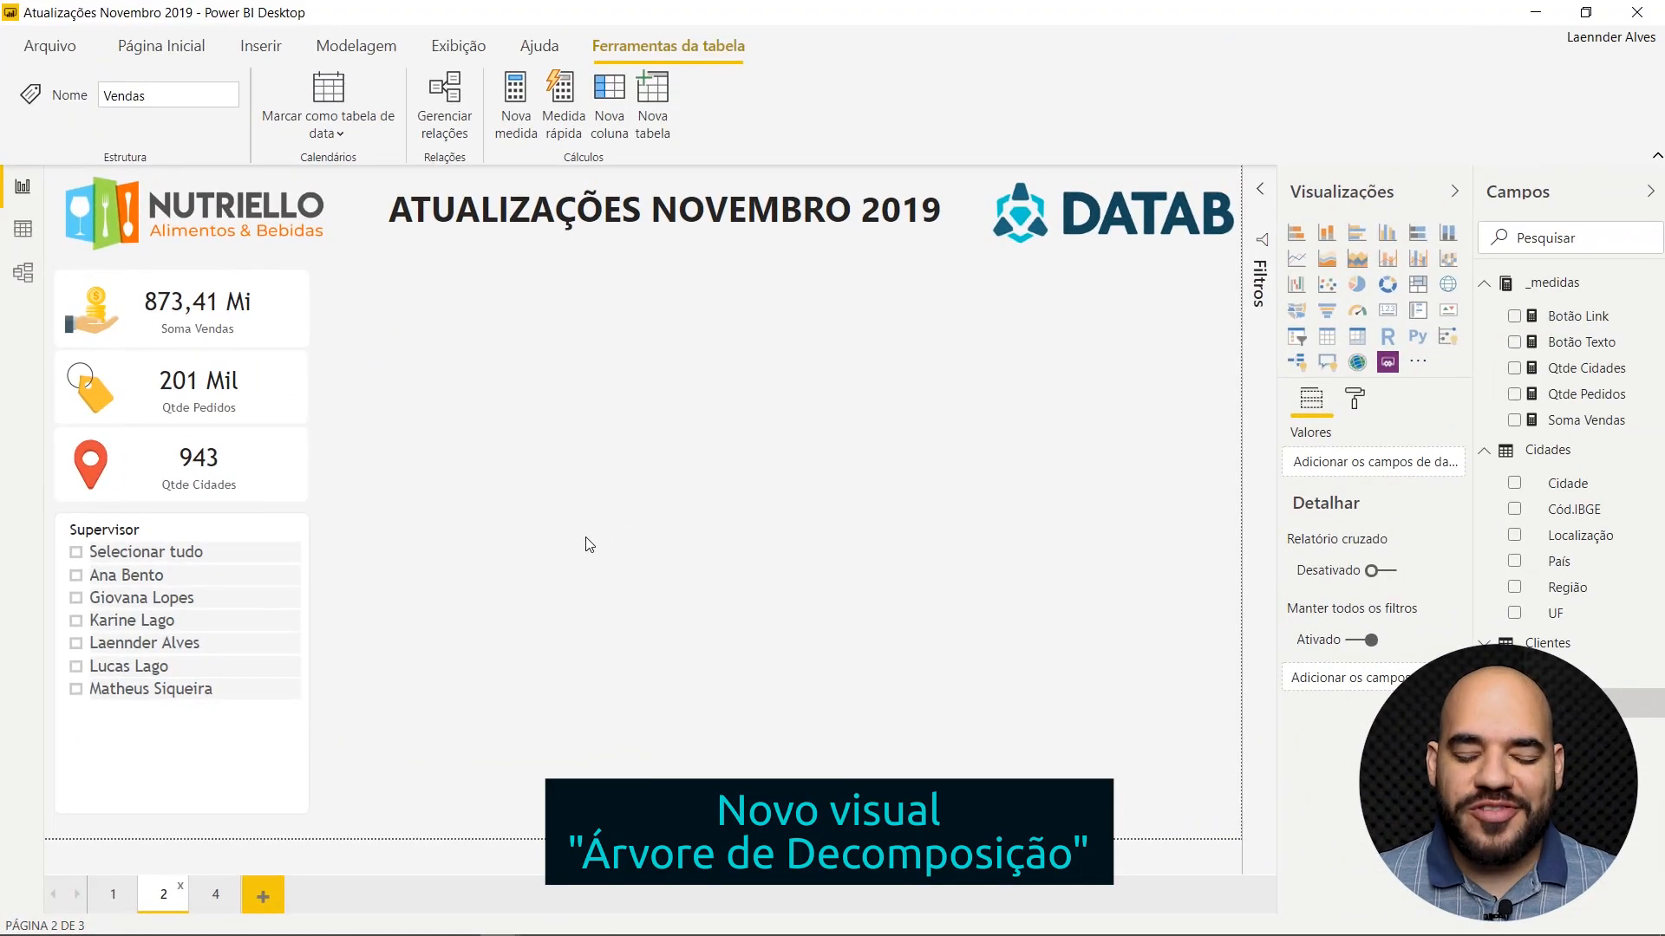
pyautogui.click(607, 525)
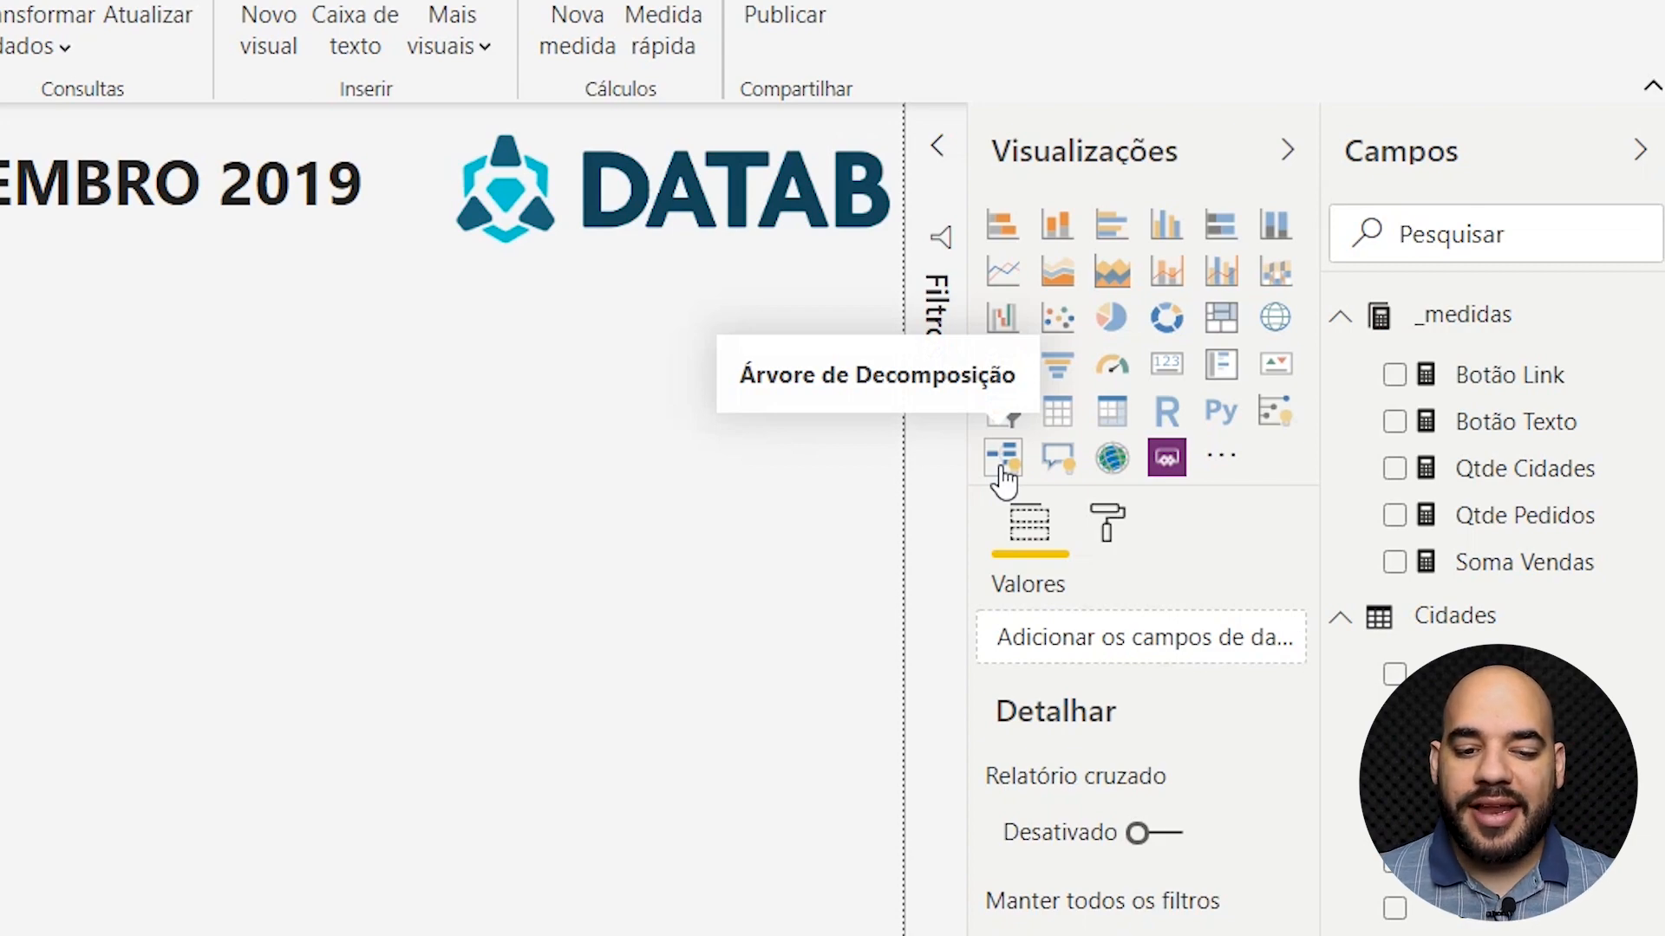
pyautogui.click(1003, 473)
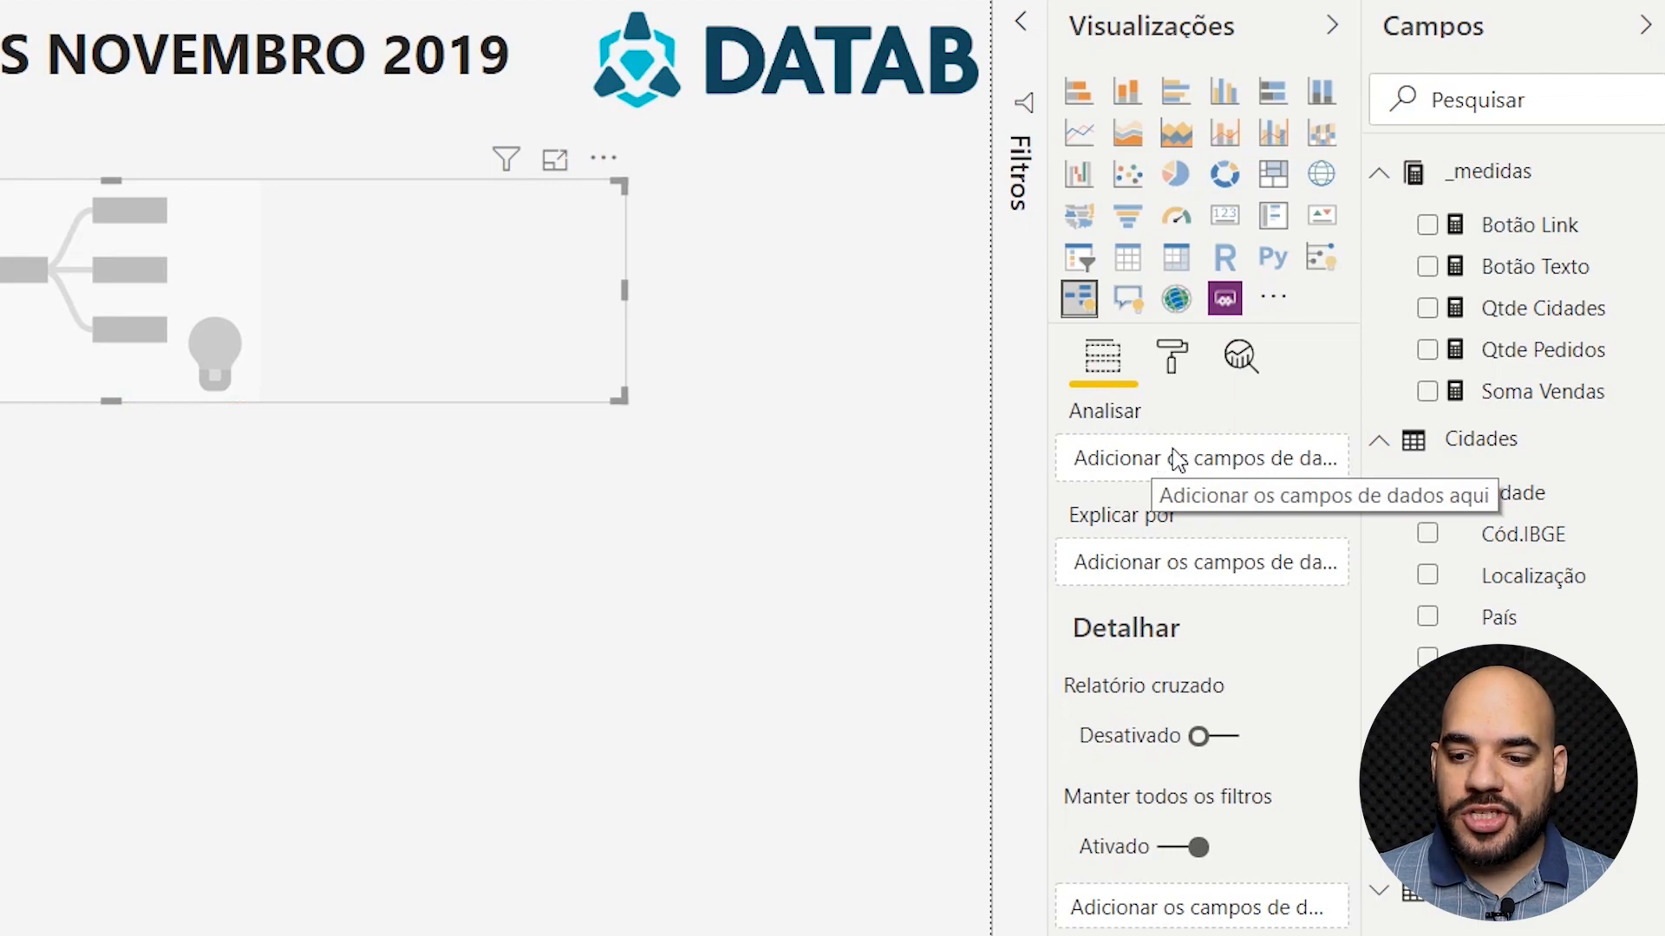
pyautogui.moveTo(1527, 397); pyautogui.dragTo(1271, 471)
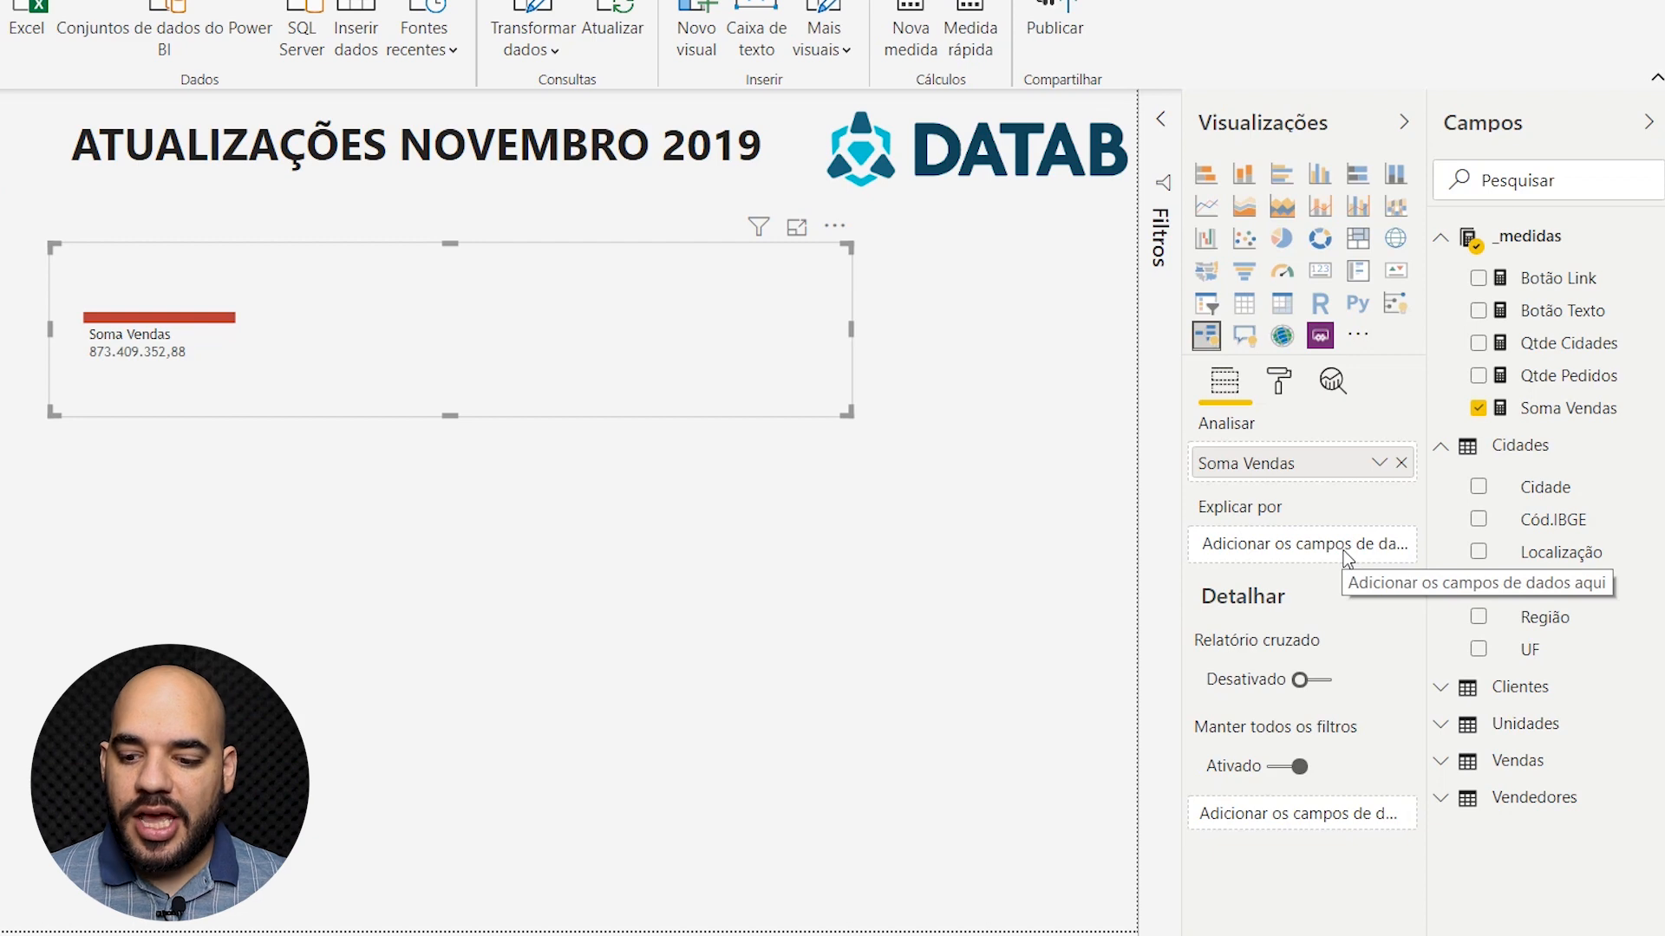
# Step: Add Supervisor, Vendedor and Cidade as the fields that explain the decomposition tree
pyautogui.click(1441, 796)
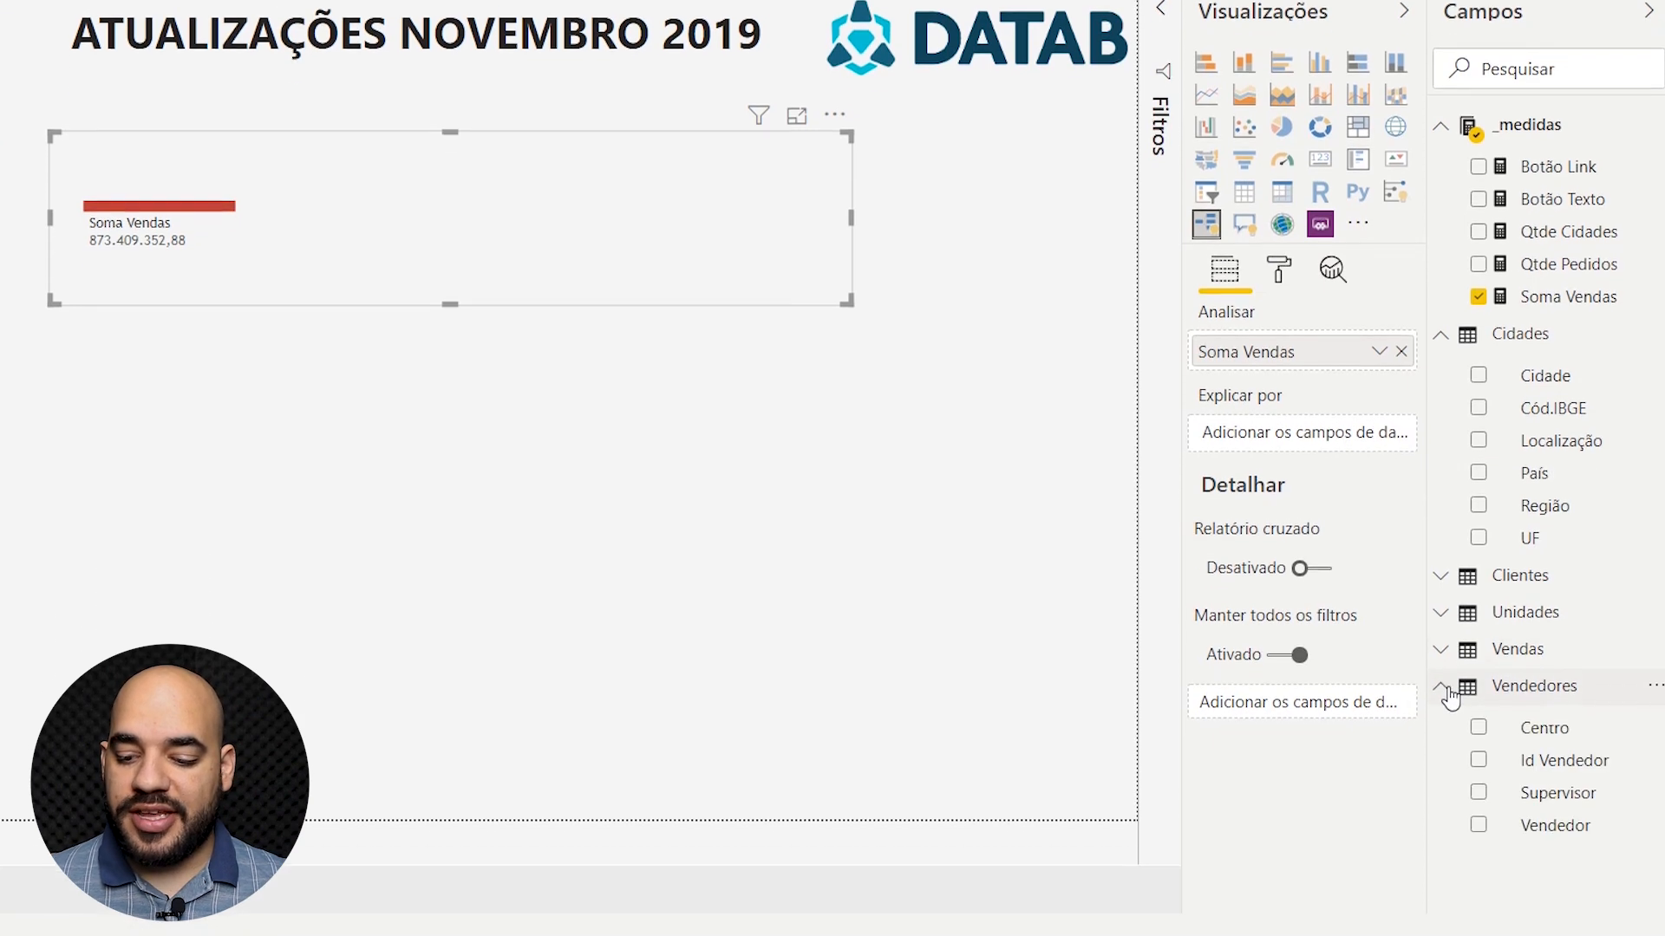
pyautogui.moveTo(1569, 824); pyautogui.dragTo(1311, 433)
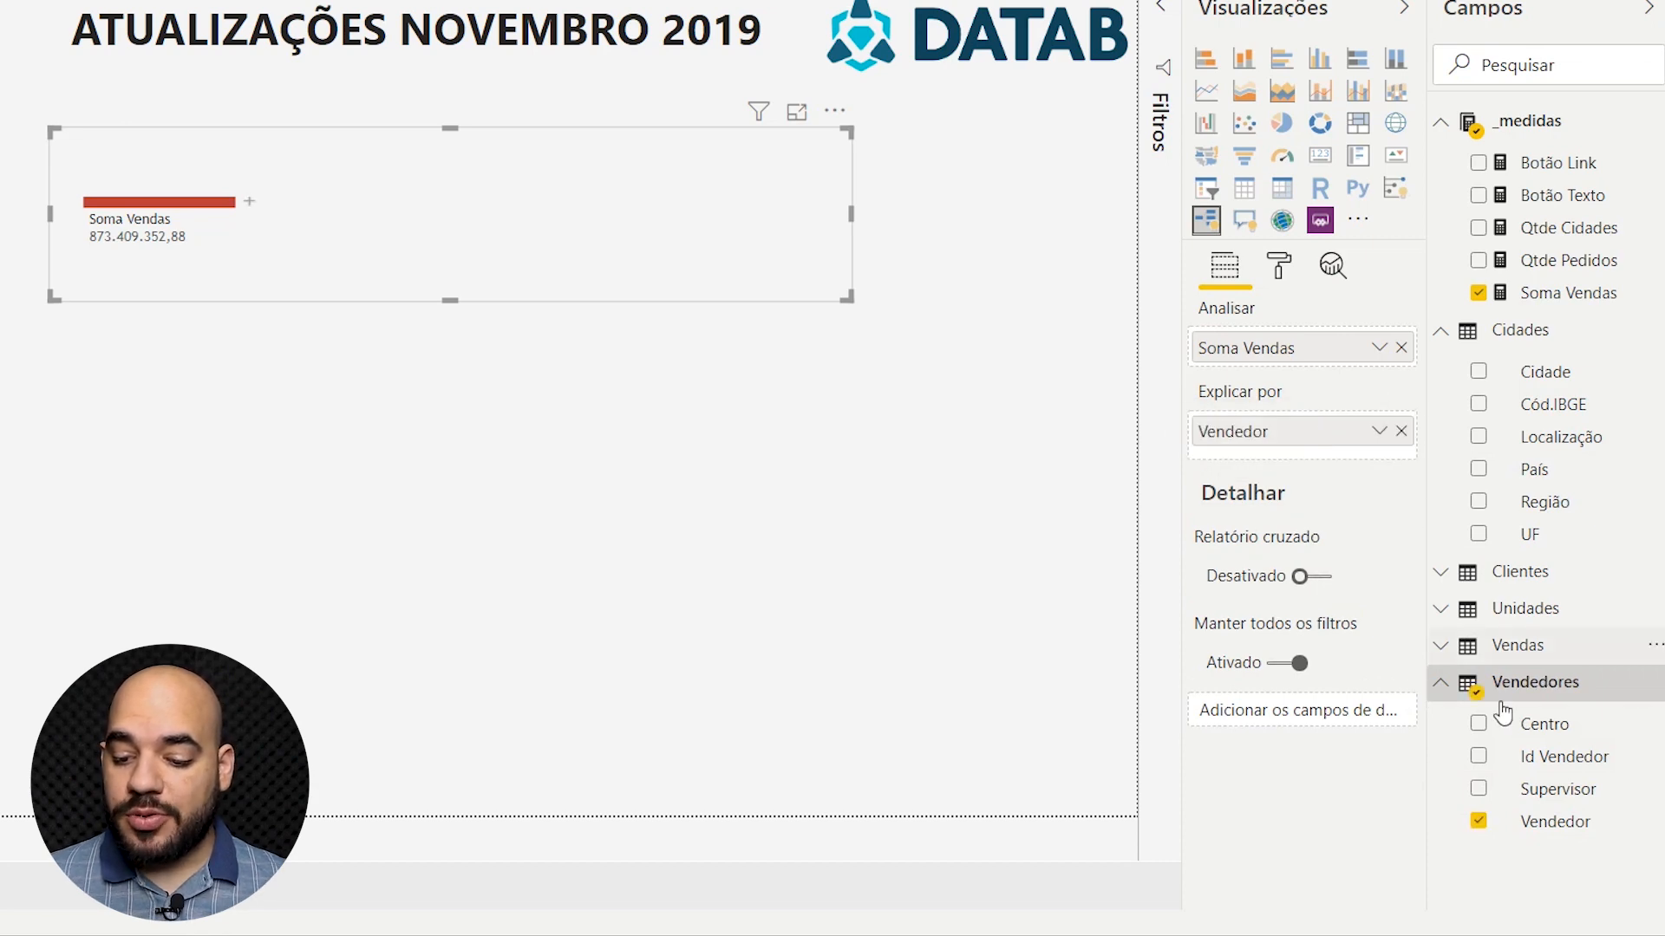
pyautogui.moveTo(1552, 788); pyautogui.dragTo(1298, 429)
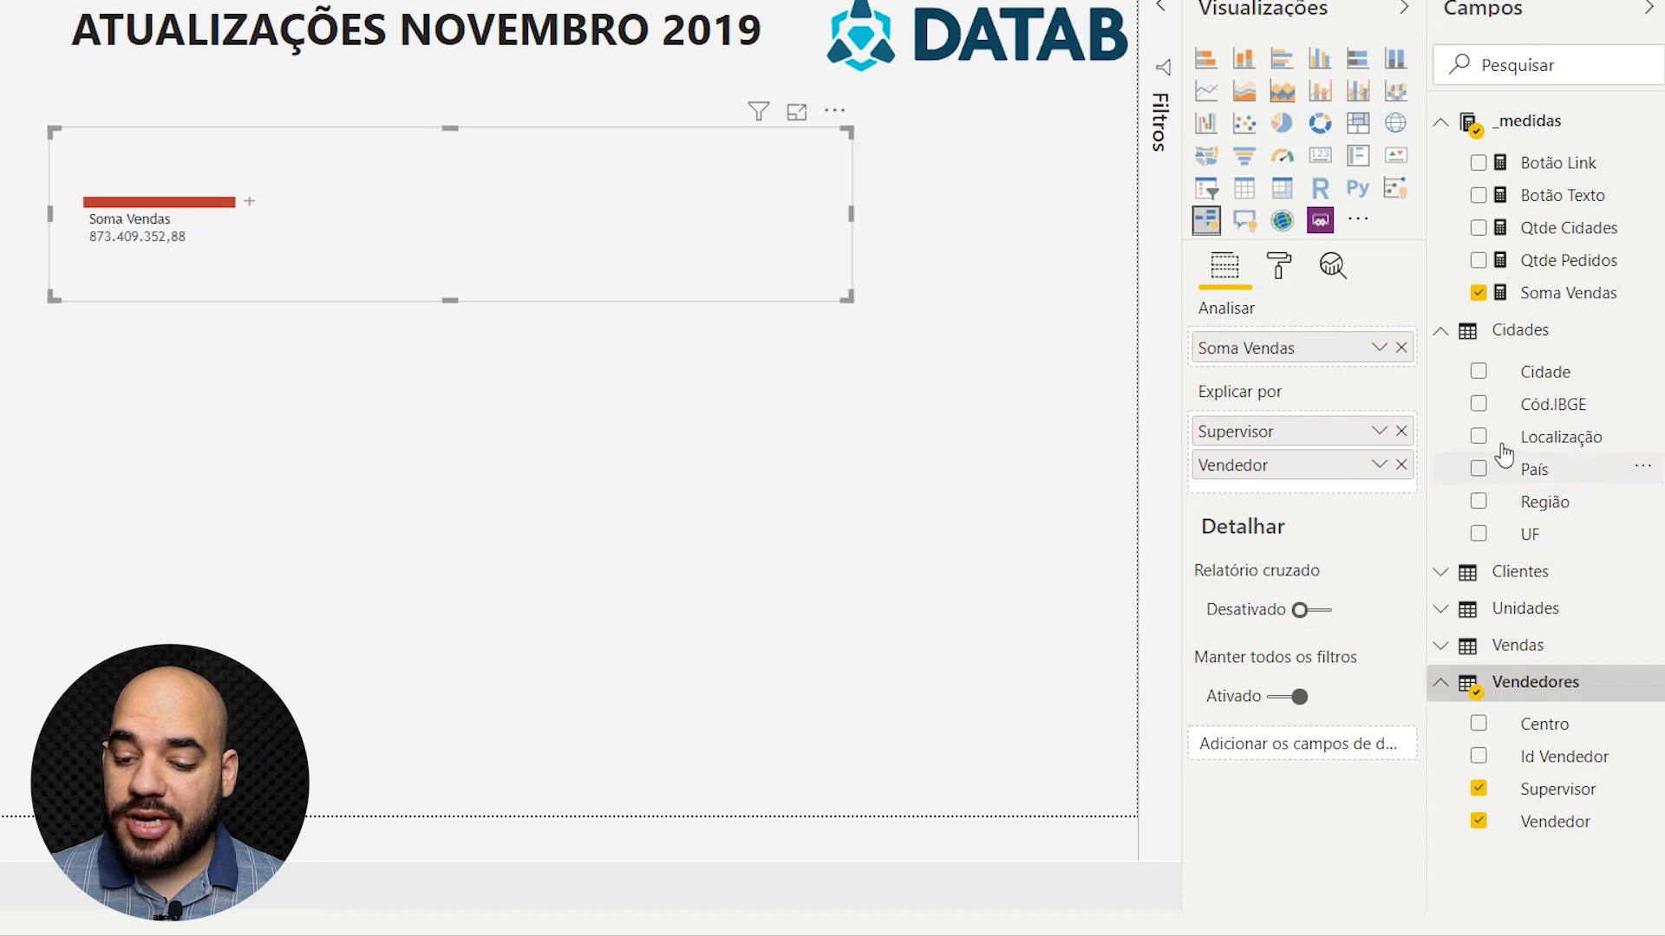
pyautogui.moveTo(1554, 381); pyautogui.dragTo(1359, 490)
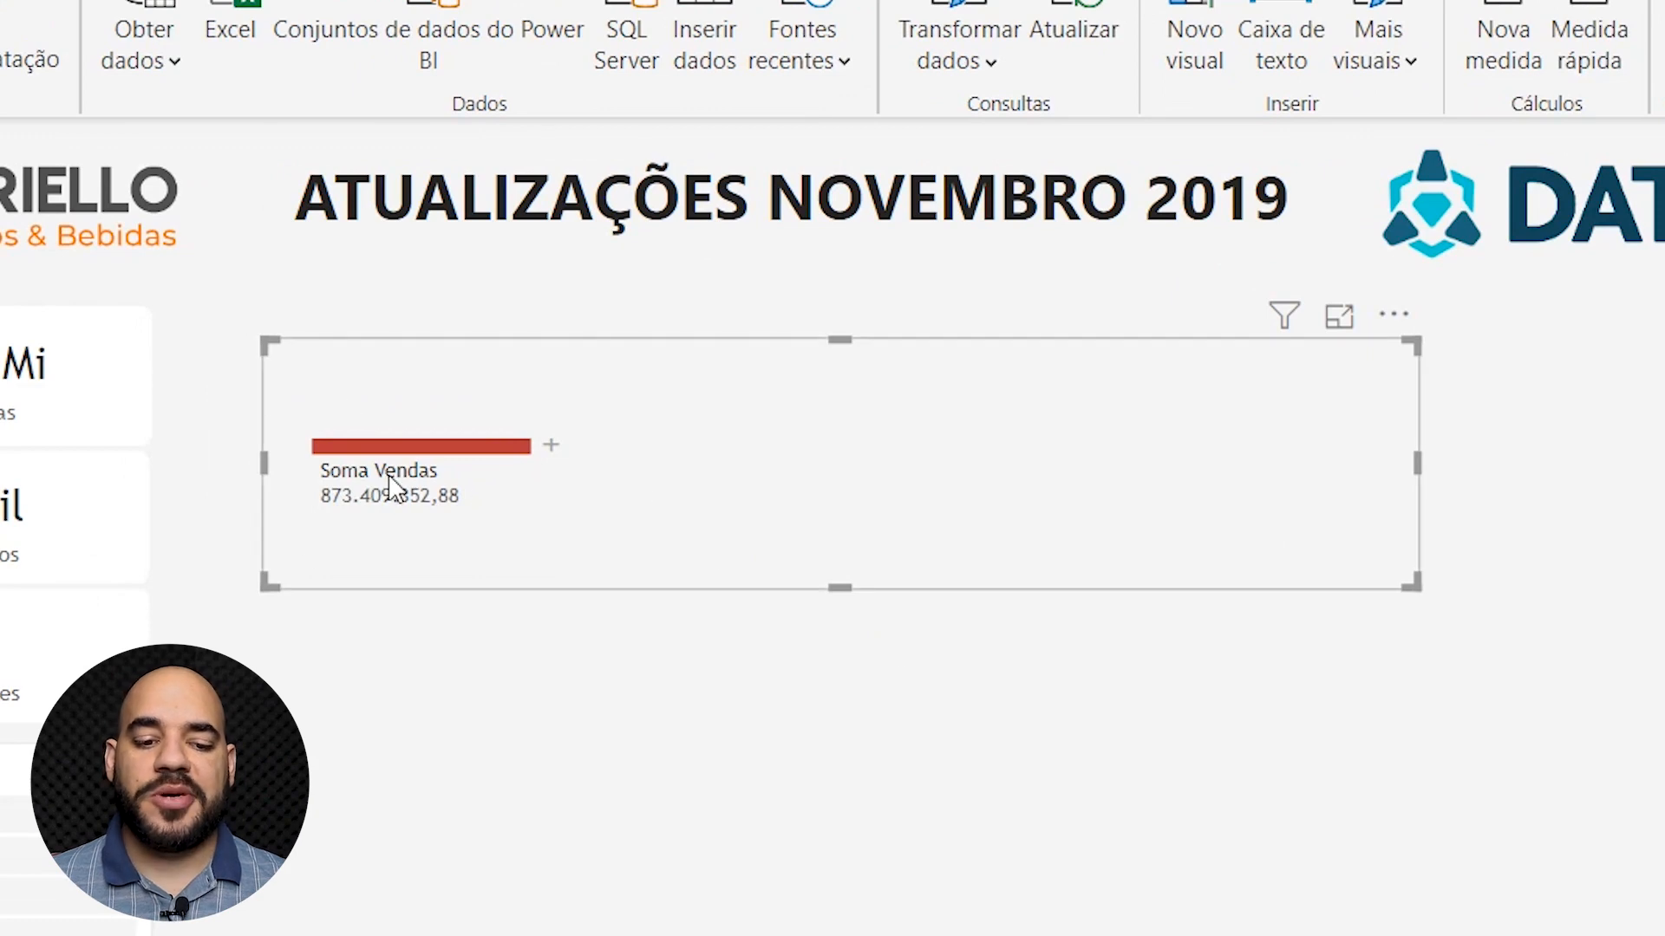
# Step: Split Soma Vendas by Supervisor in the decomposition tree, and split the fourth-ranked supervisor's sales by Vendedor
pyautogui.click(552, 447)
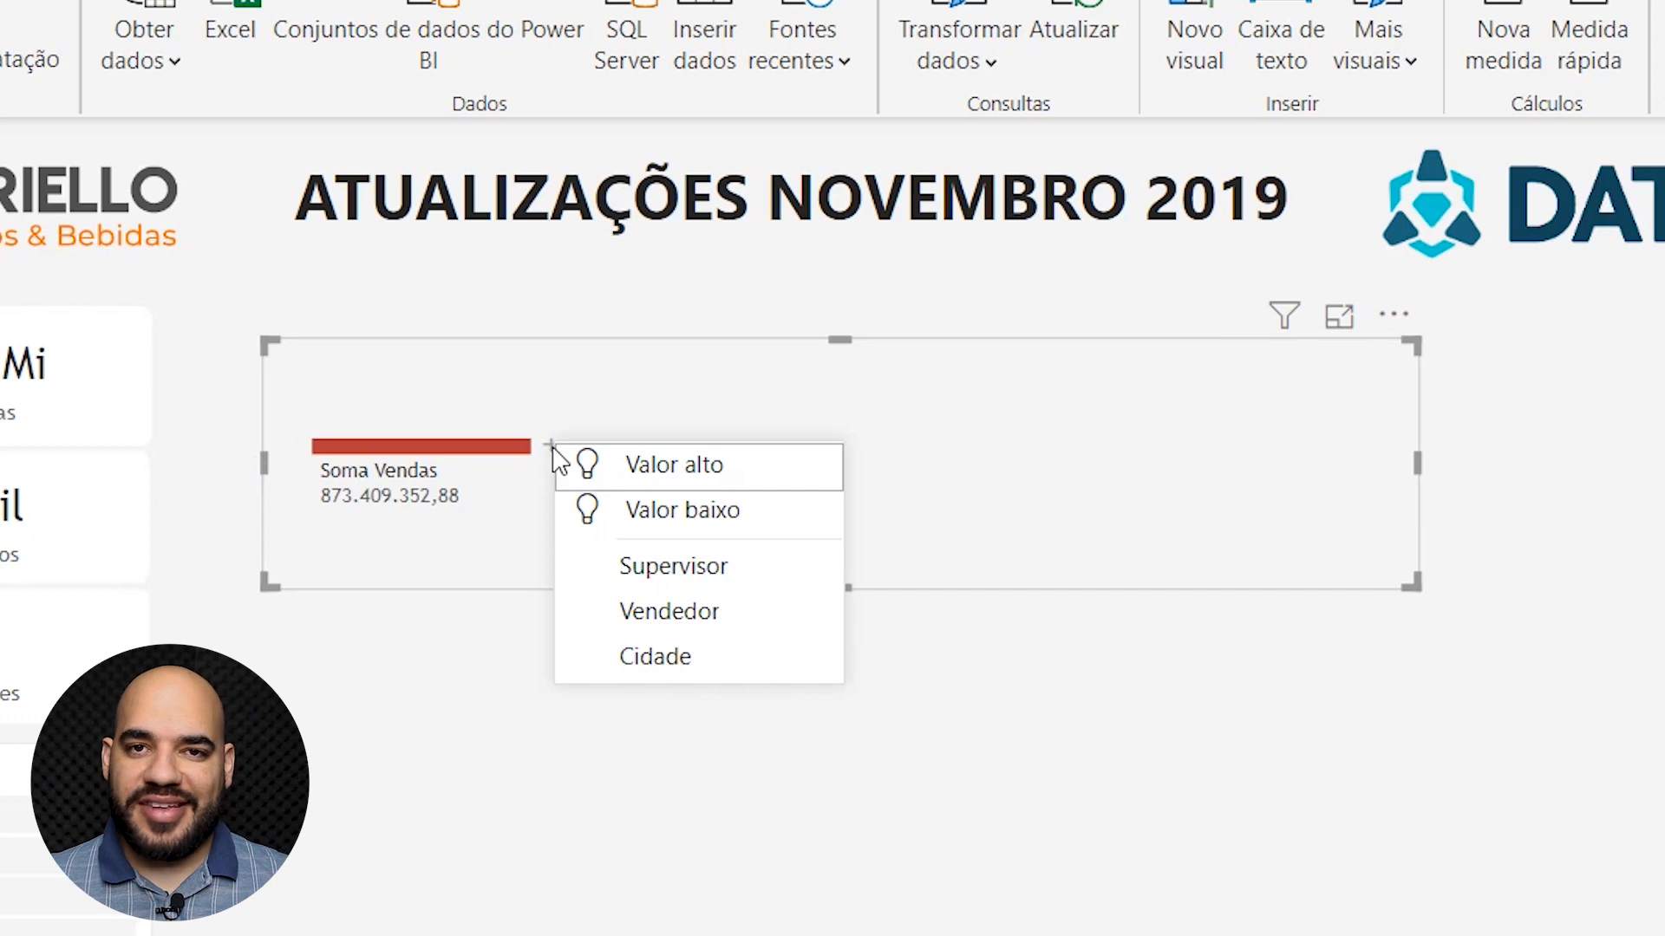
pyautogui.click(680, 574)
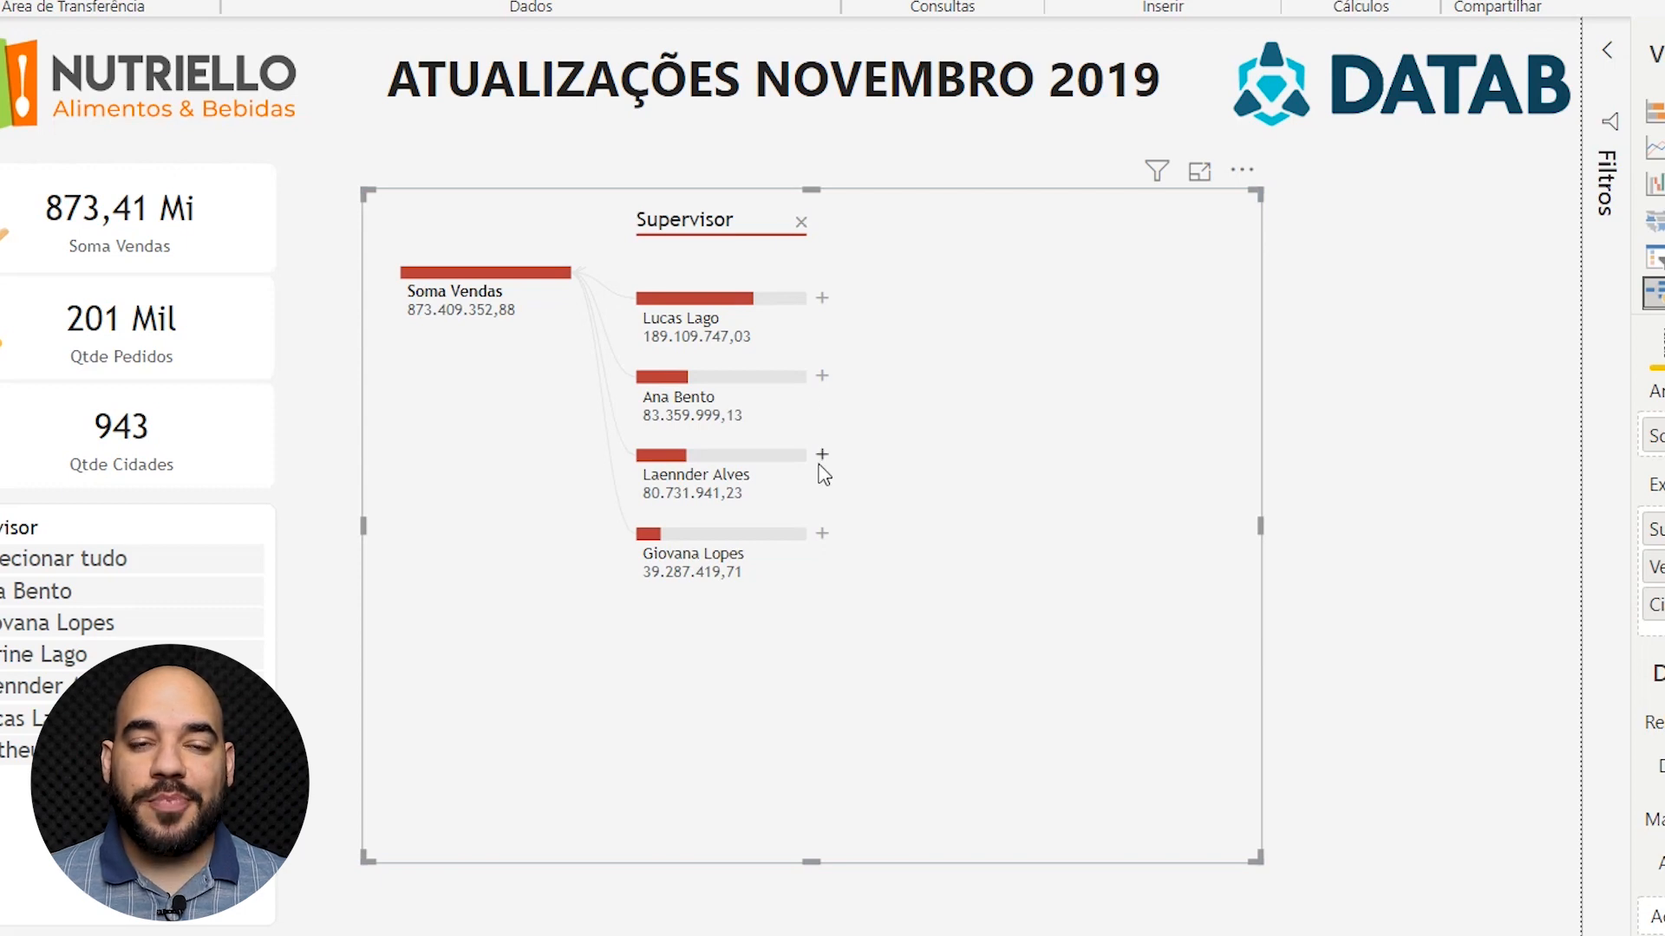
pyautogui.click(824, 378)
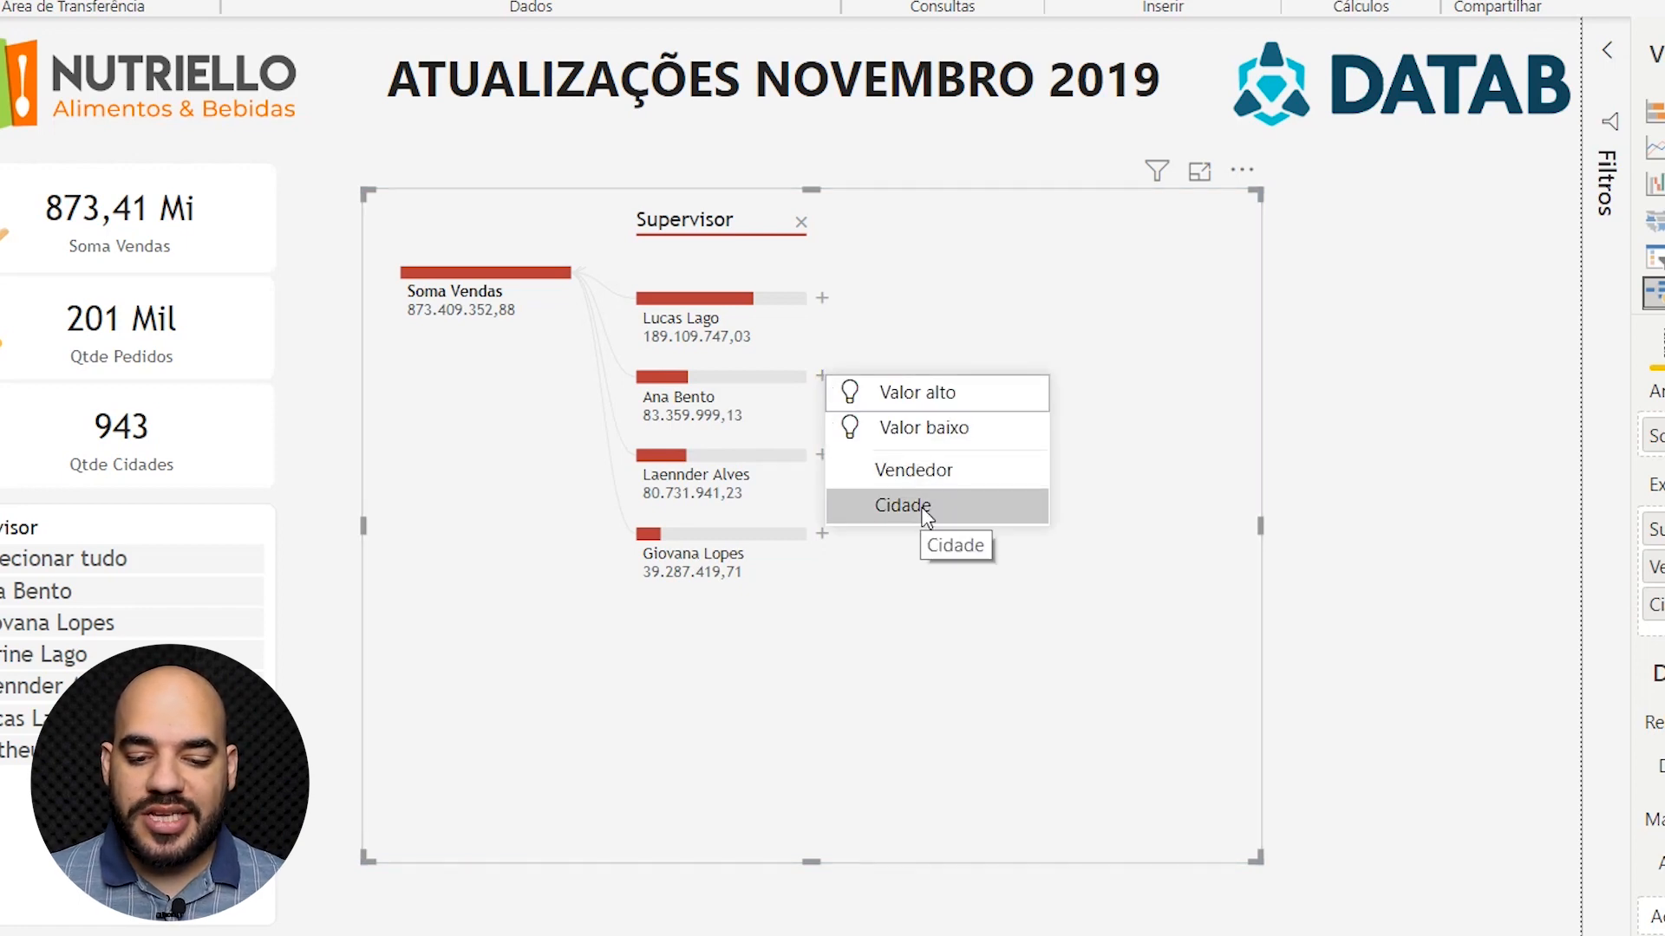
pyautogui.click(919, 472)
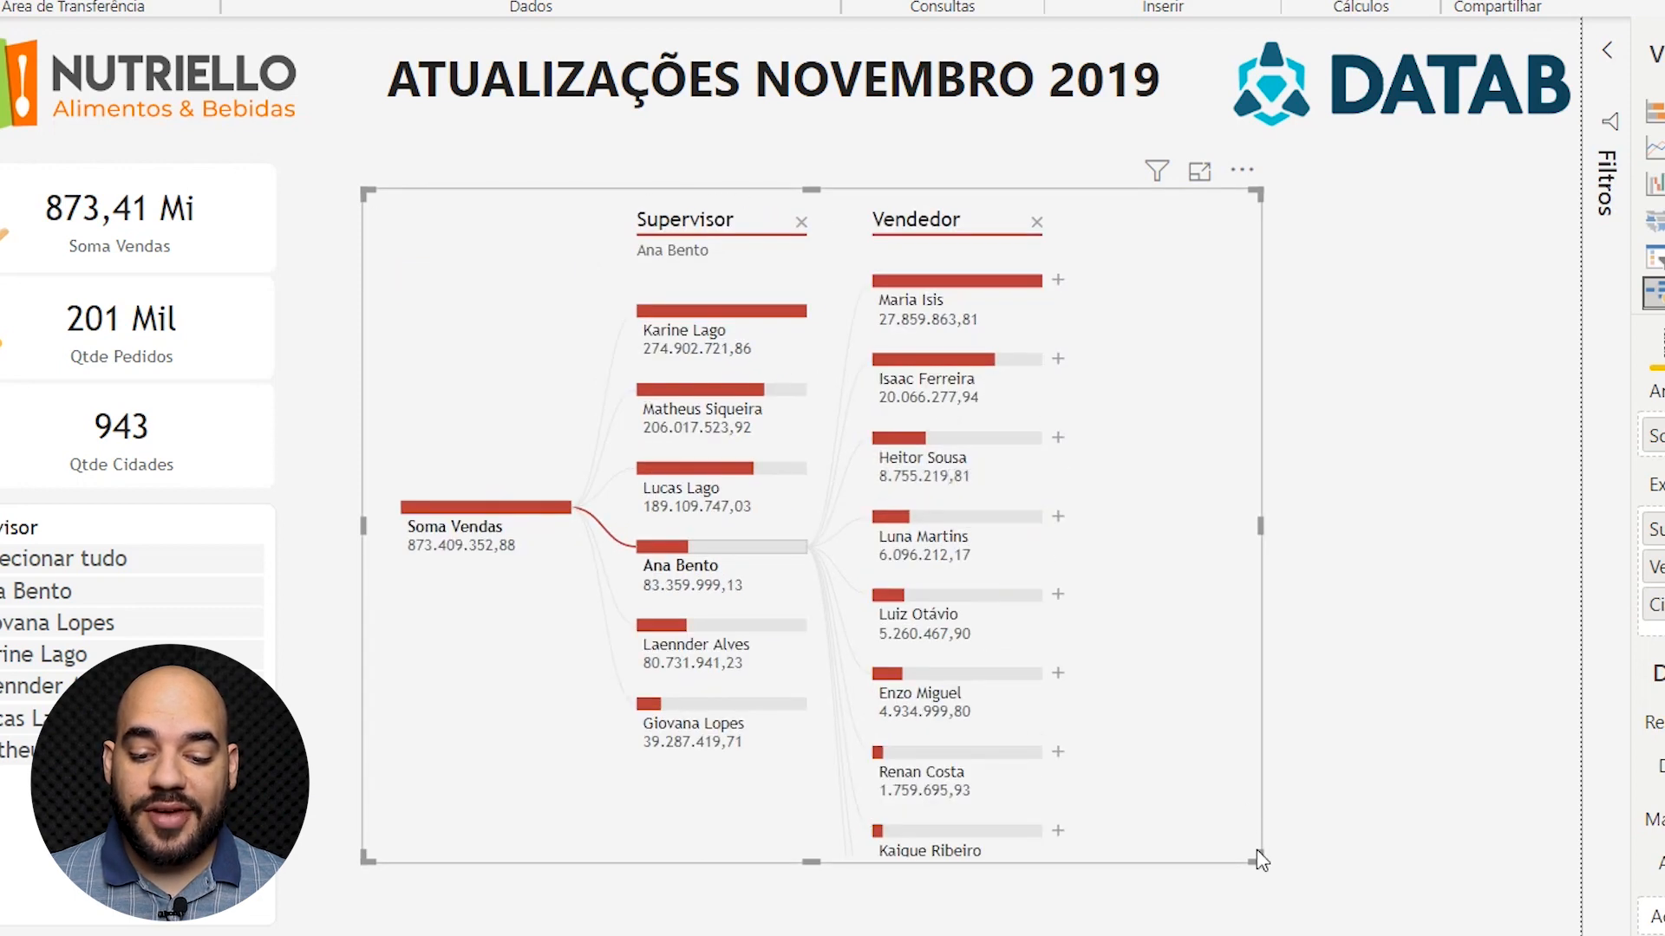
# Step: Enlarge the decomposition tree slightly and switch its expanded branch to the supervisor with the highest sales
pyautogui.moveTo(1261, 857); pyautogui.dragTo(1320, 913)
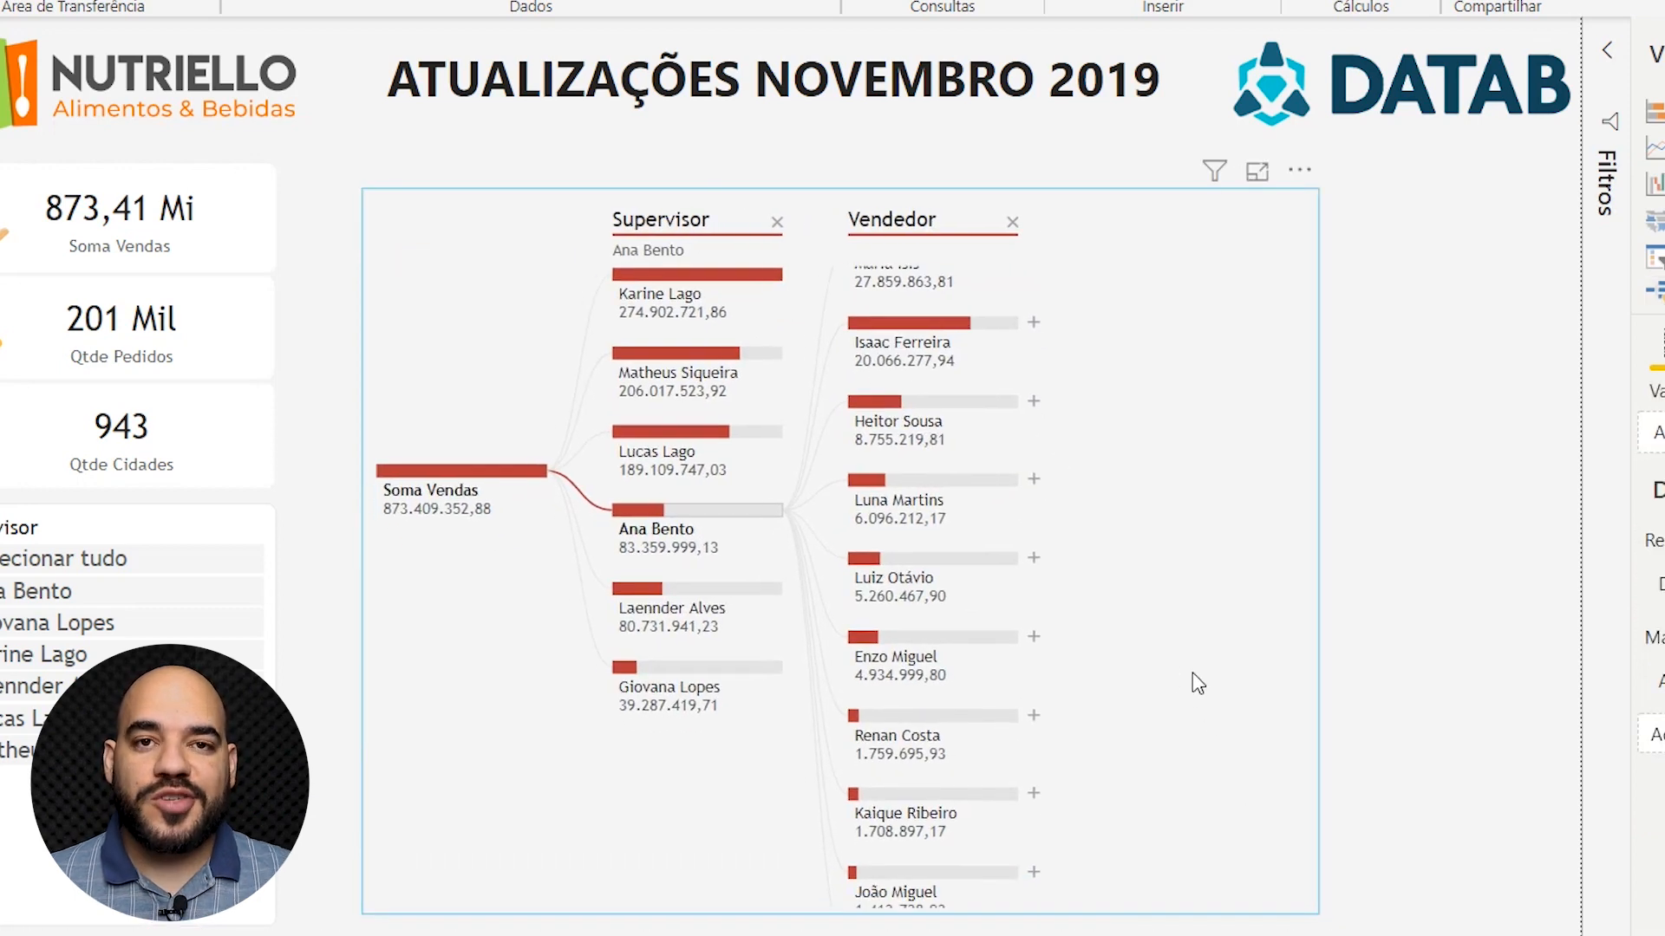
pyautogui.click(1221, 690)
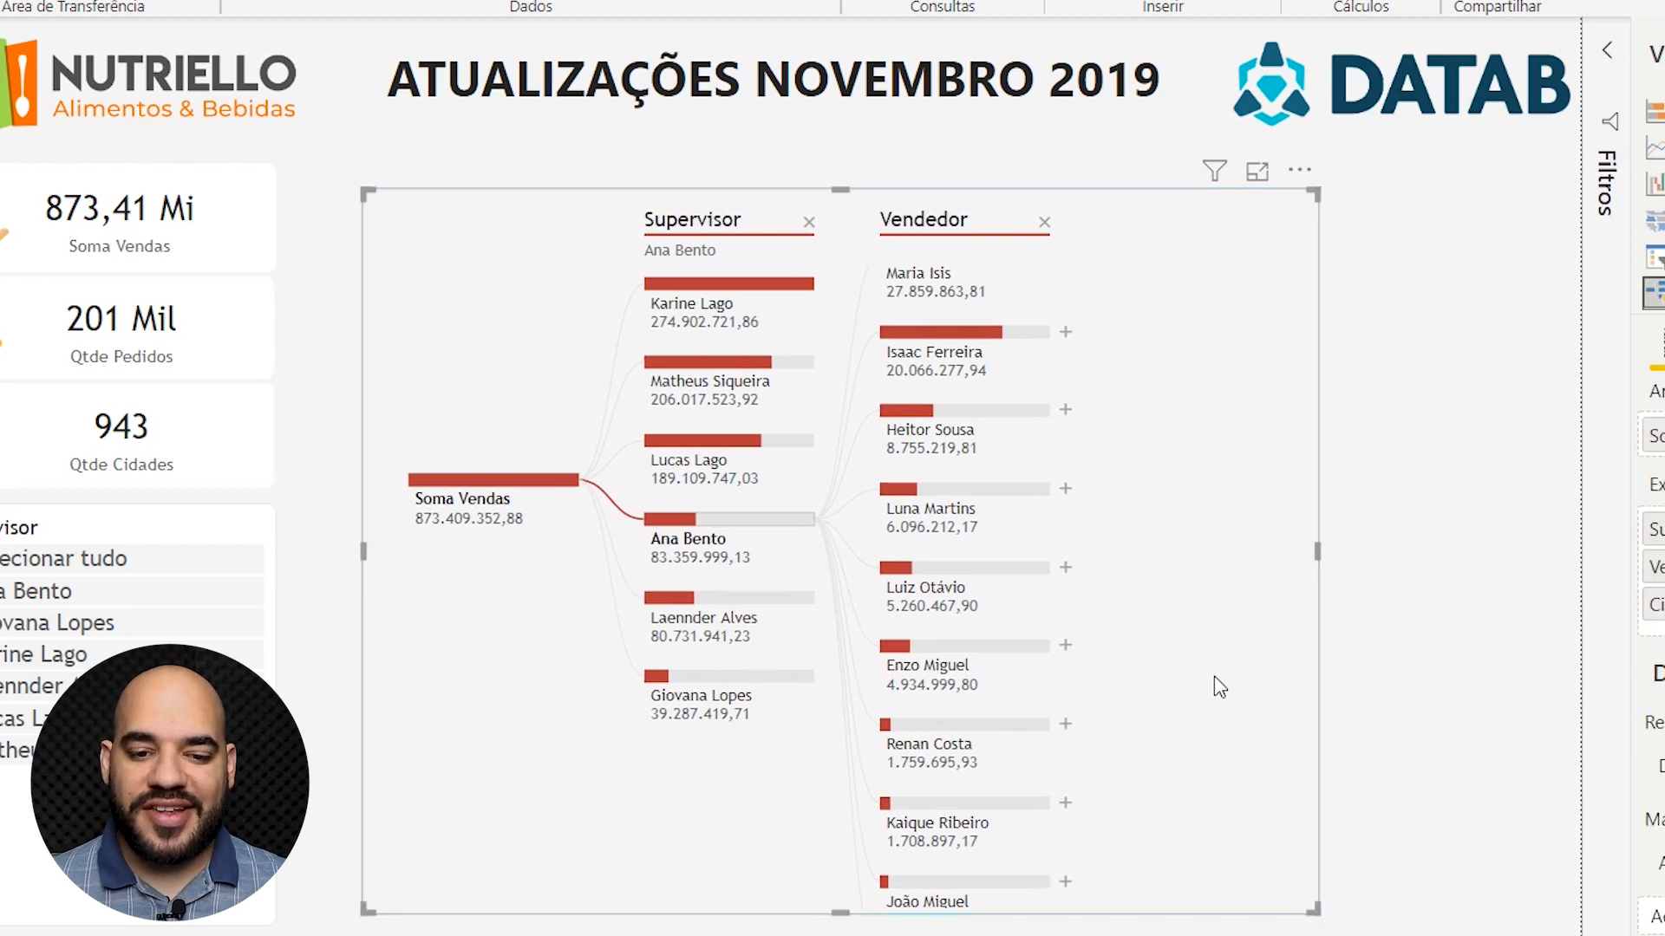
pyautogui.click(751, 440)
pyautogui.click(744, 386)
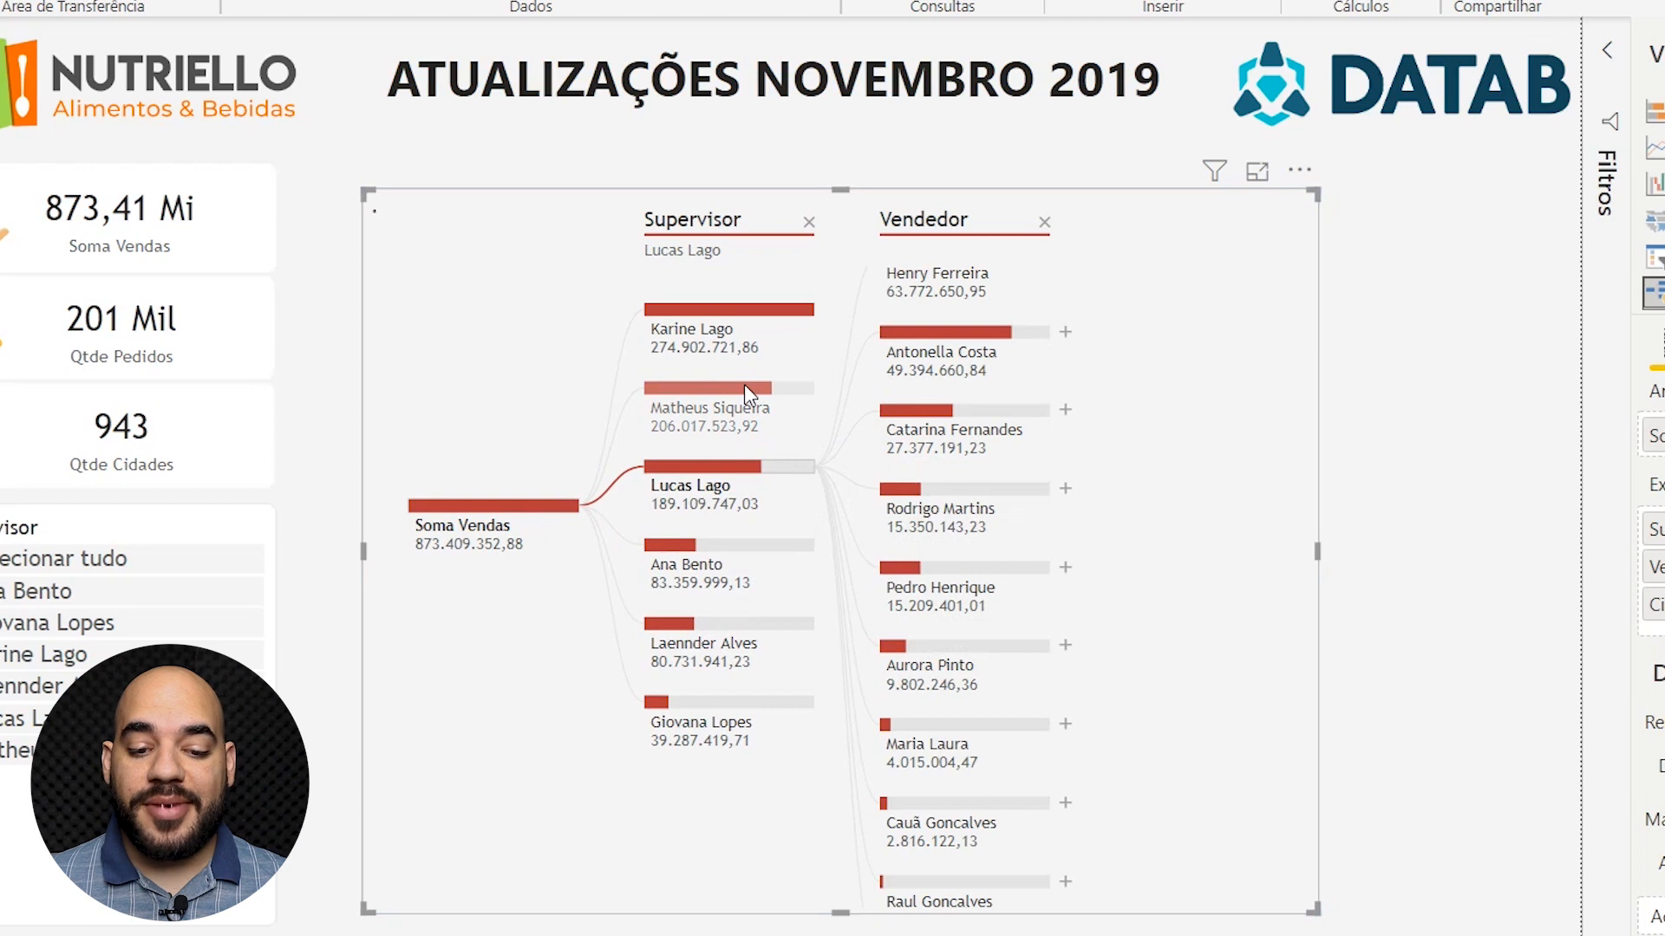
pyautogui.click(763, 318)
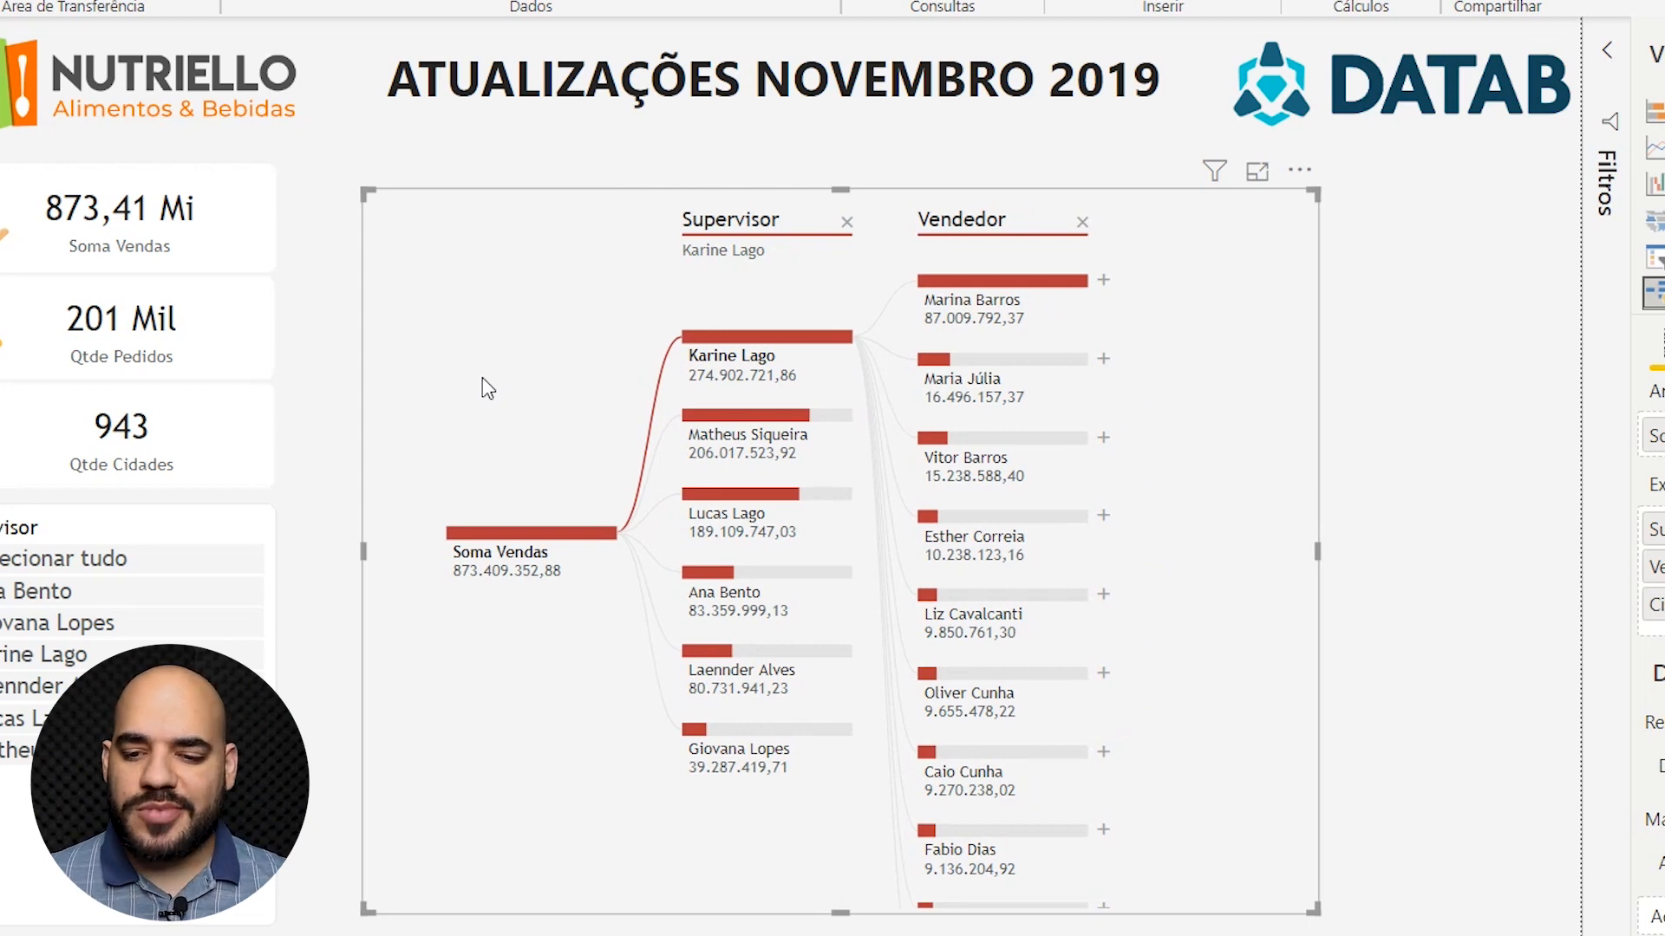
pyautogui.click(1661, 351)
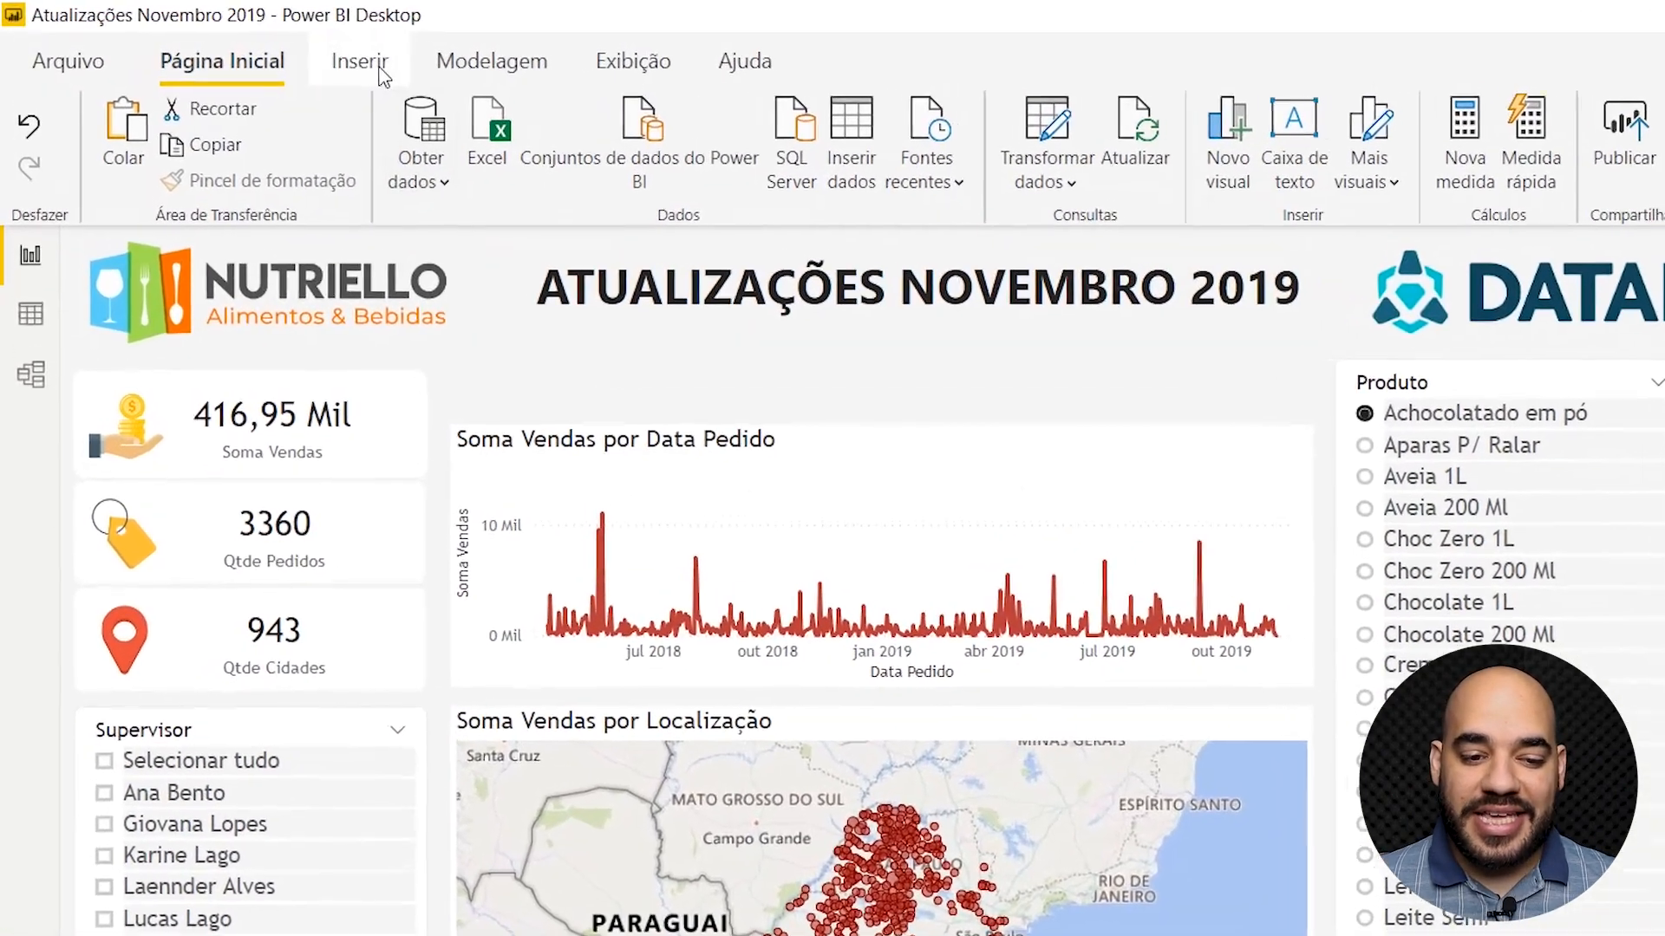
# Step: Insert a blank button on report page 1 and place it below the title, above the sales-by-date chart and beside the Produto list
pyautogui.click(261, 45)
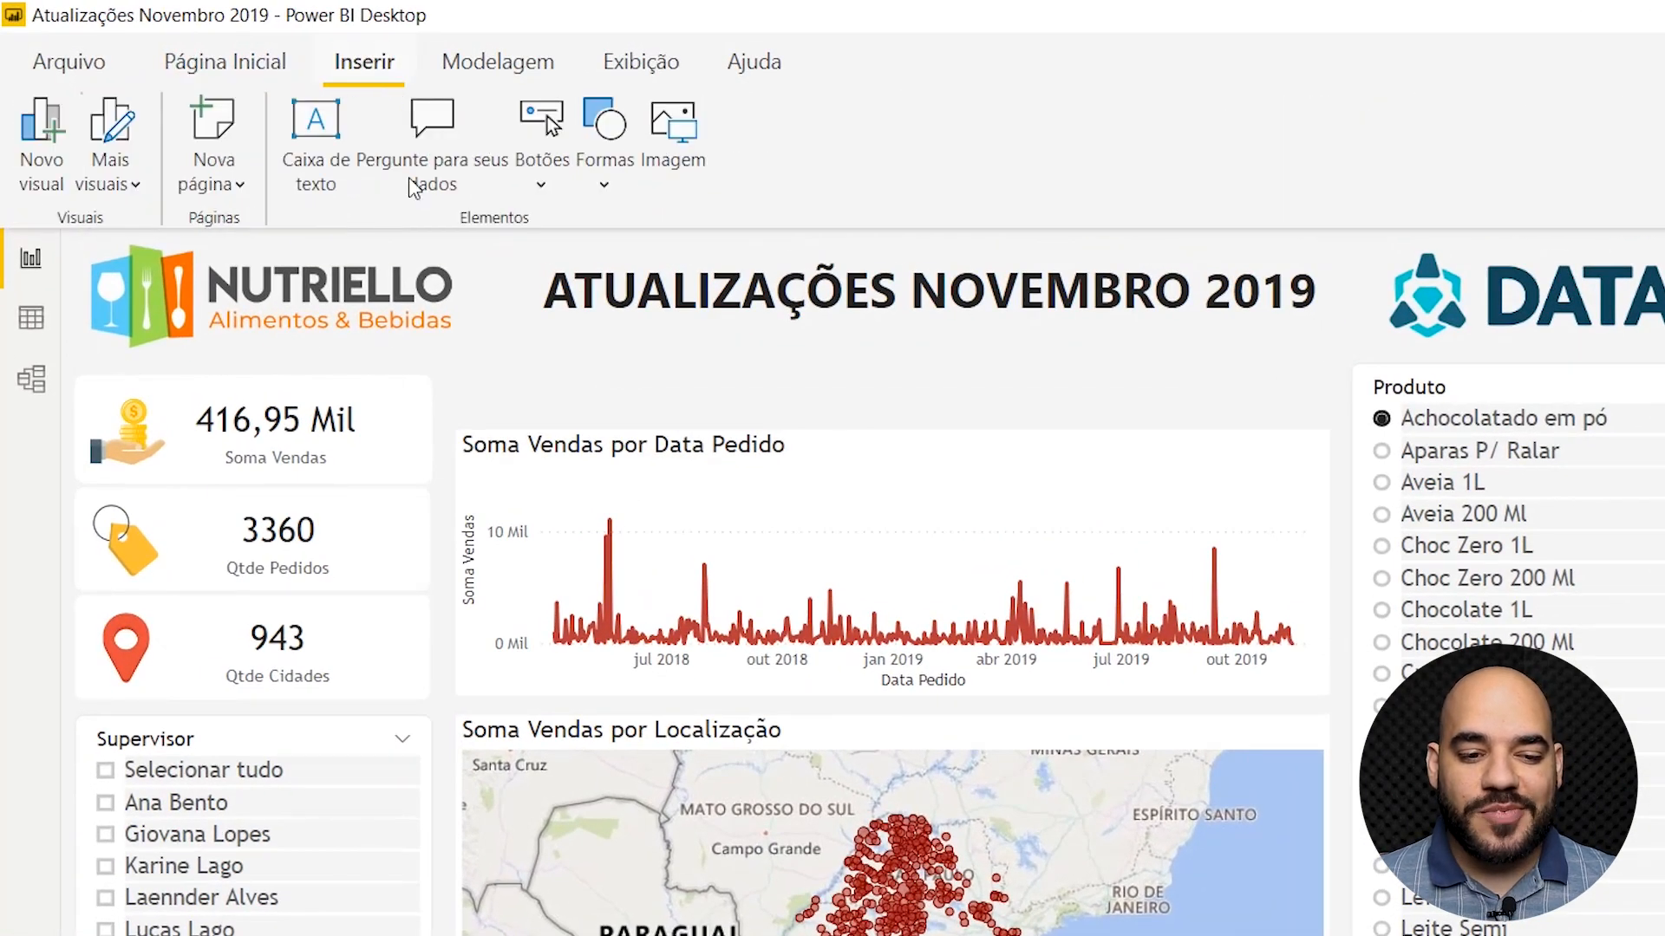
pyautogui.click(541, 186)
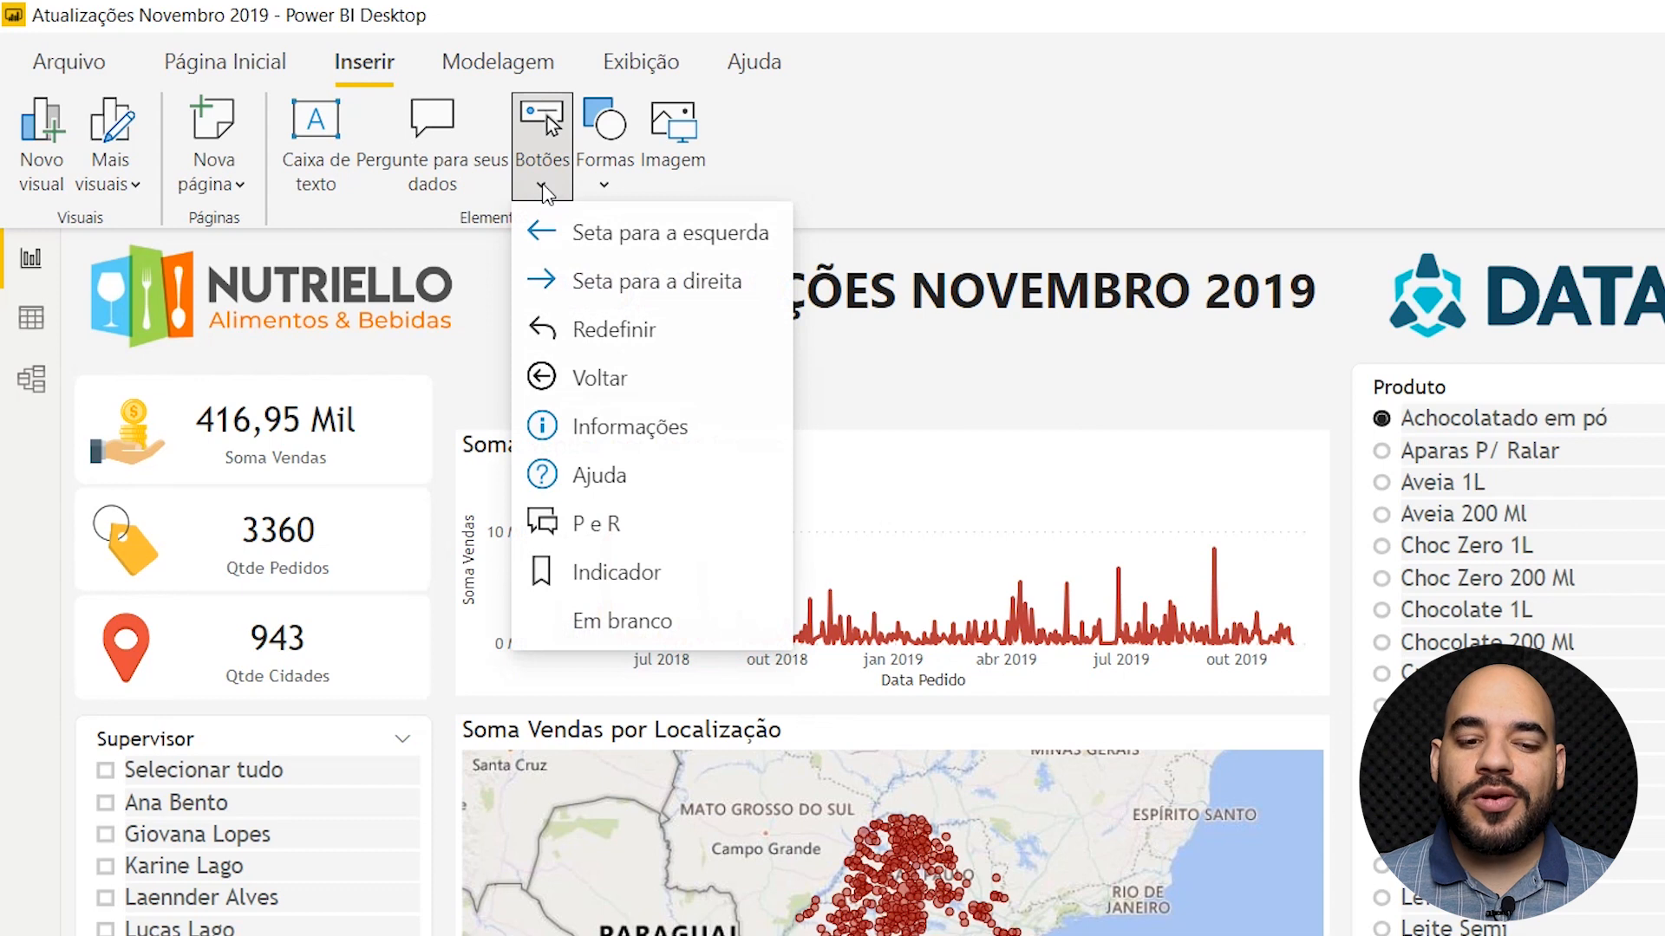
pyautogui.click(607, 621)
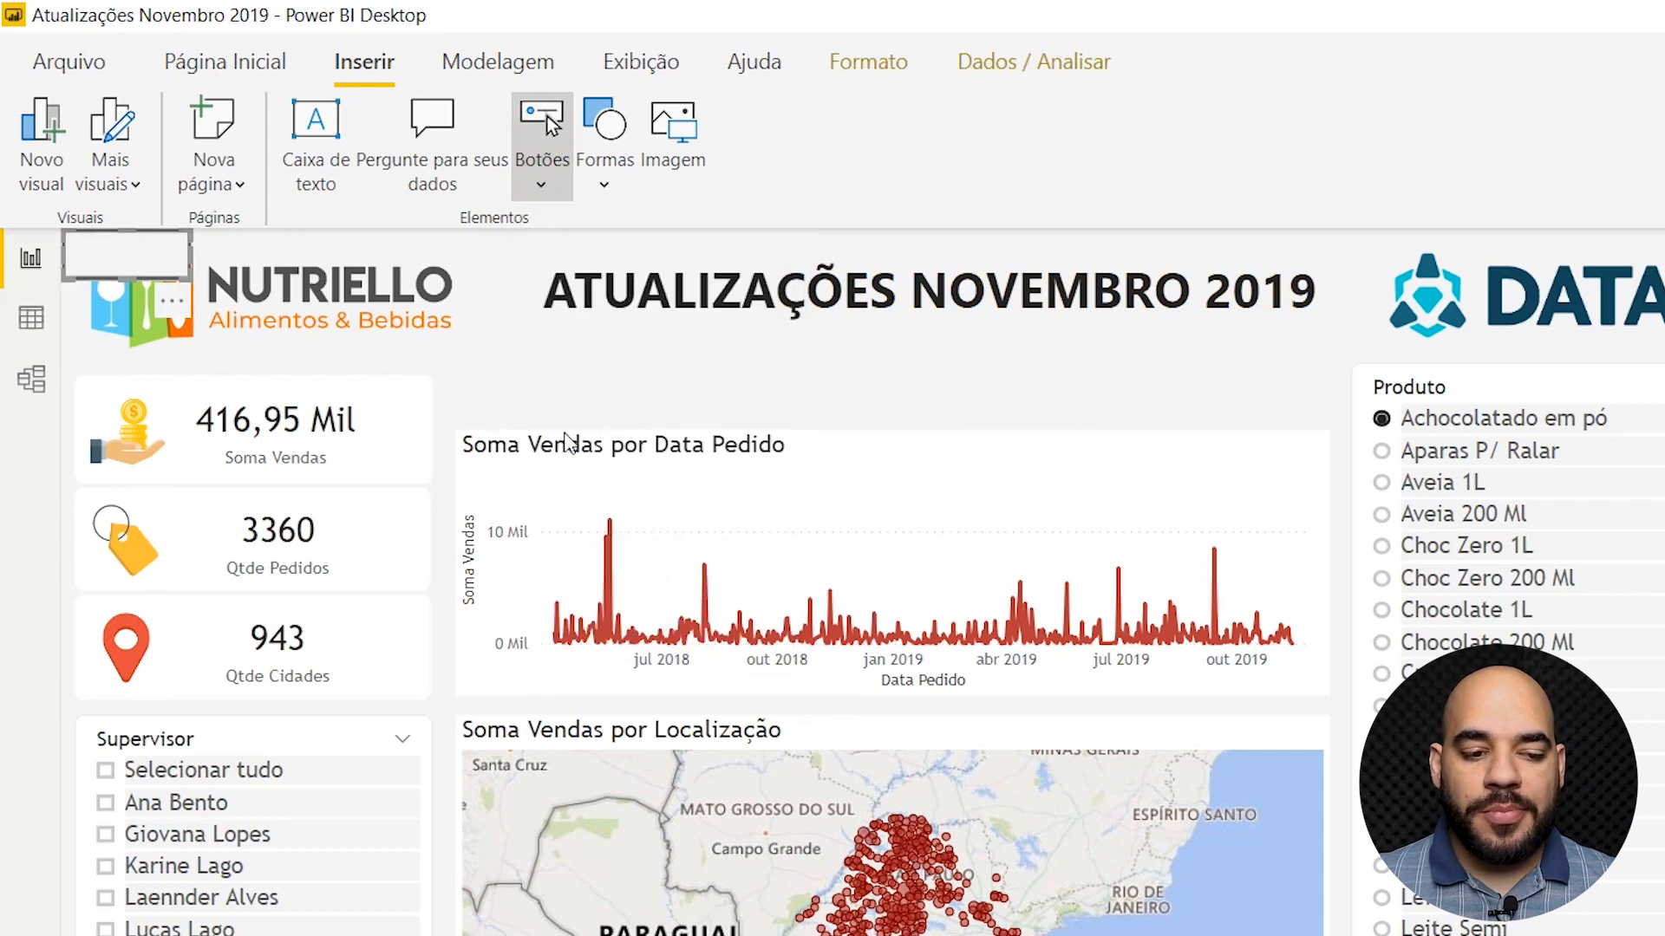
pyautogui.moveTo(138, 252); pyautogui.dragTo(968, 411)
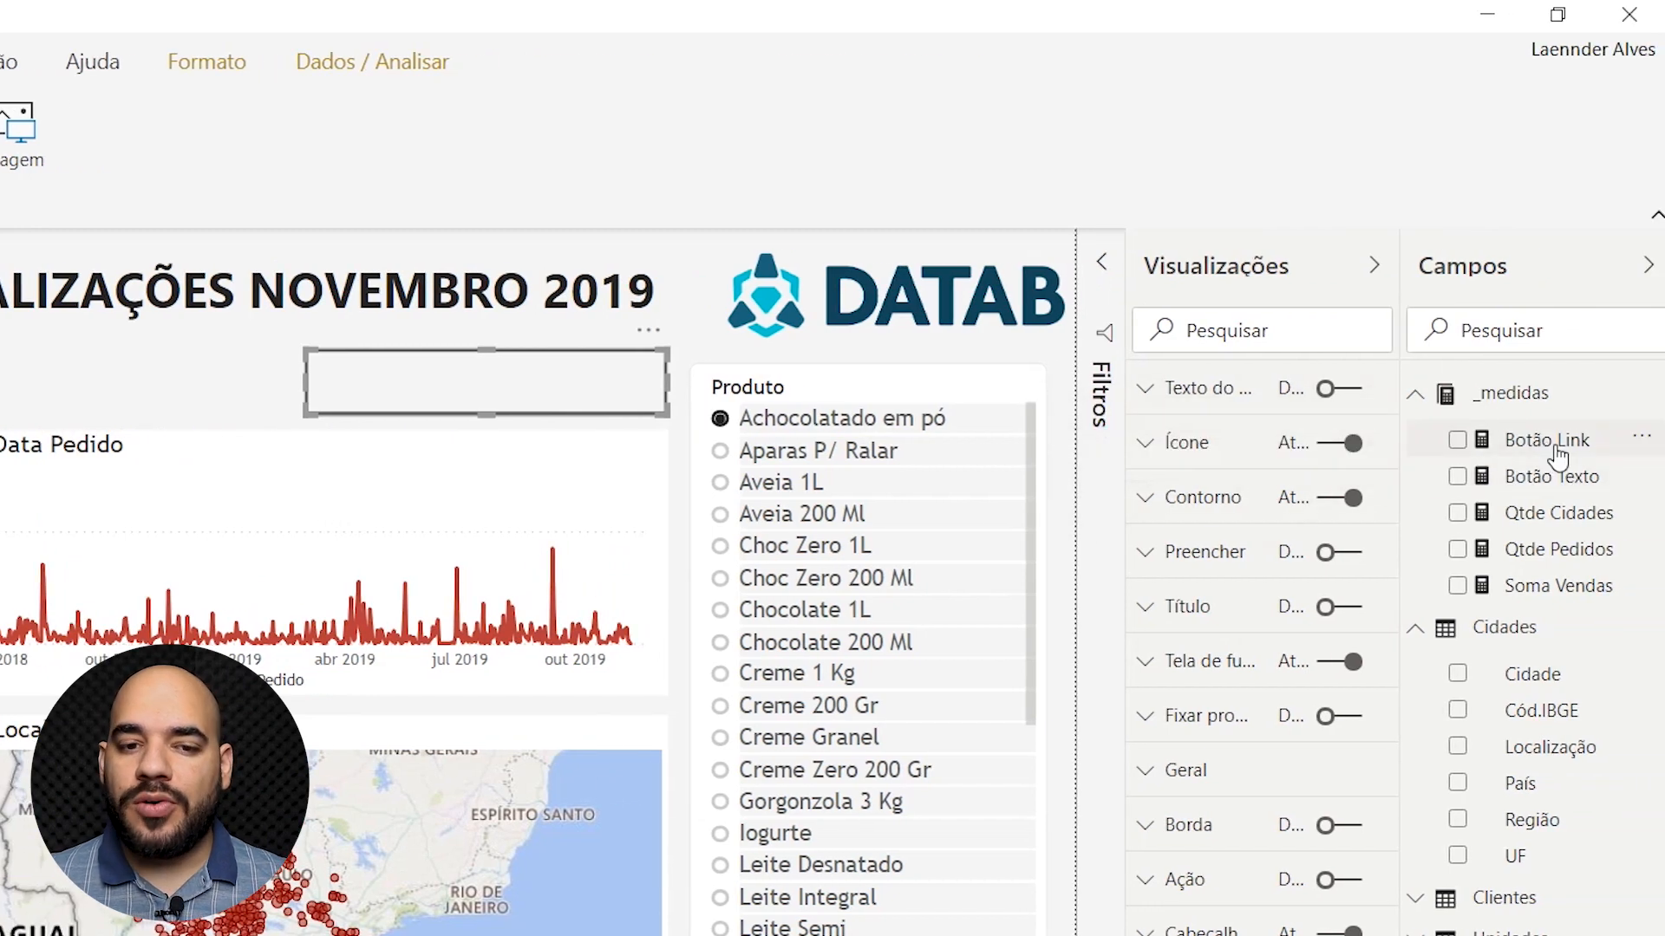
# Step: Check the Botão Link measure, turn on the blank button's action and set the action type to URL da Web
pyautogui.click(1552, 443)
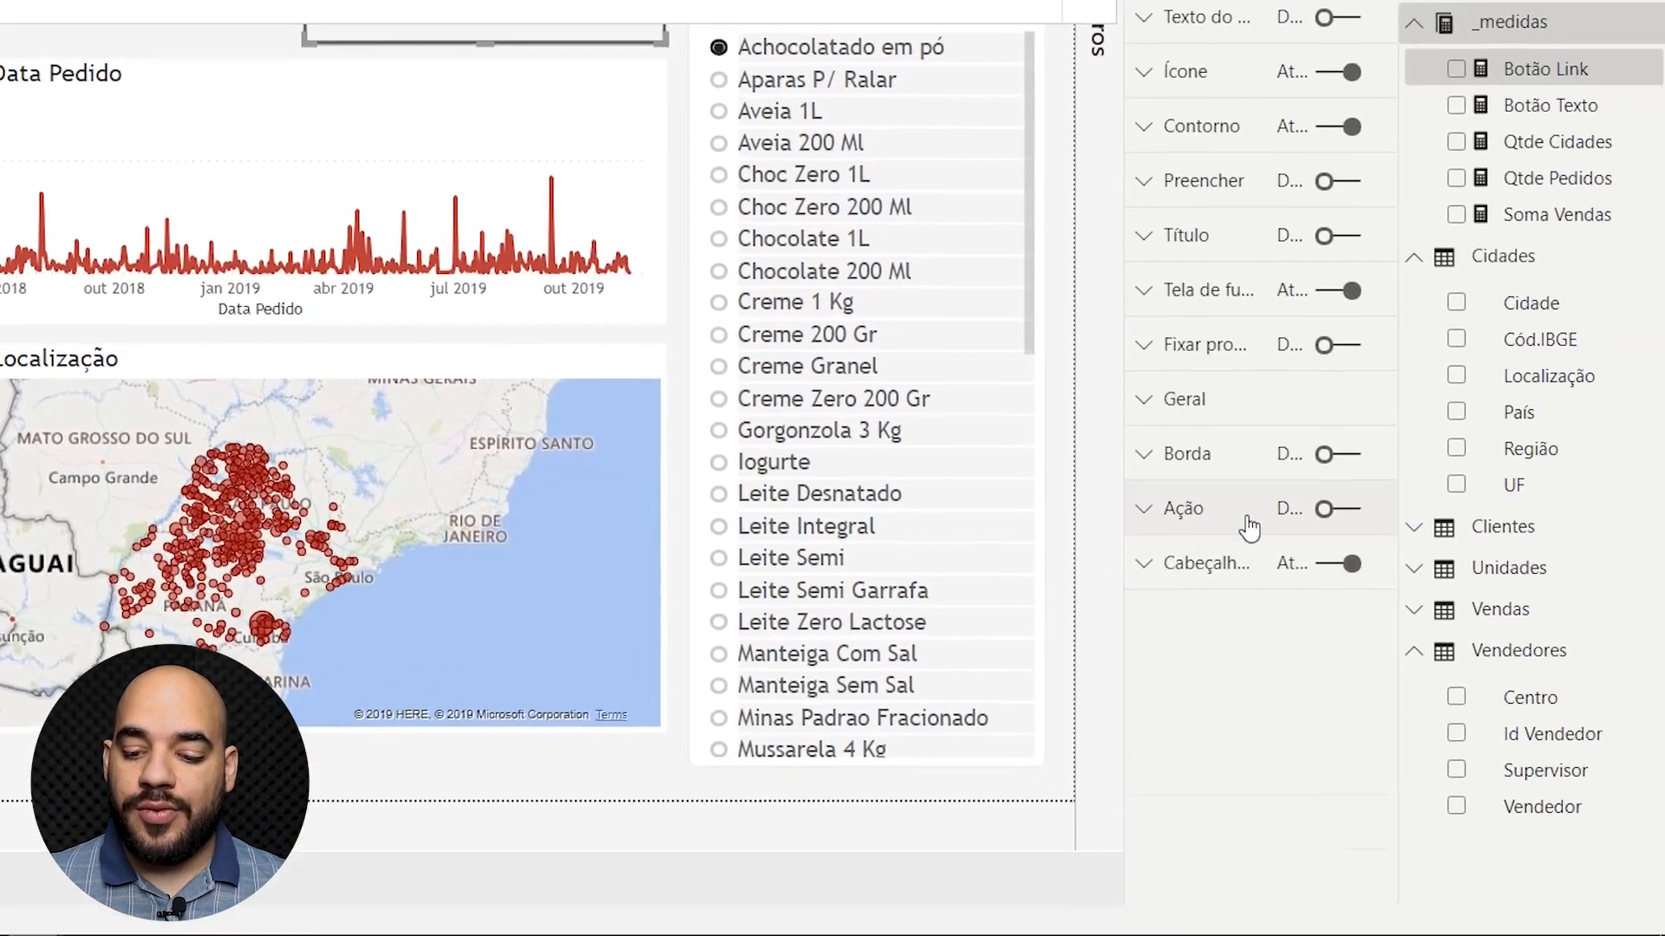
pyautogui.click(1257, 522)
pyautogui.click(1325, 517)
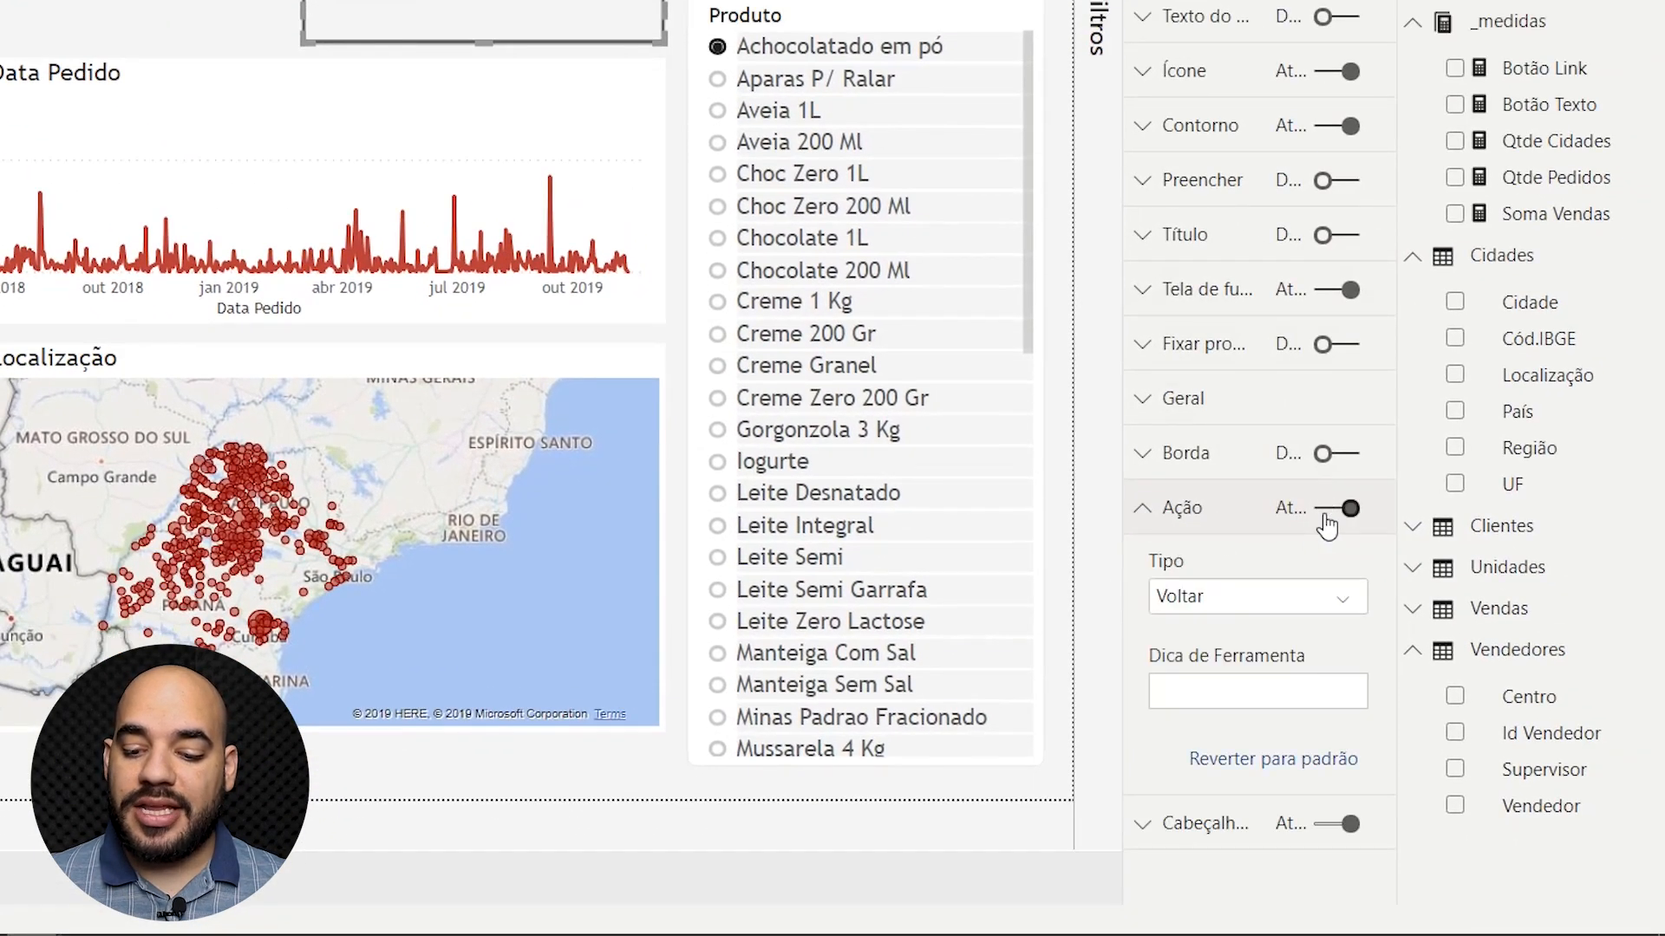
pyautogui.click(1235, 599)
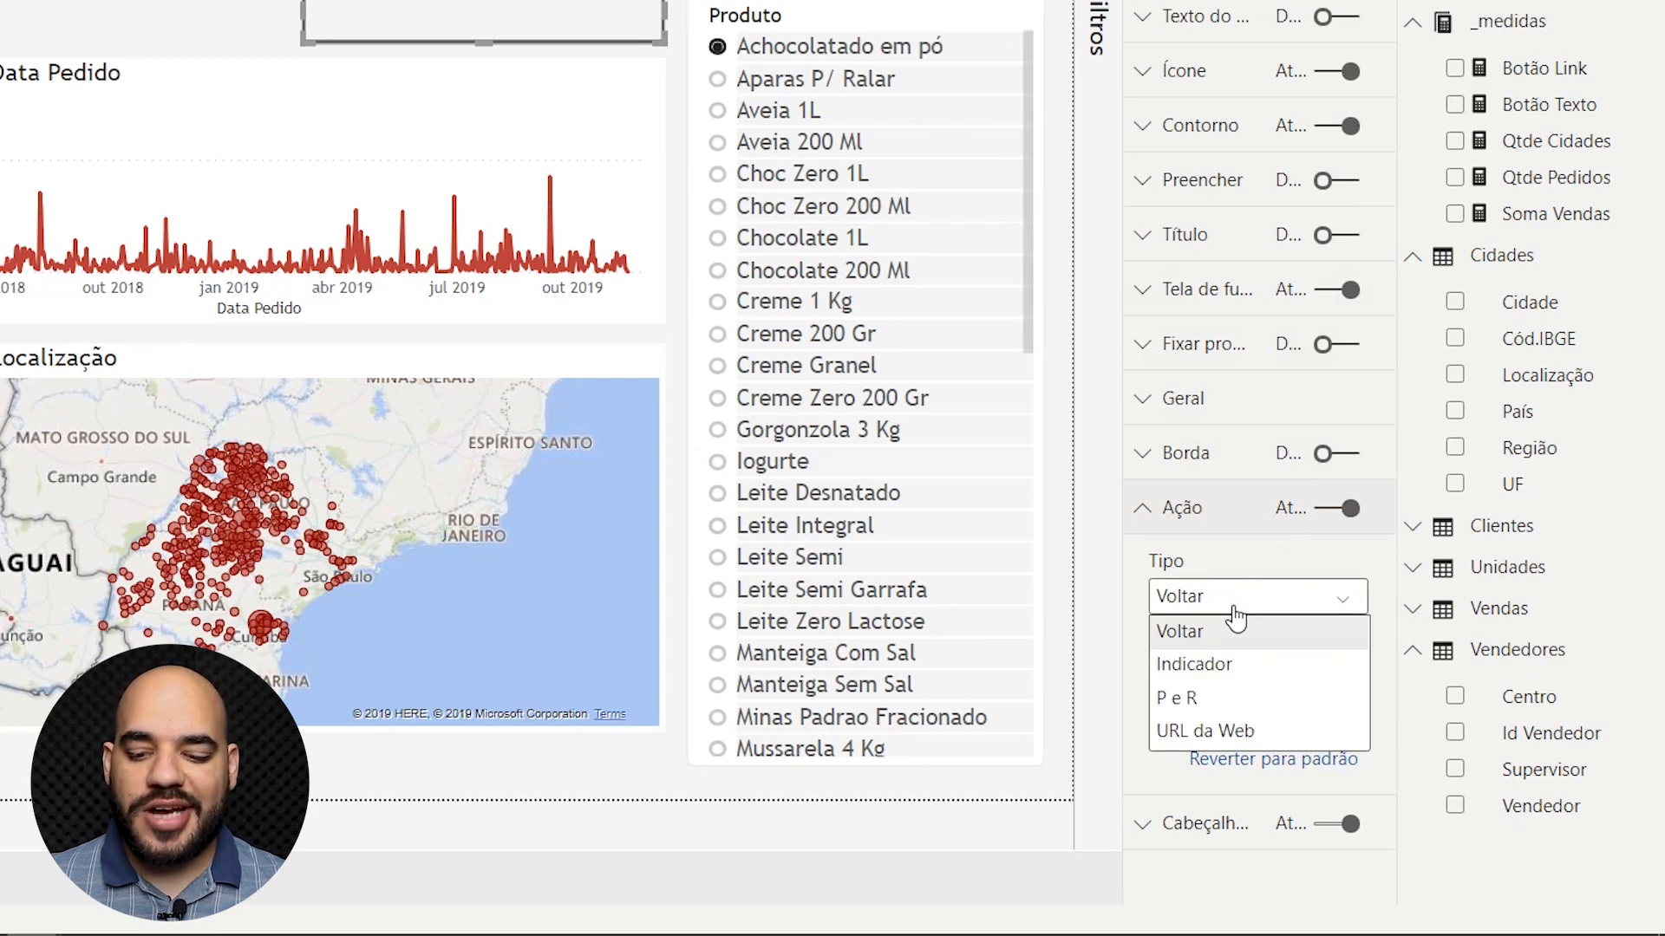
pyautogui.click(1222, 733)
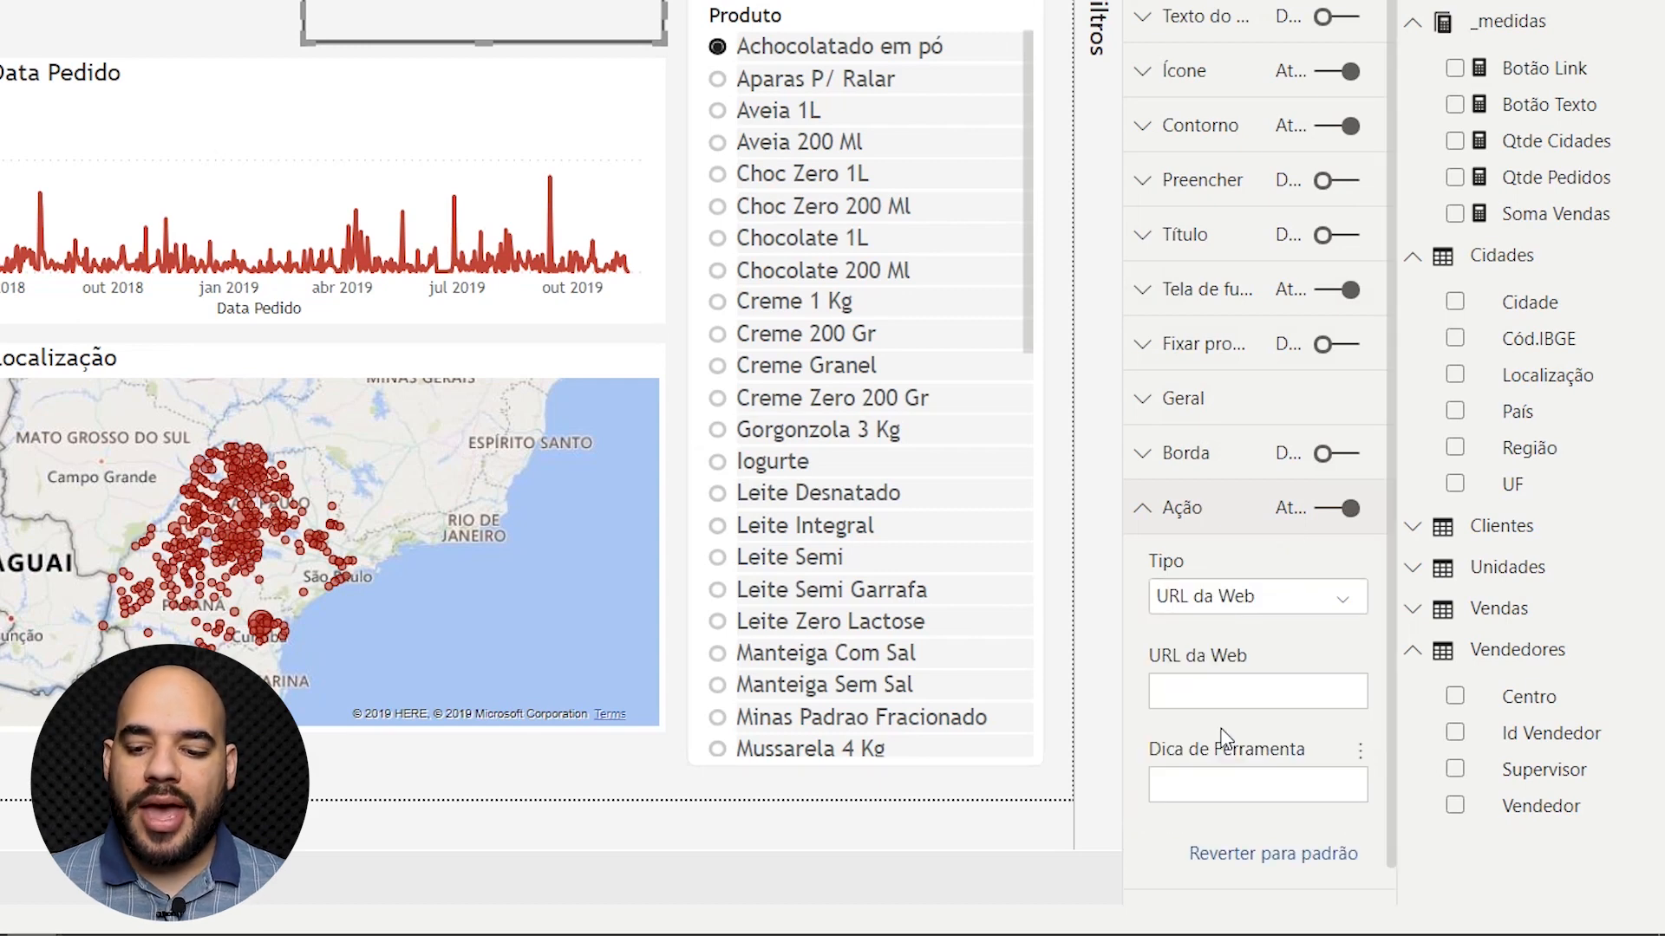
# Step: Set the button's URL da Web through conditional formatting by field value, based on the Botão Link measure
pyautogui.click(1214, 691)
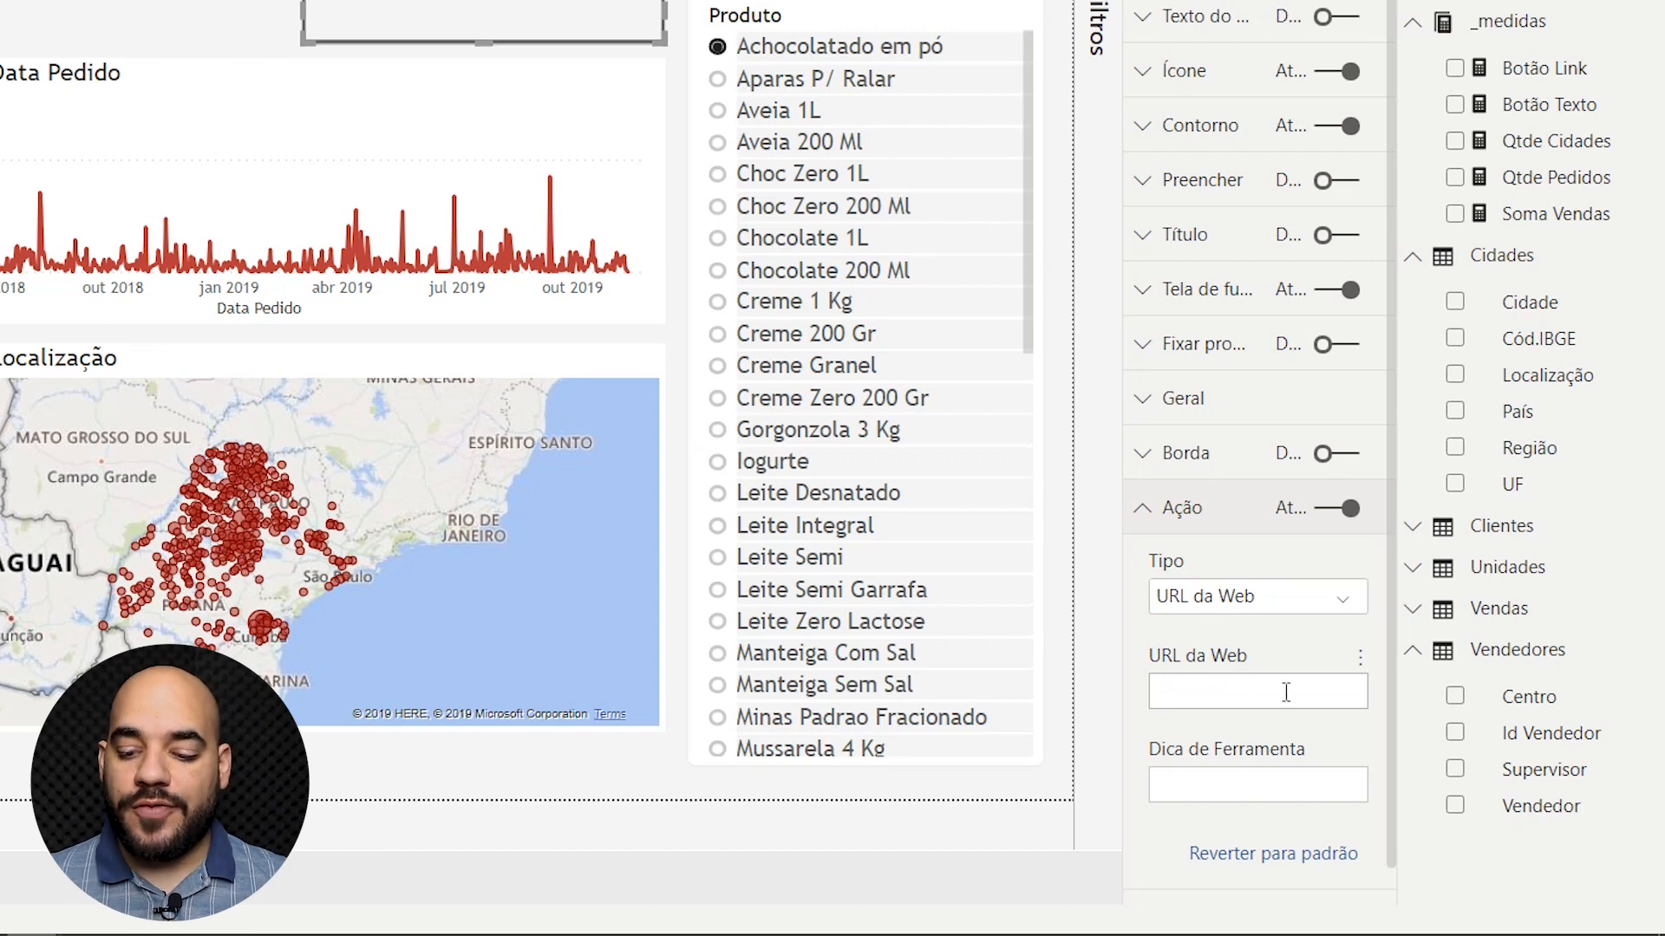
pyautogui.click(1360, 661)
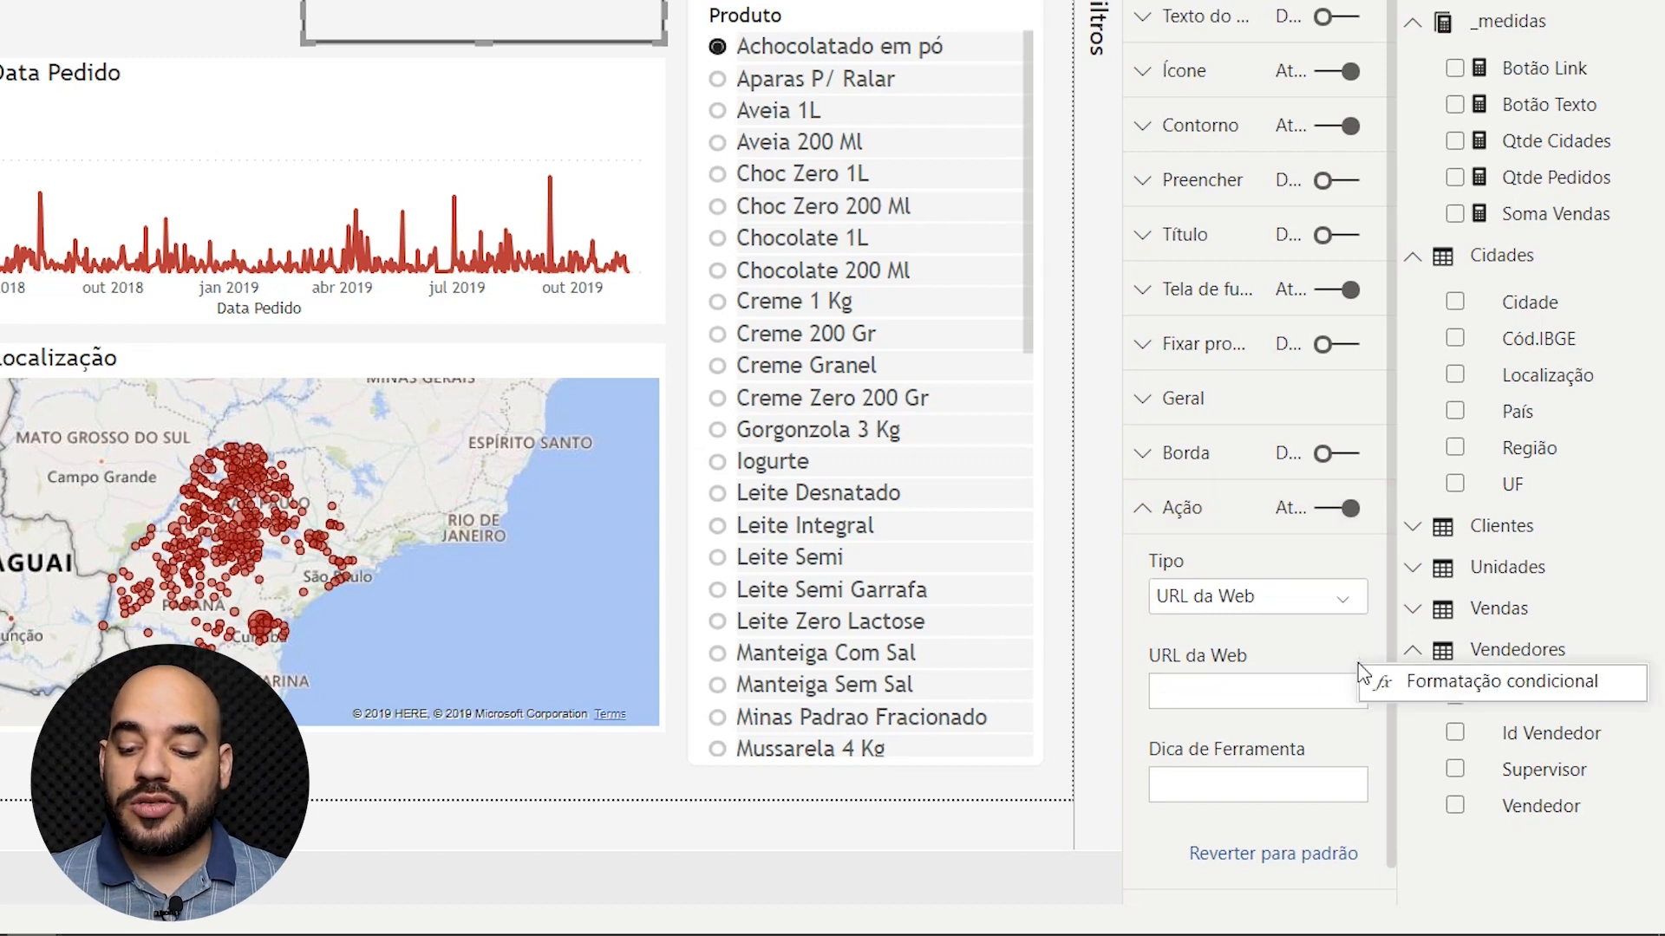
pyautogui.click(1417, 694)
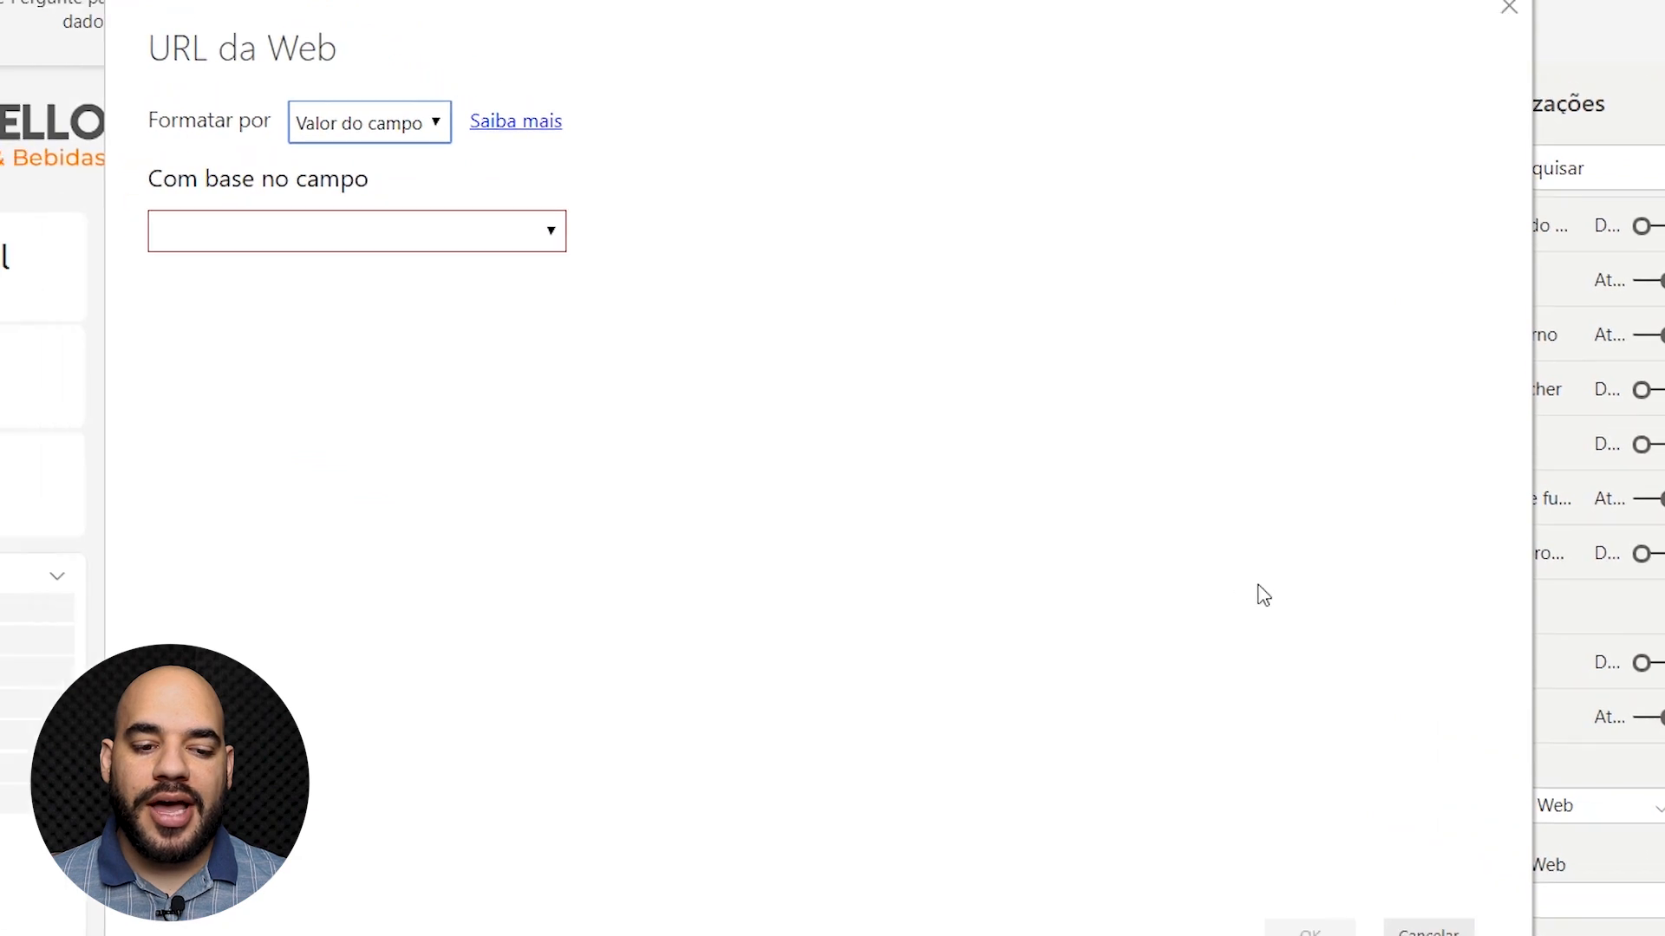
pyautogui.click(562, 381)
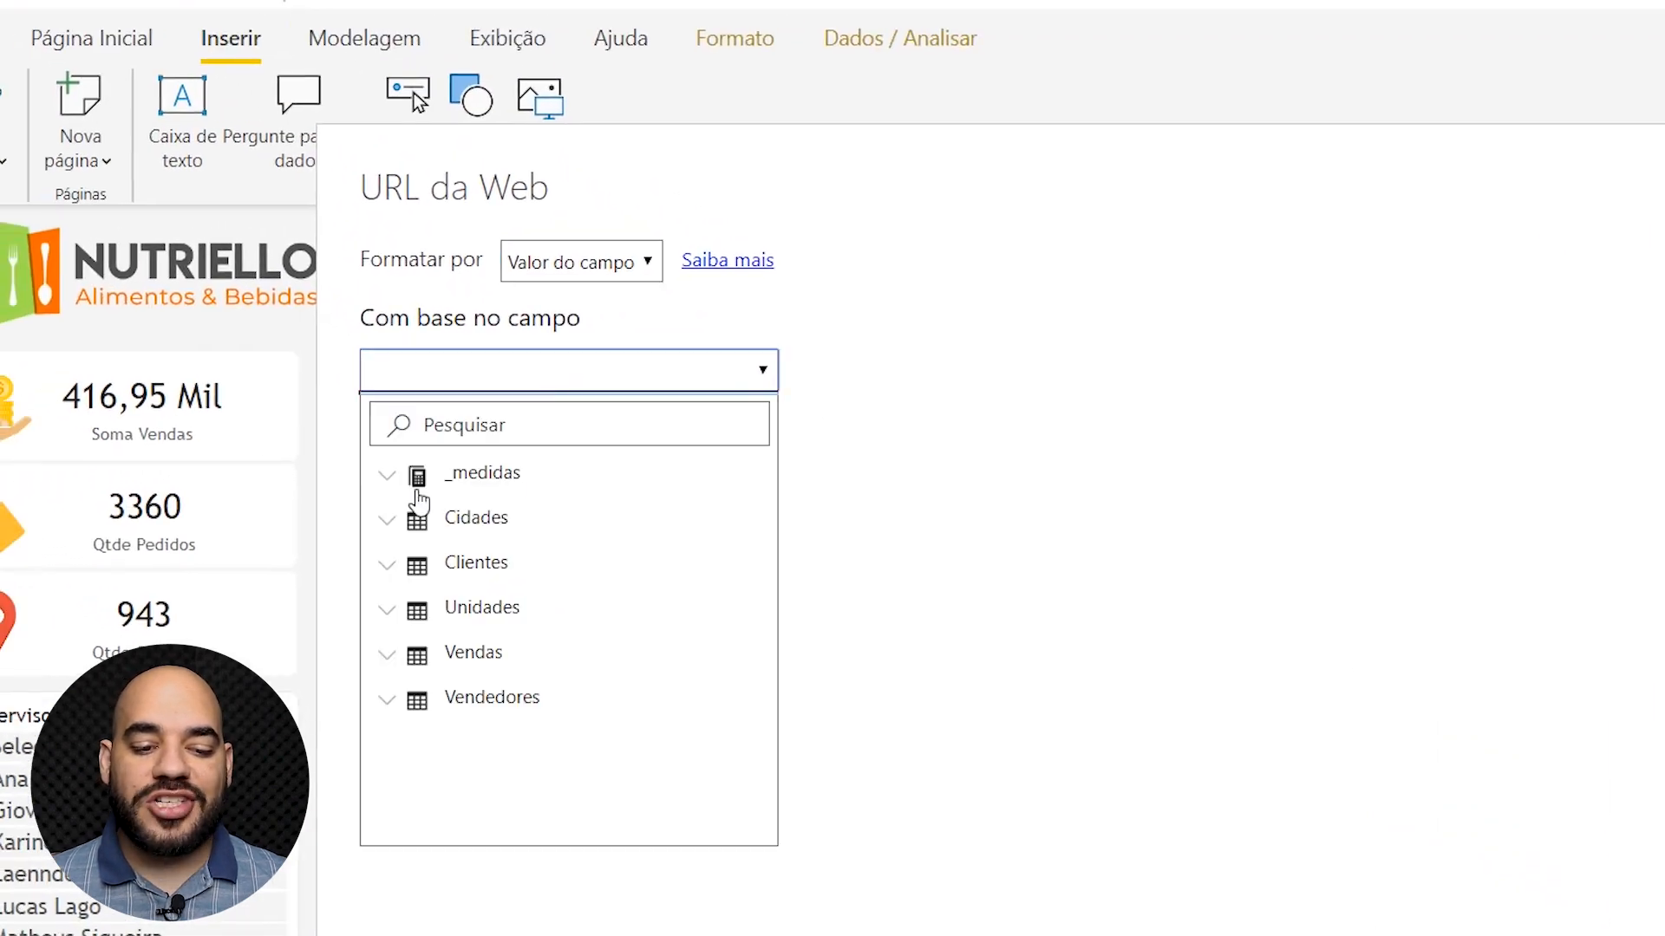
pyautogui.click(389, 480)
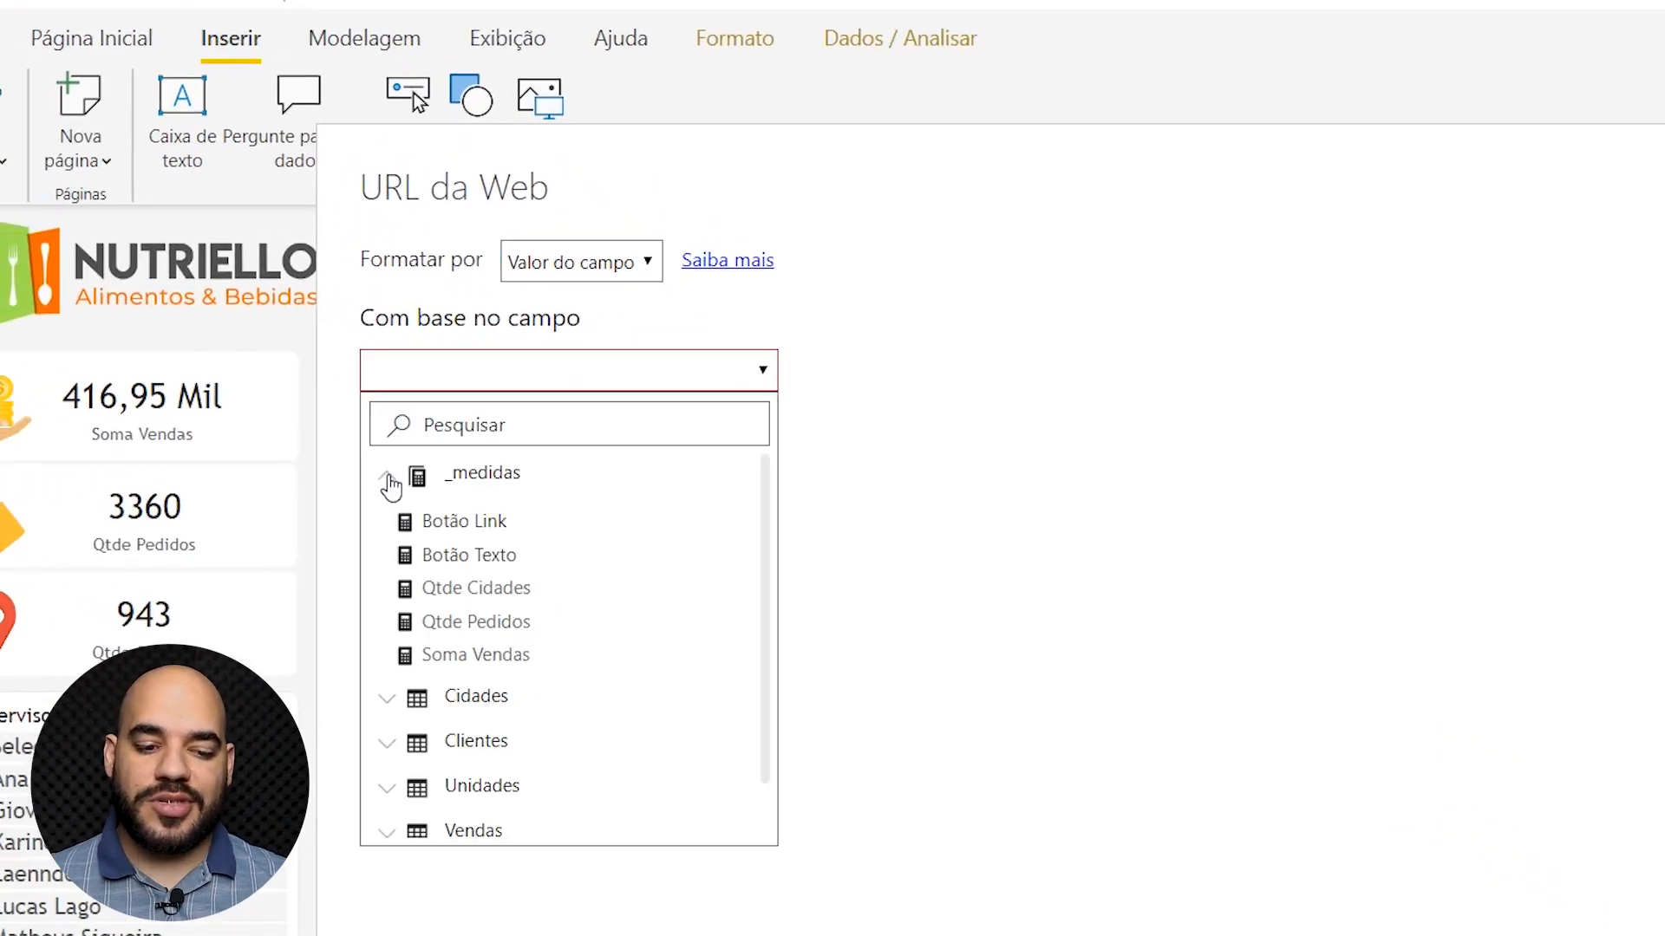
pyautogui.click(455, 525)
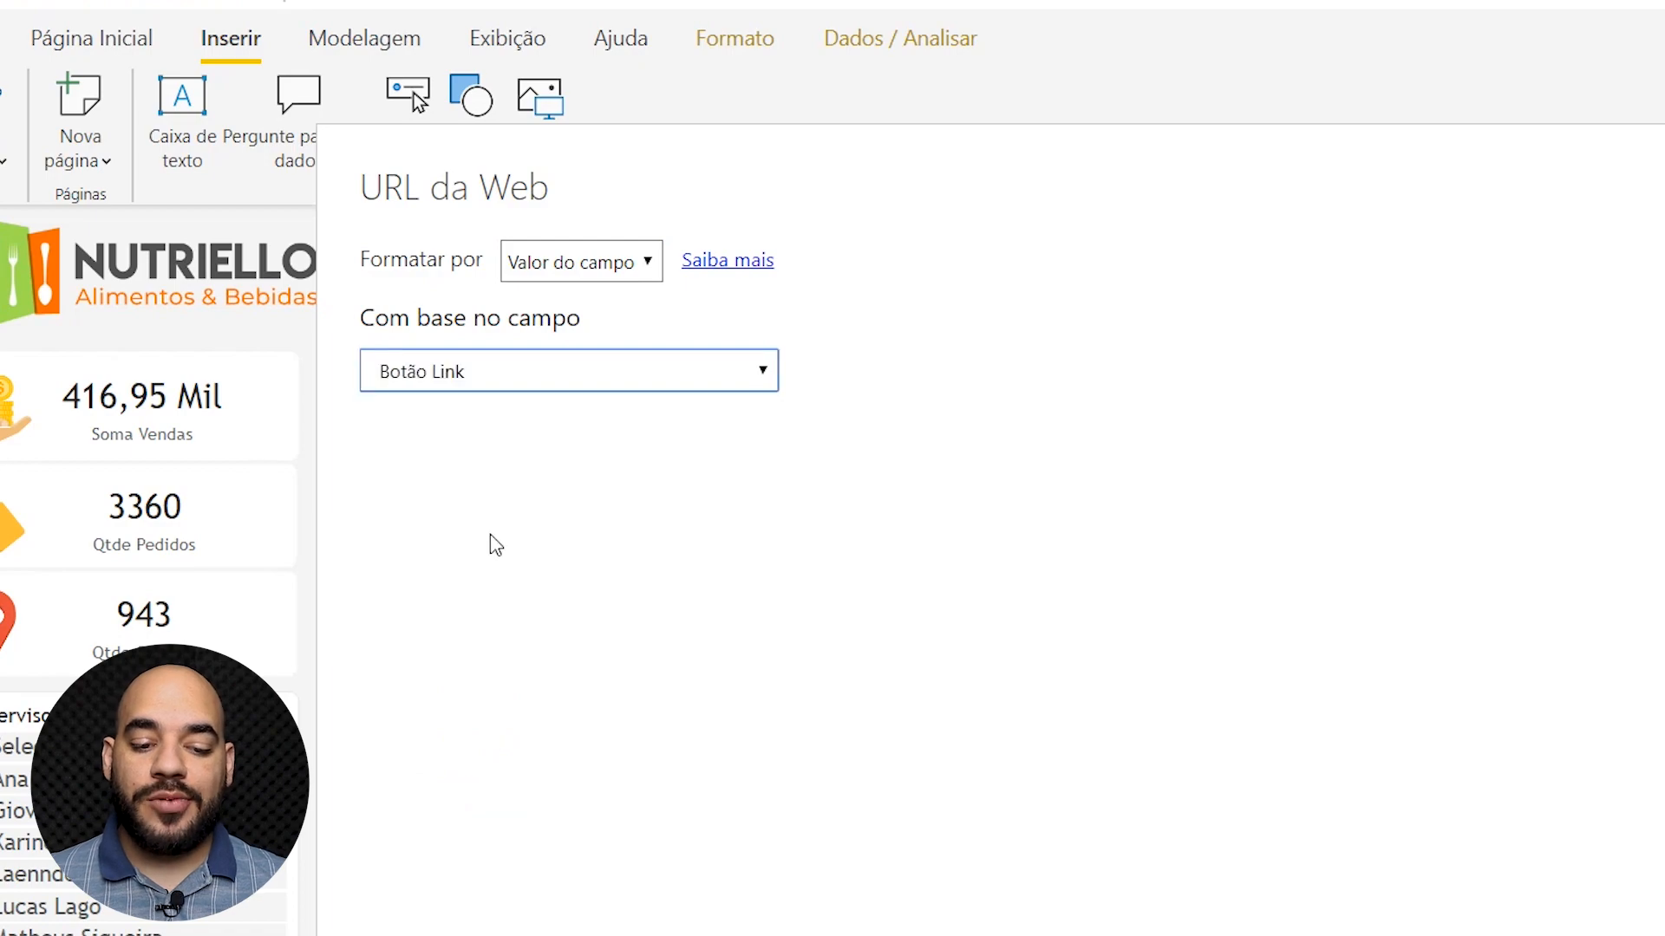
pyautogui.click(1182, 788)
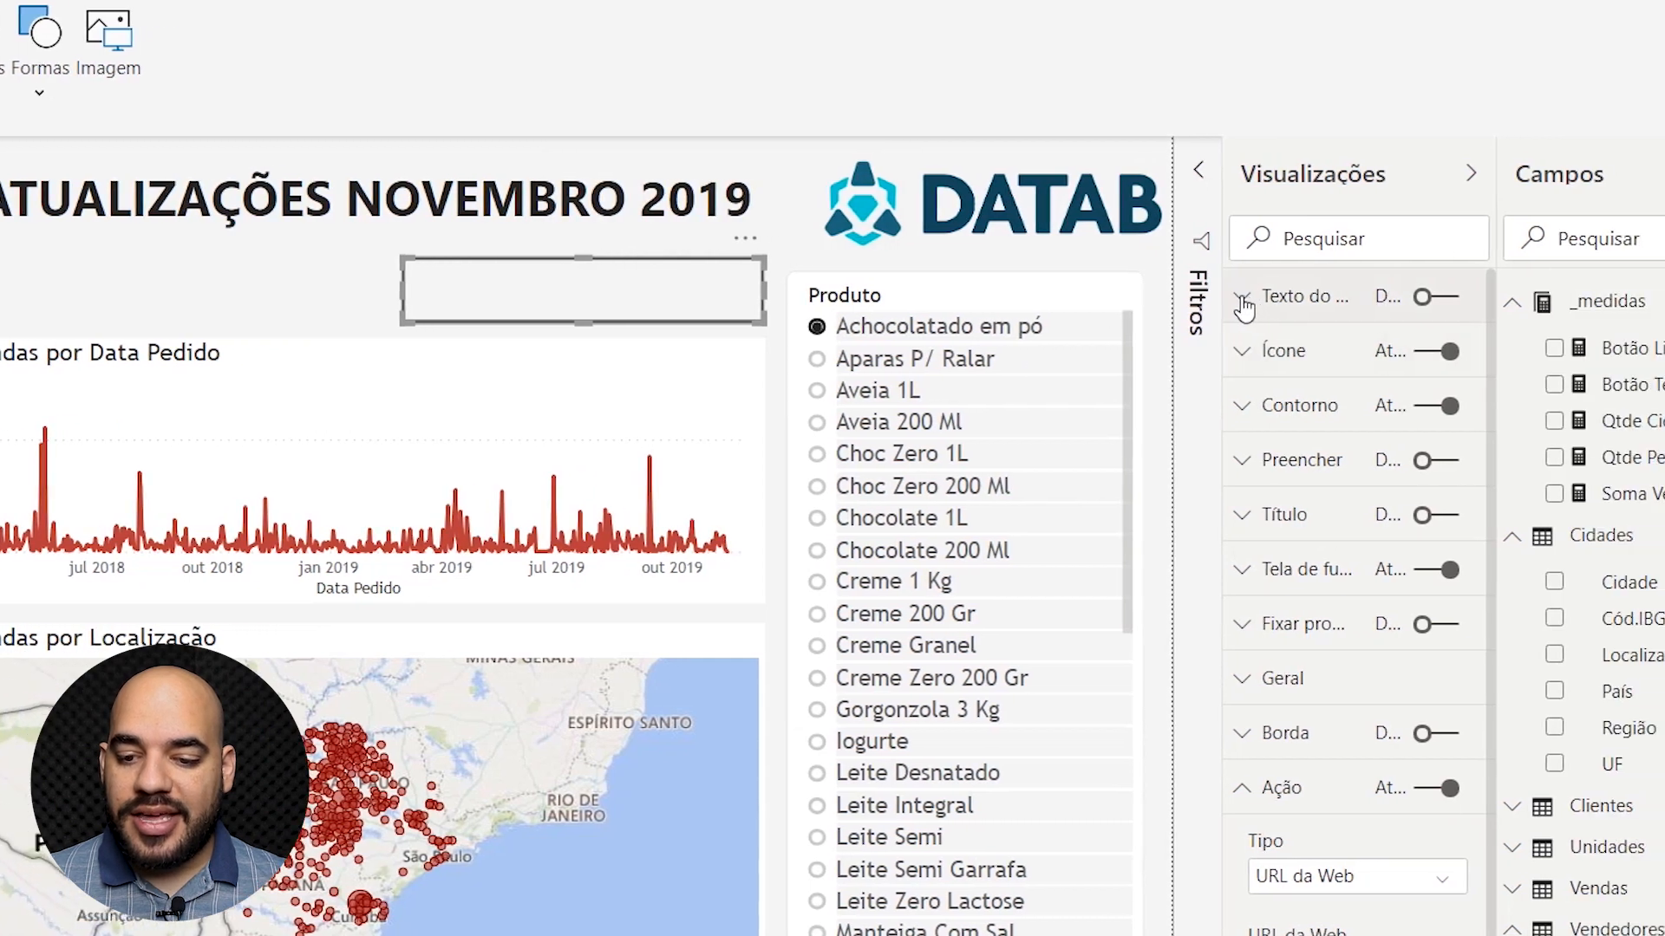
# Step: Turn on the button's text and base it, through conditional formatting by field value, on the Botão Texto measure
pyautogui.click(1242, 303)
pyautogui.click(1436, 297)
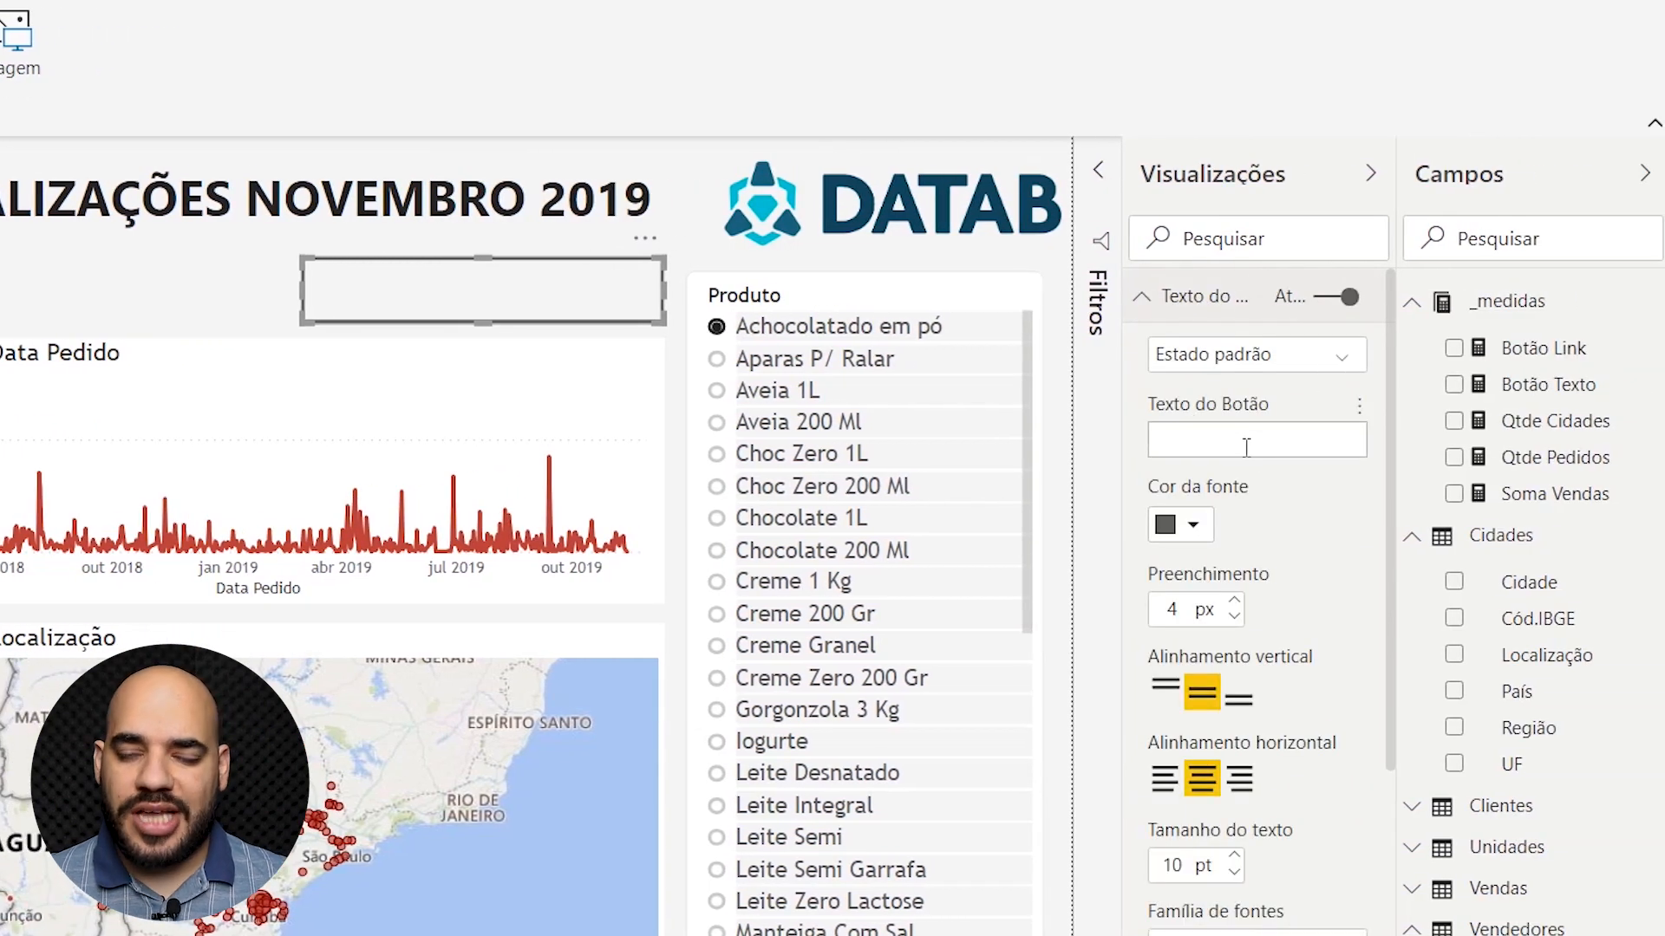
pyautogui.click(1359, 425)
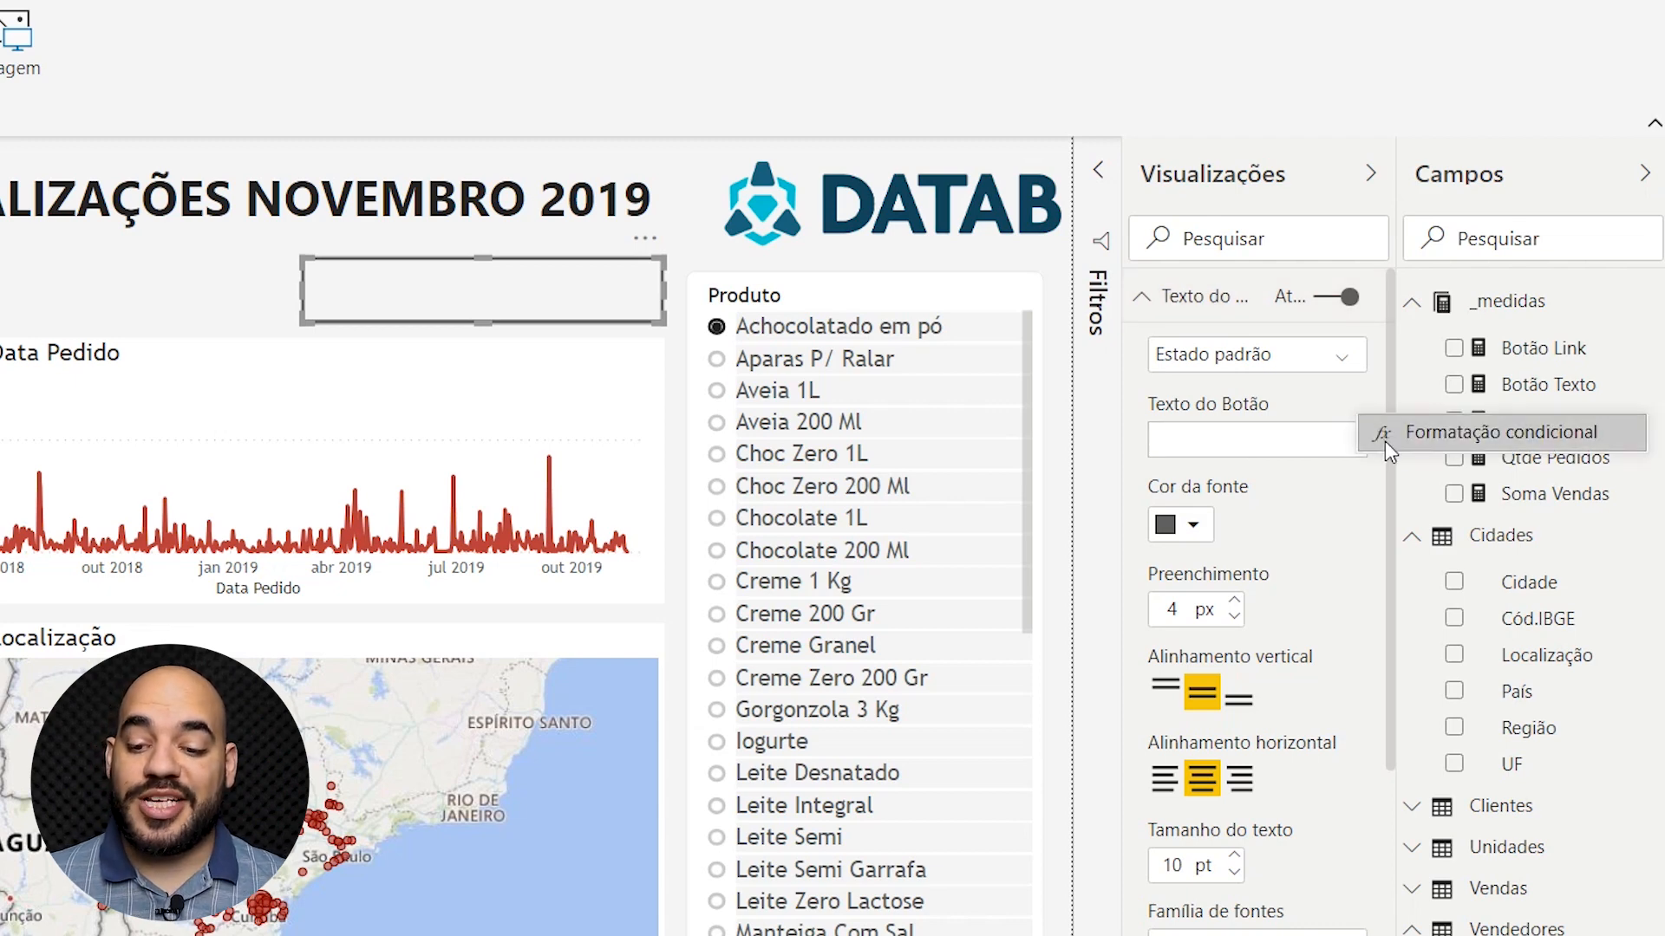
pyautogui.click(1386, 440)
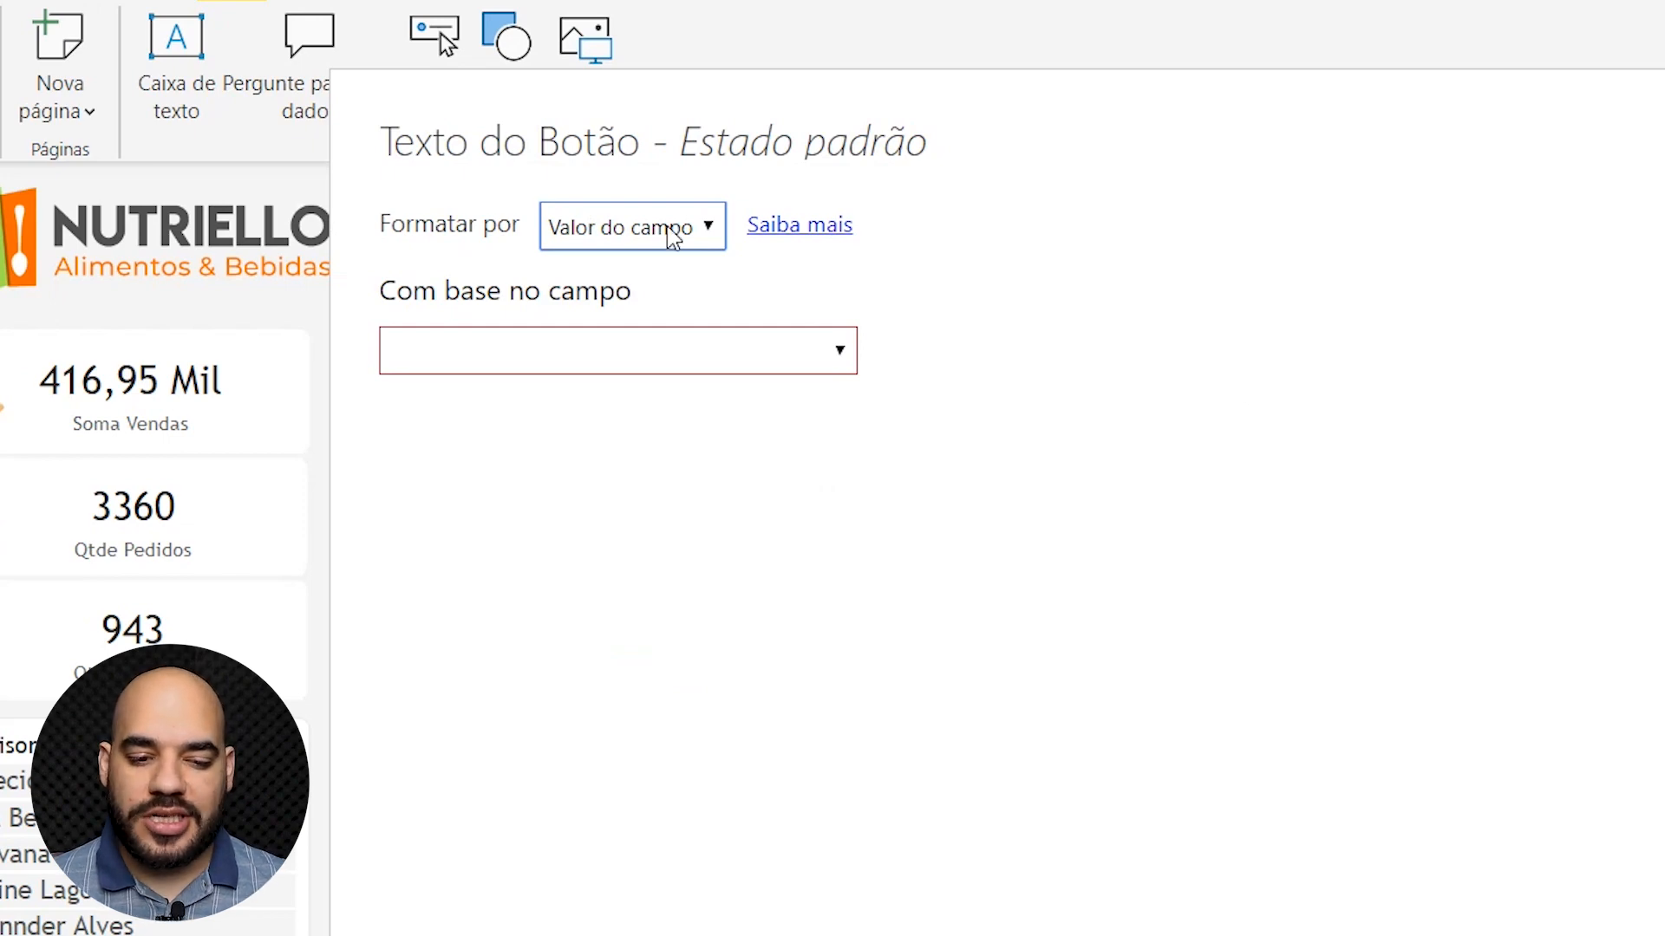
pyautogui.click(487, 359)
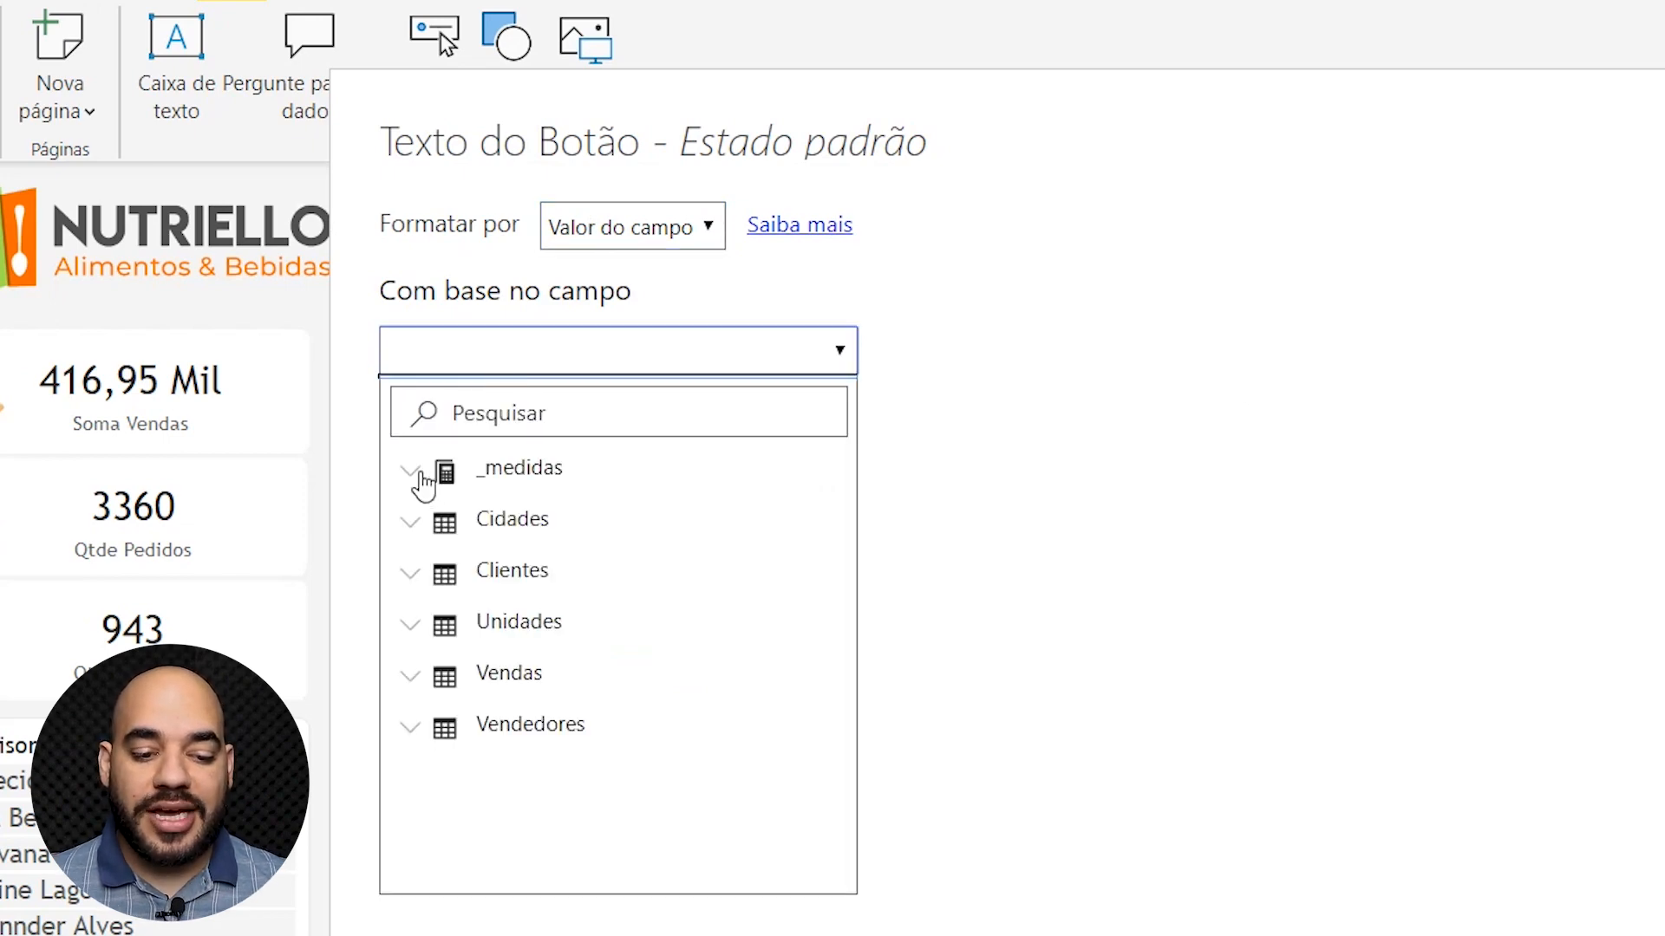
pyautogui.click(421, 477)
pyautogui.click(498, 572)
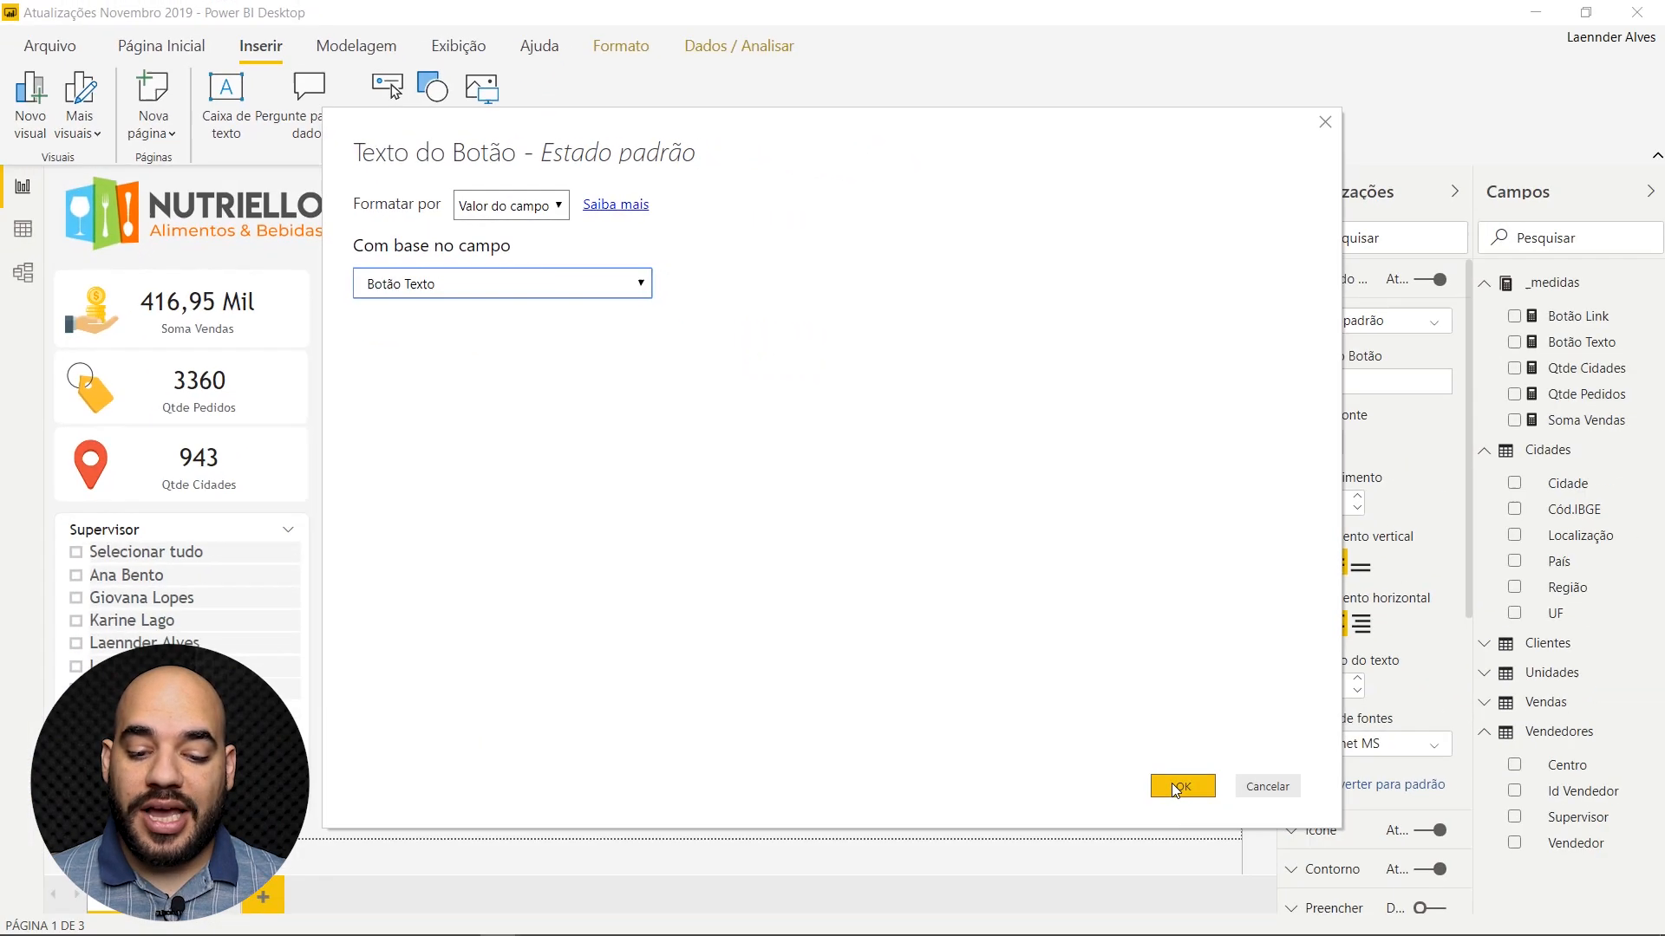
pyautogui.click(1176, 786)
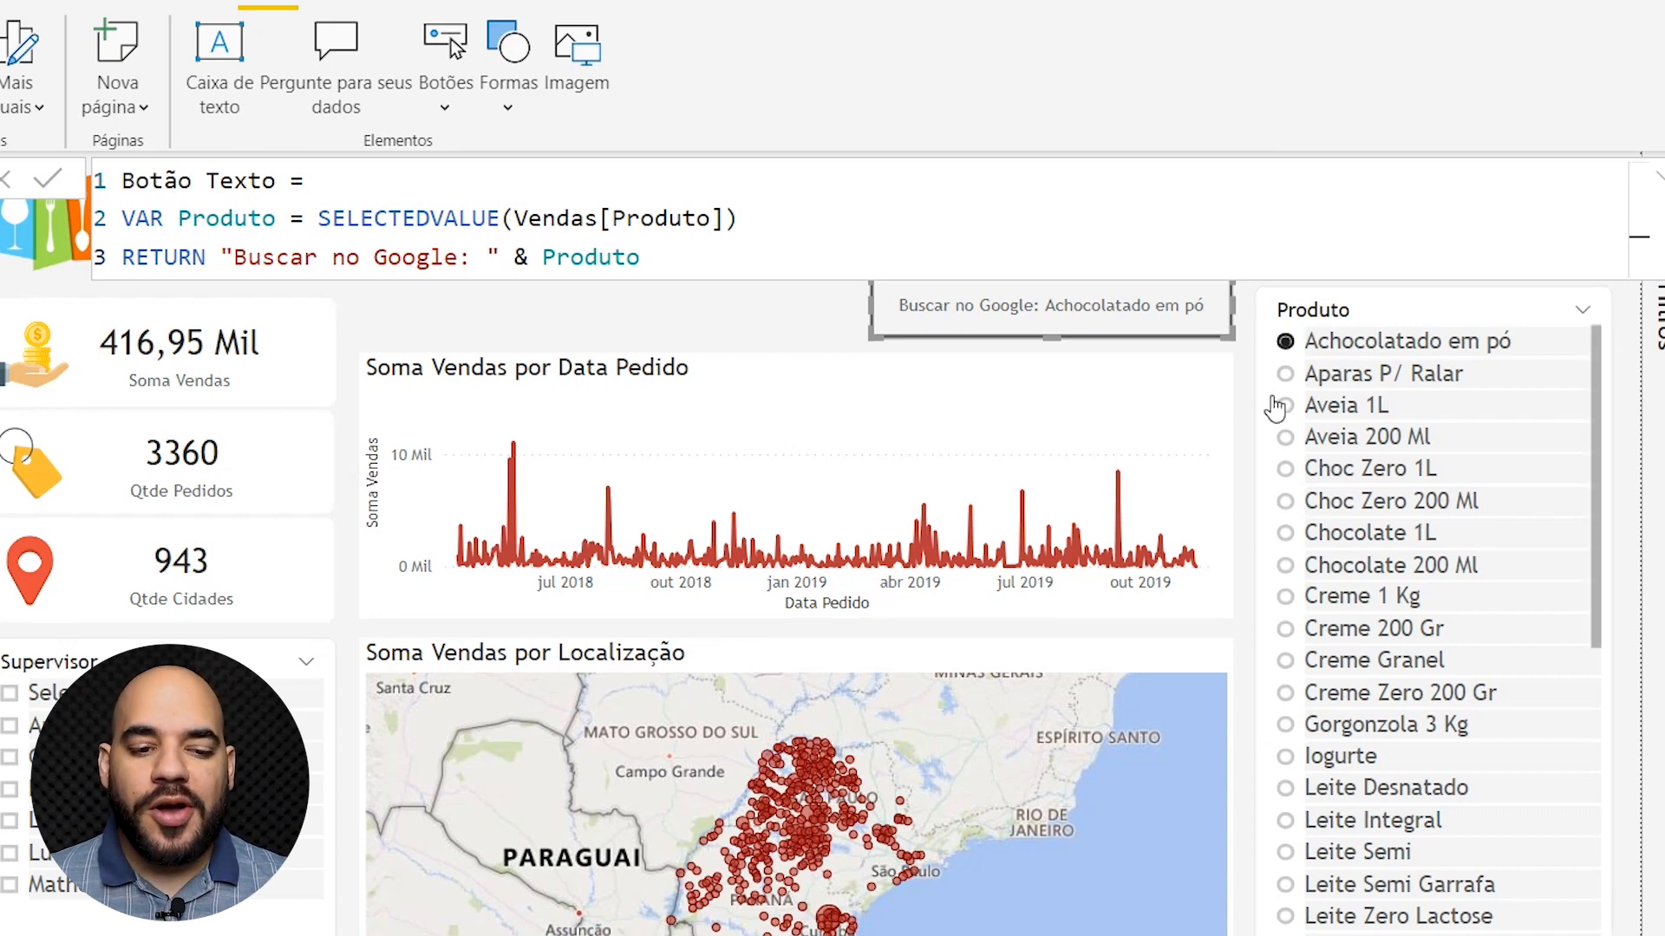
# Step: Filter the report to the product Aparas P/ Ralar and base the button's Dica de Ferramenta on the Botão Link measure
pyautogui.click(1340, 386)
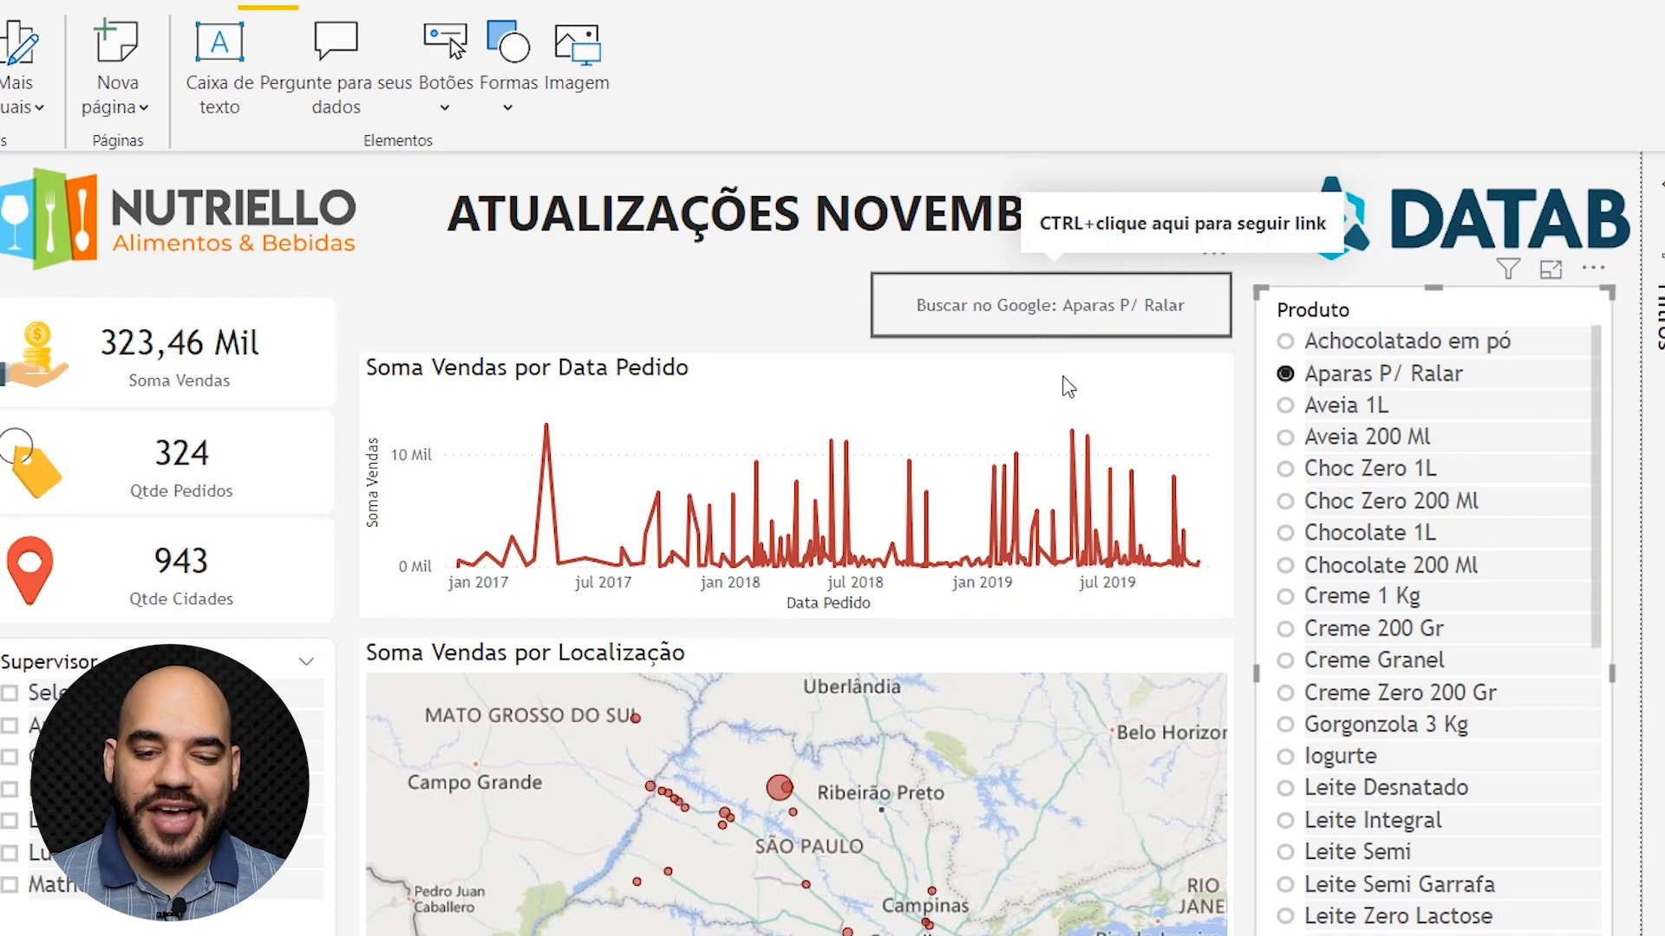
pyautogui.click(1124, 324)
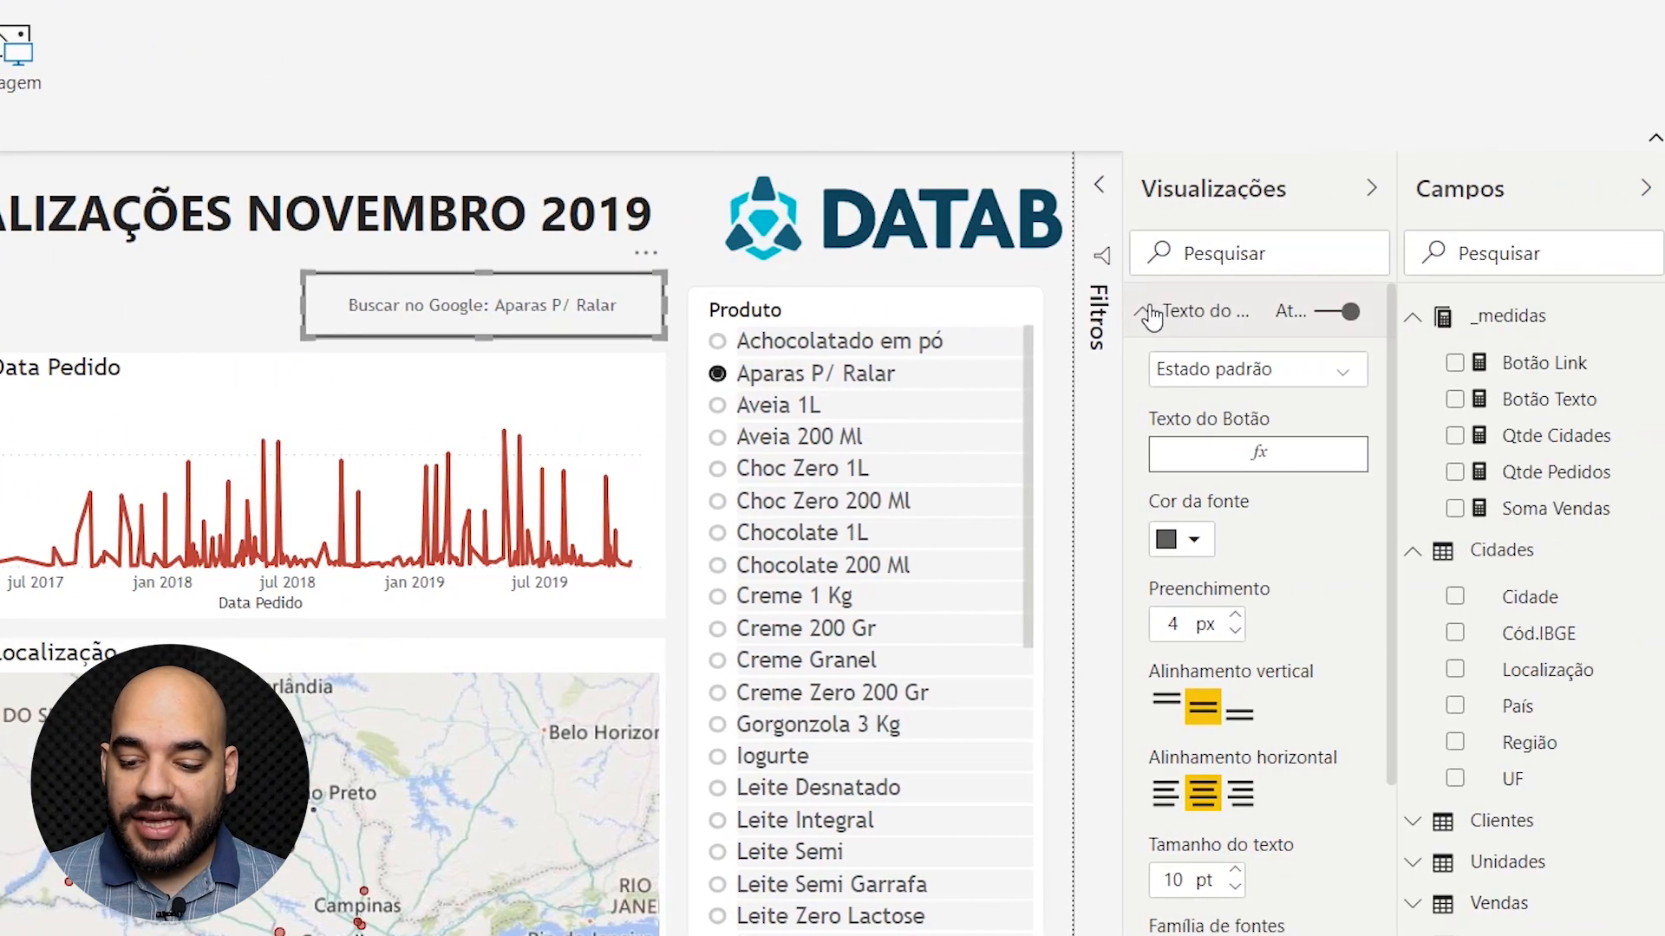
pyautogui.click(1151, 313)
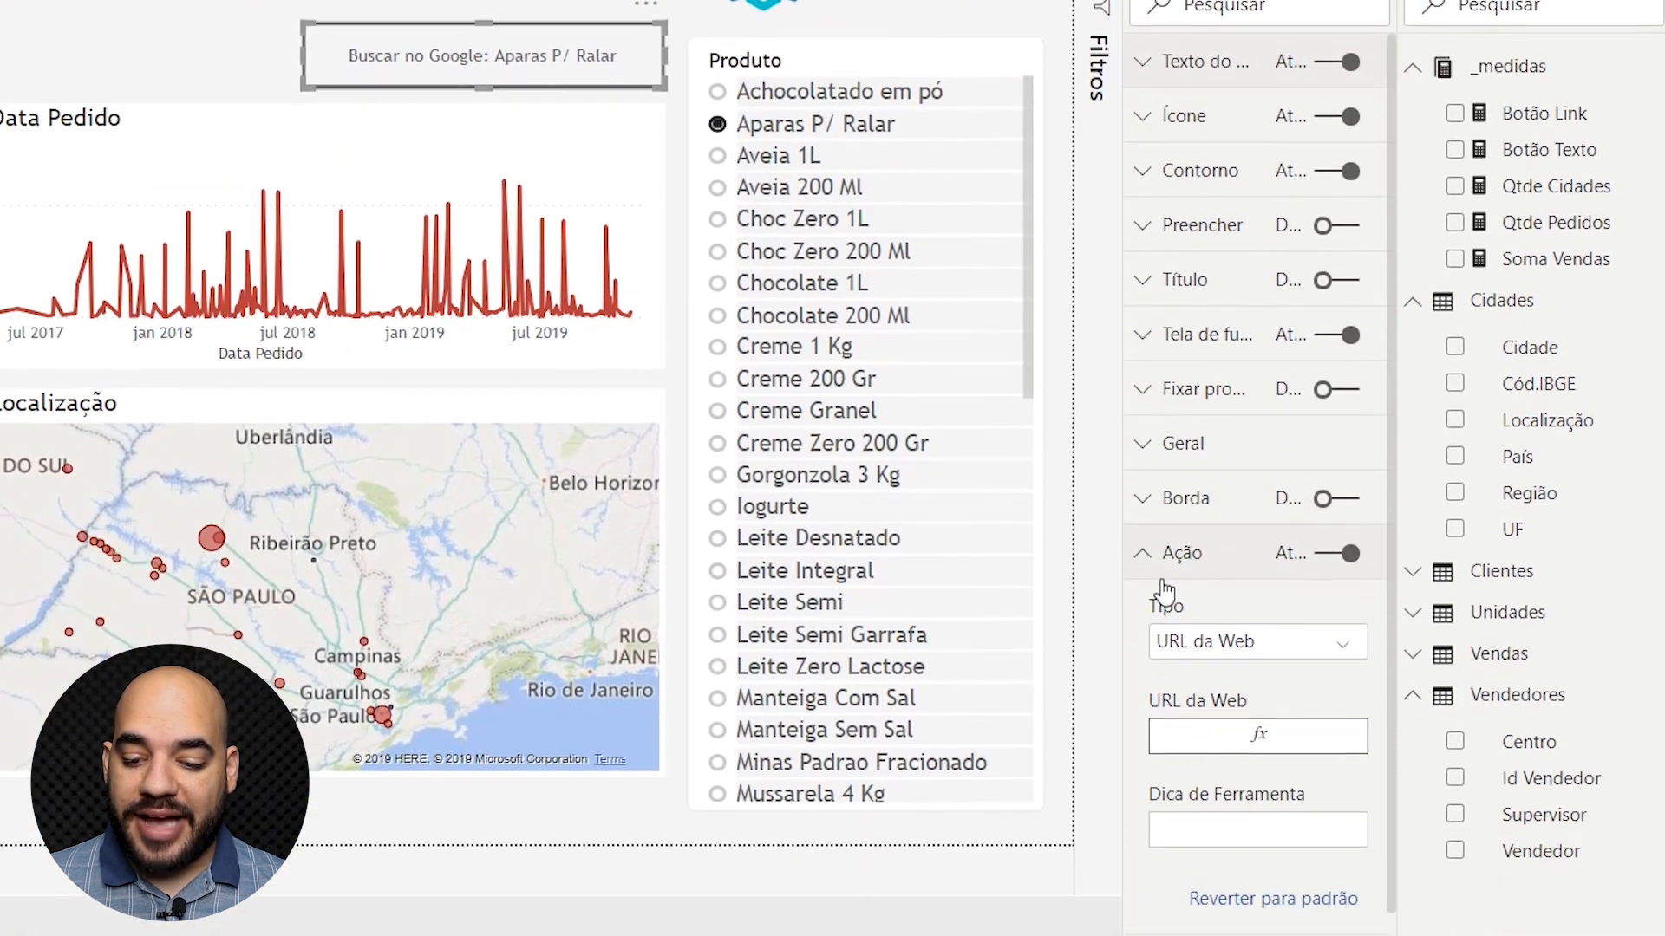
pyautogui.scroll(-1, 1240, 767)
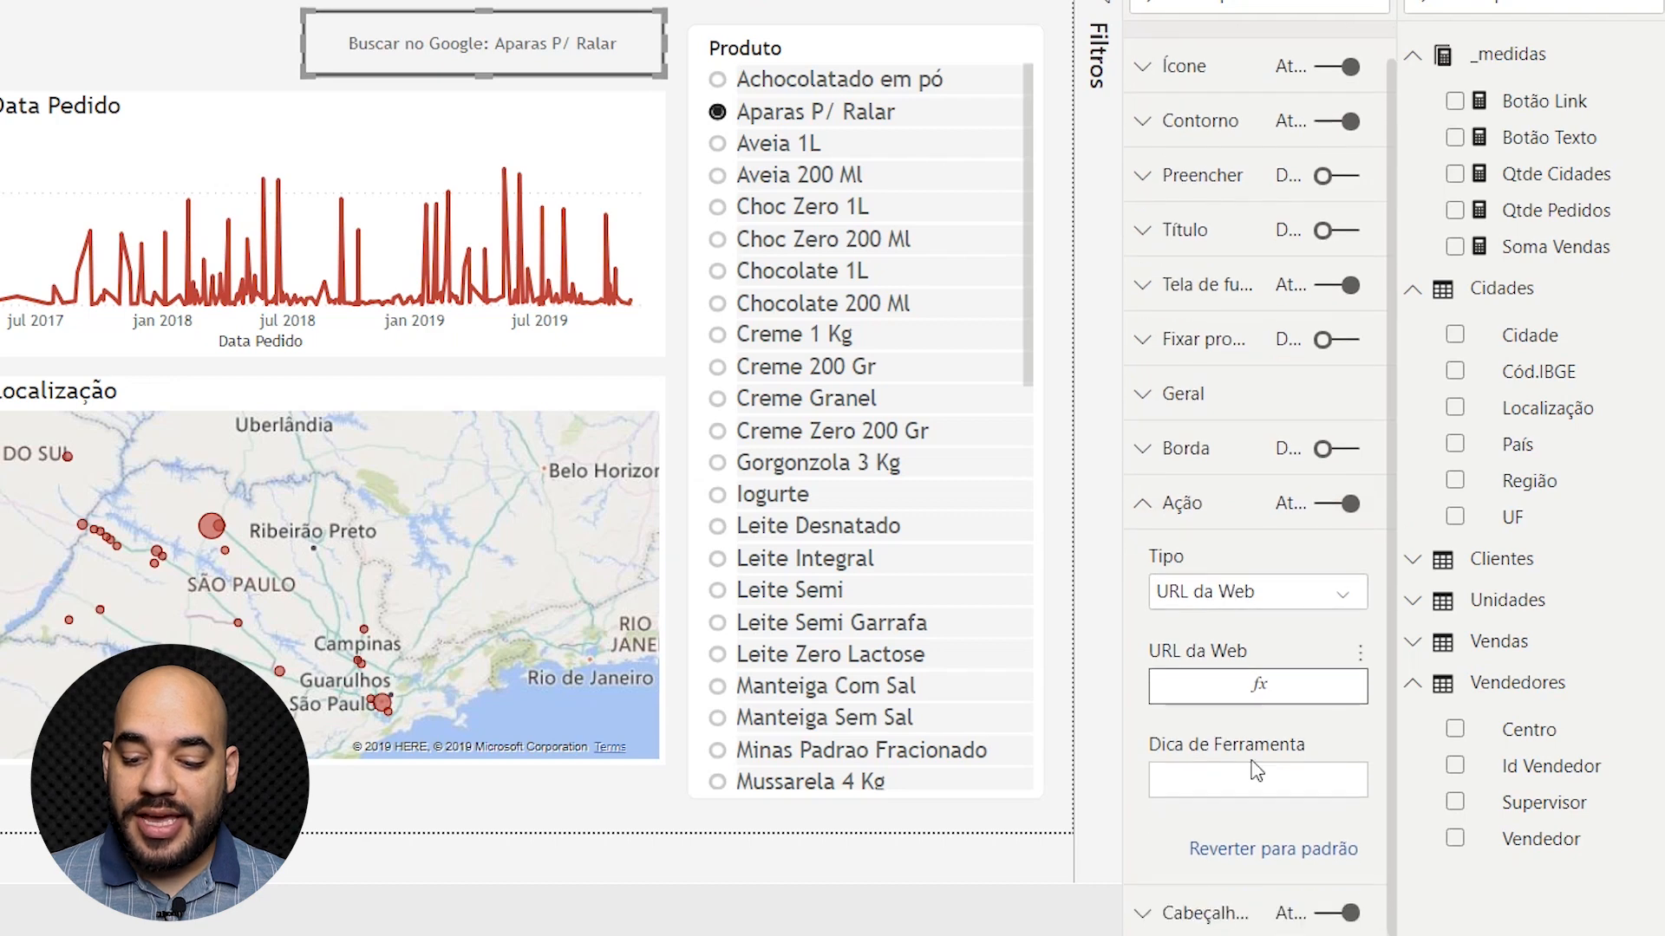
pyautogui.click(1365, 749)
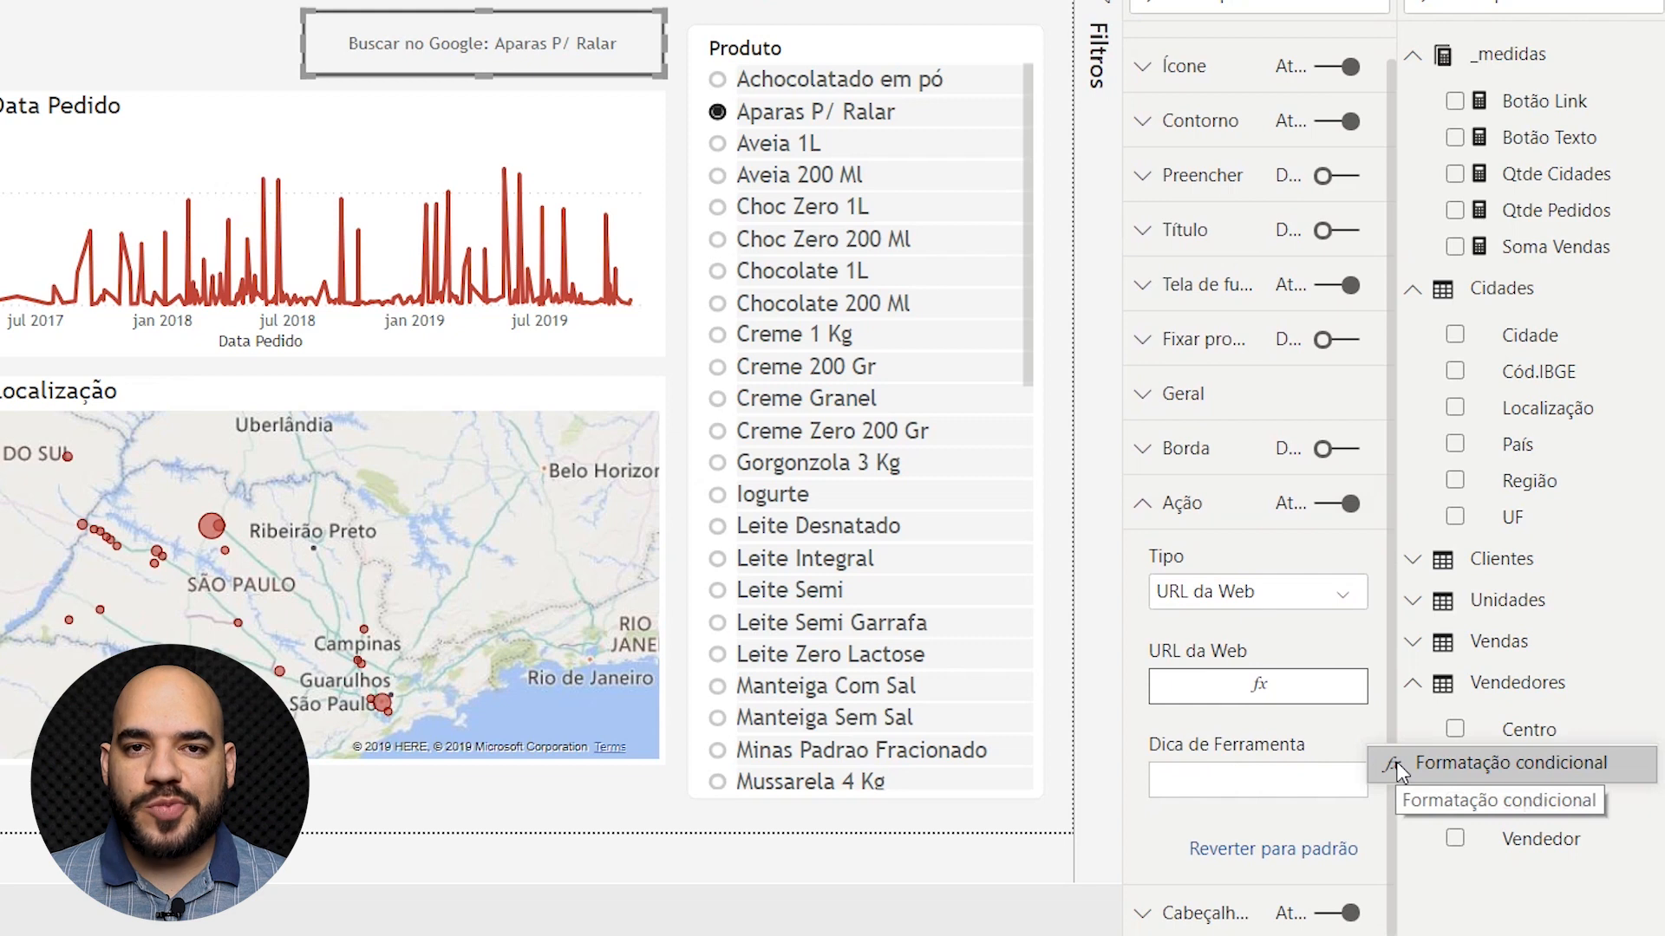
pyautogui.click(1396, 765)
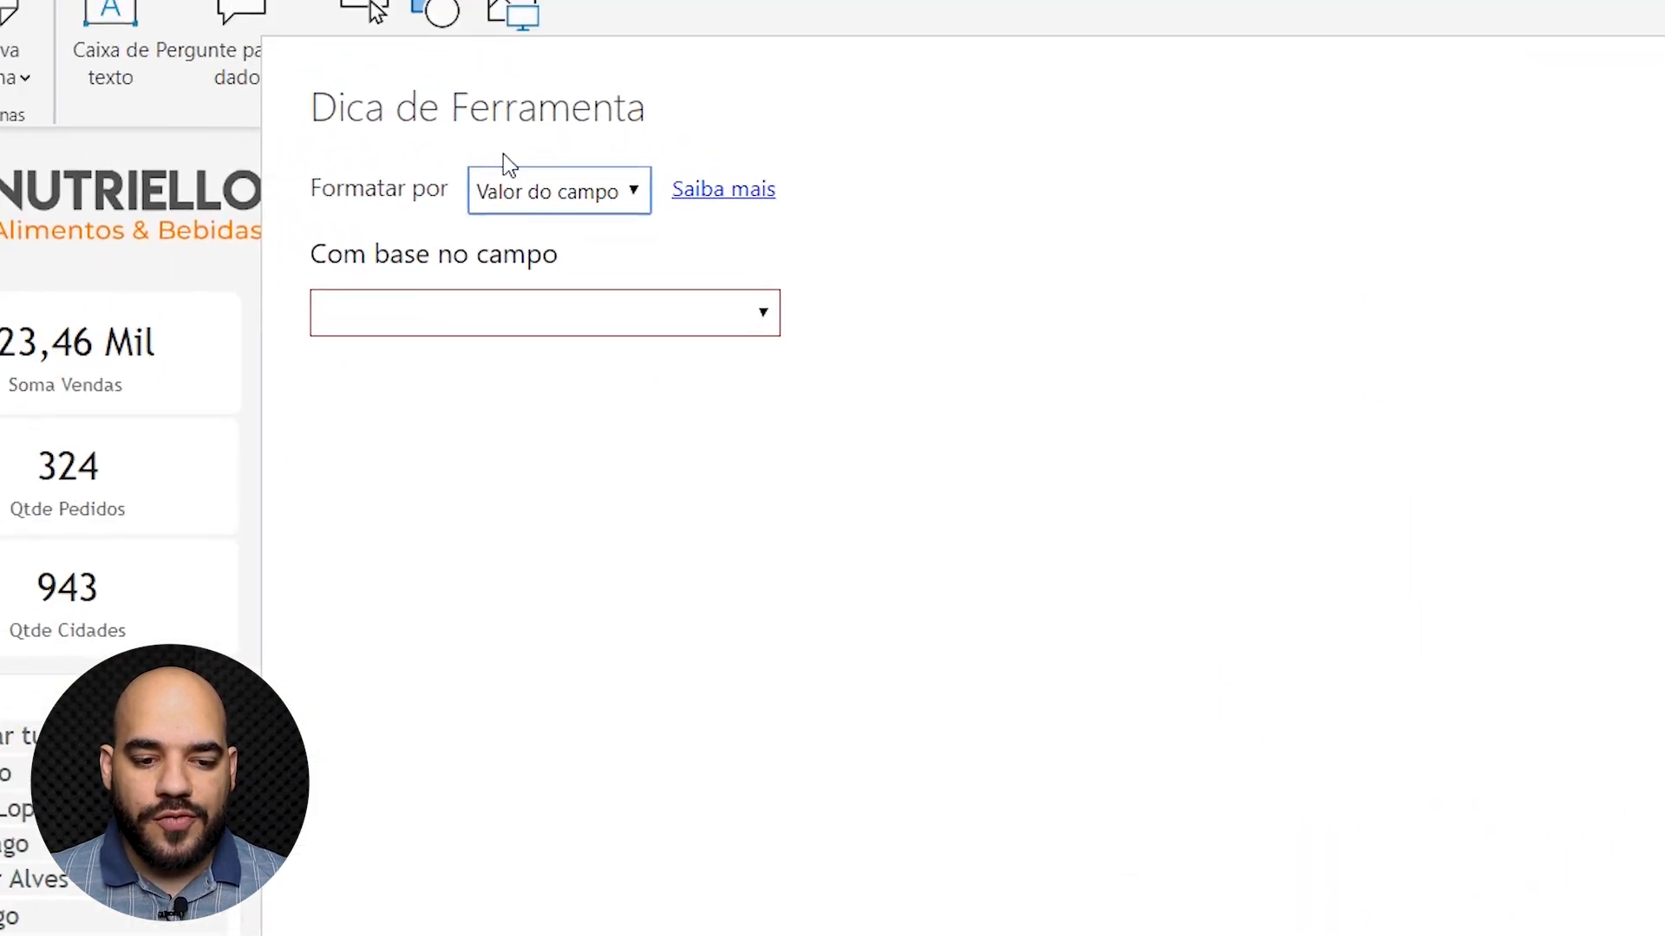
pyautogui.click(572, 371)
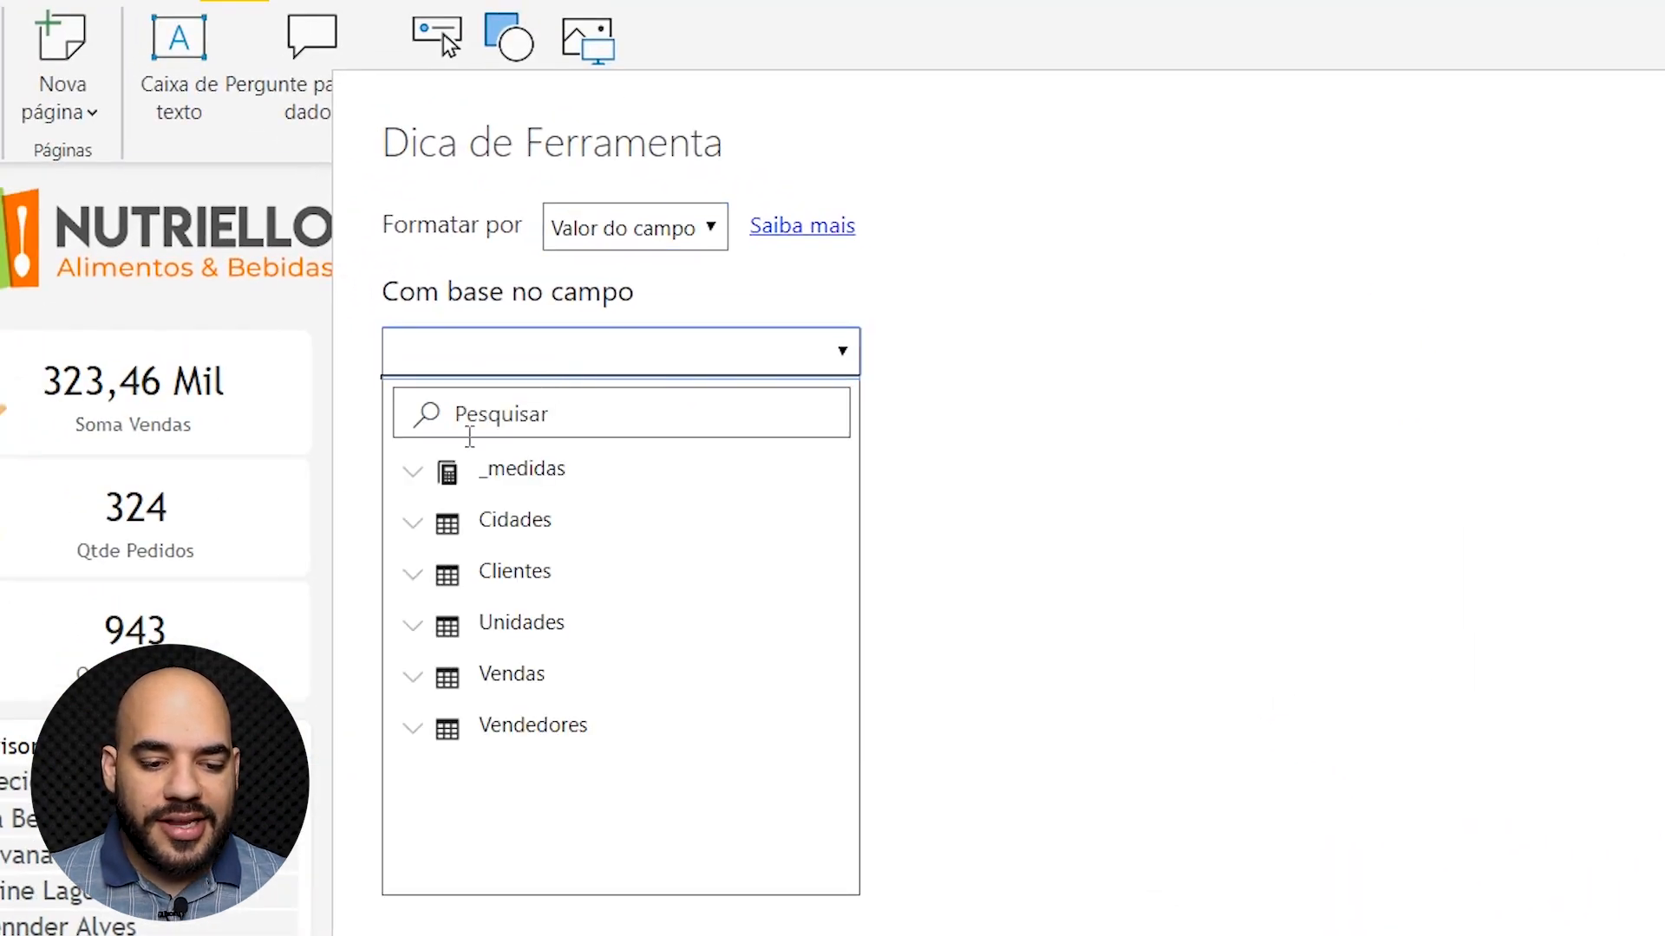
pyautogui.click(417, 476)
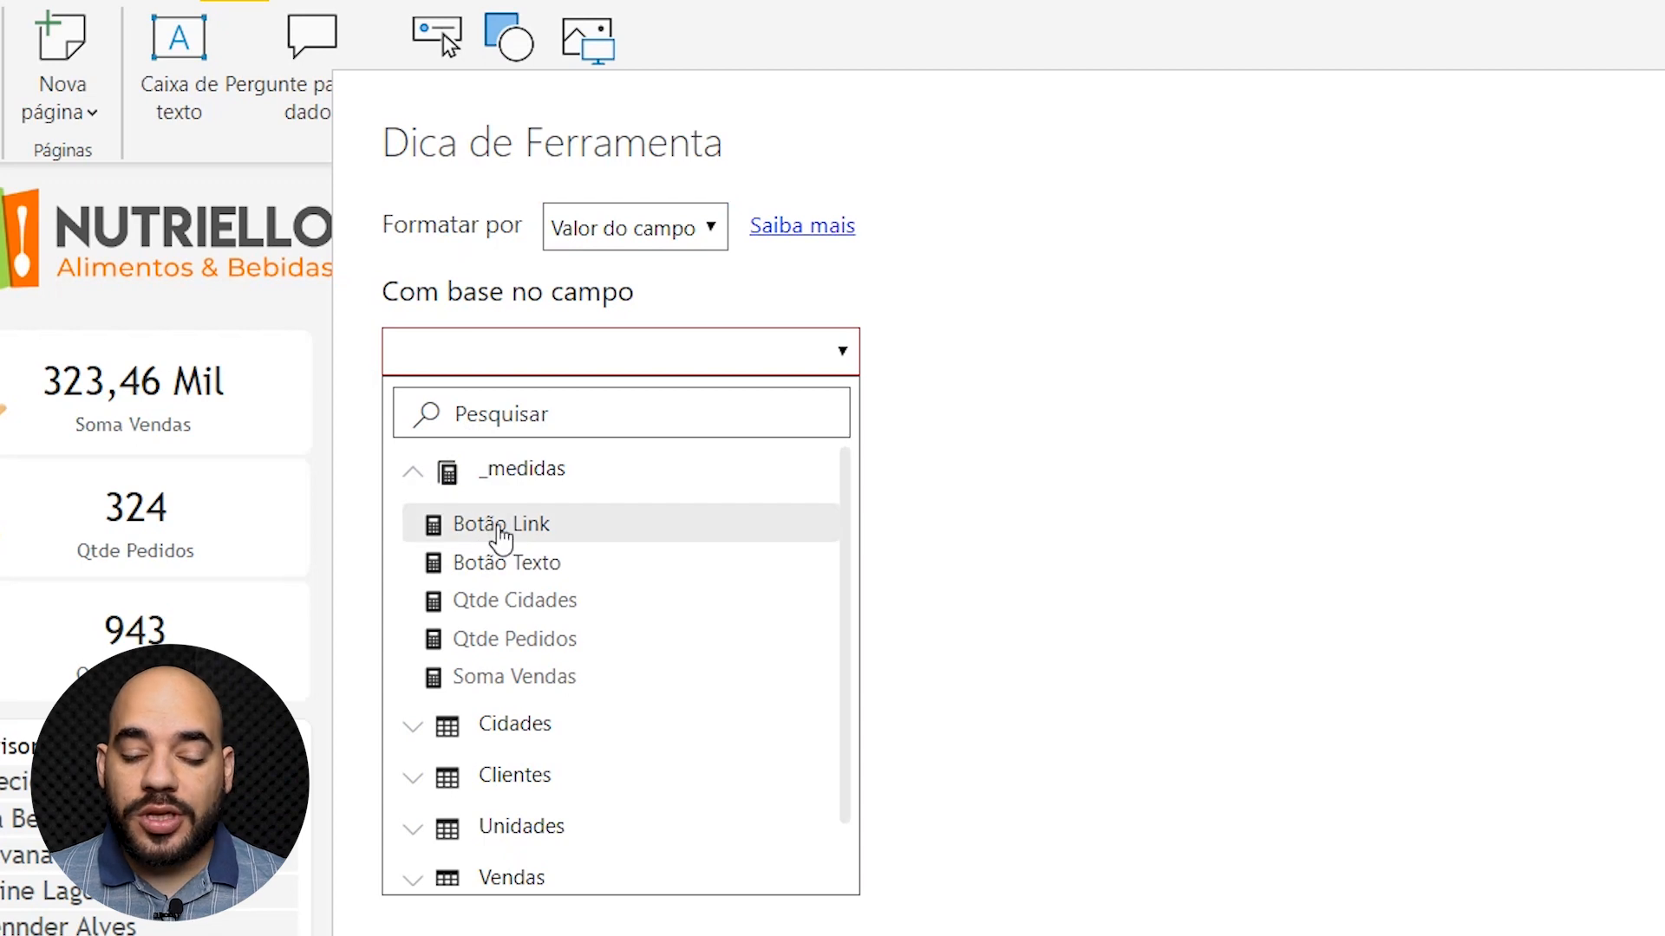
pyautogui.click(468, 529)
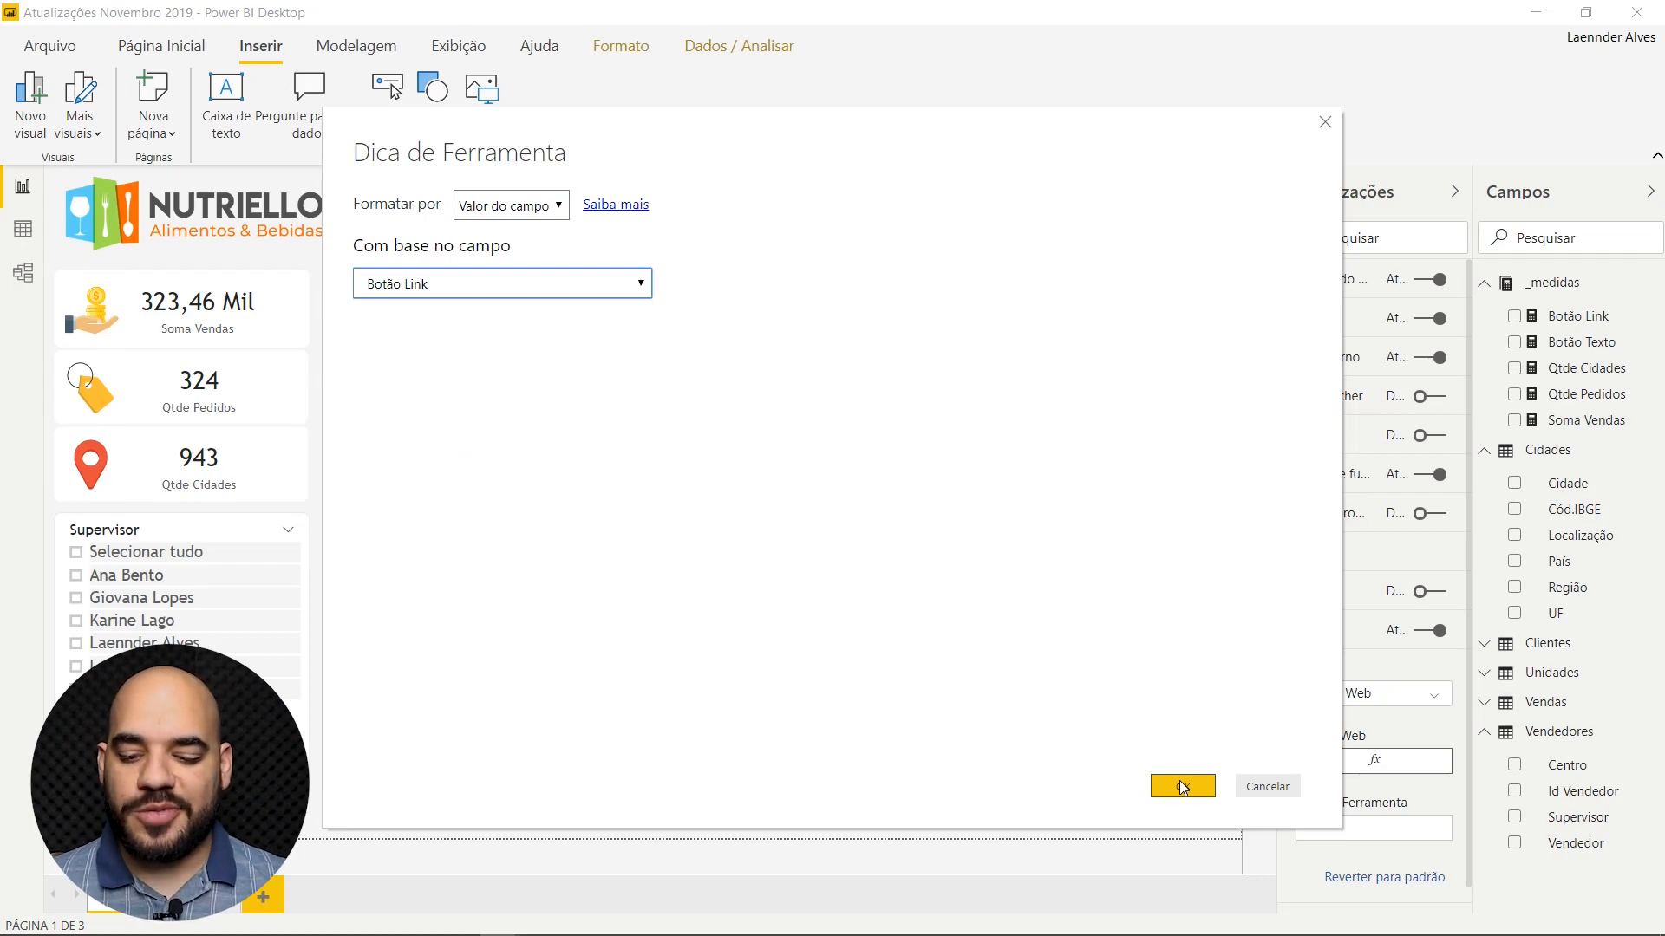
pyautogui.click(1182, 786)
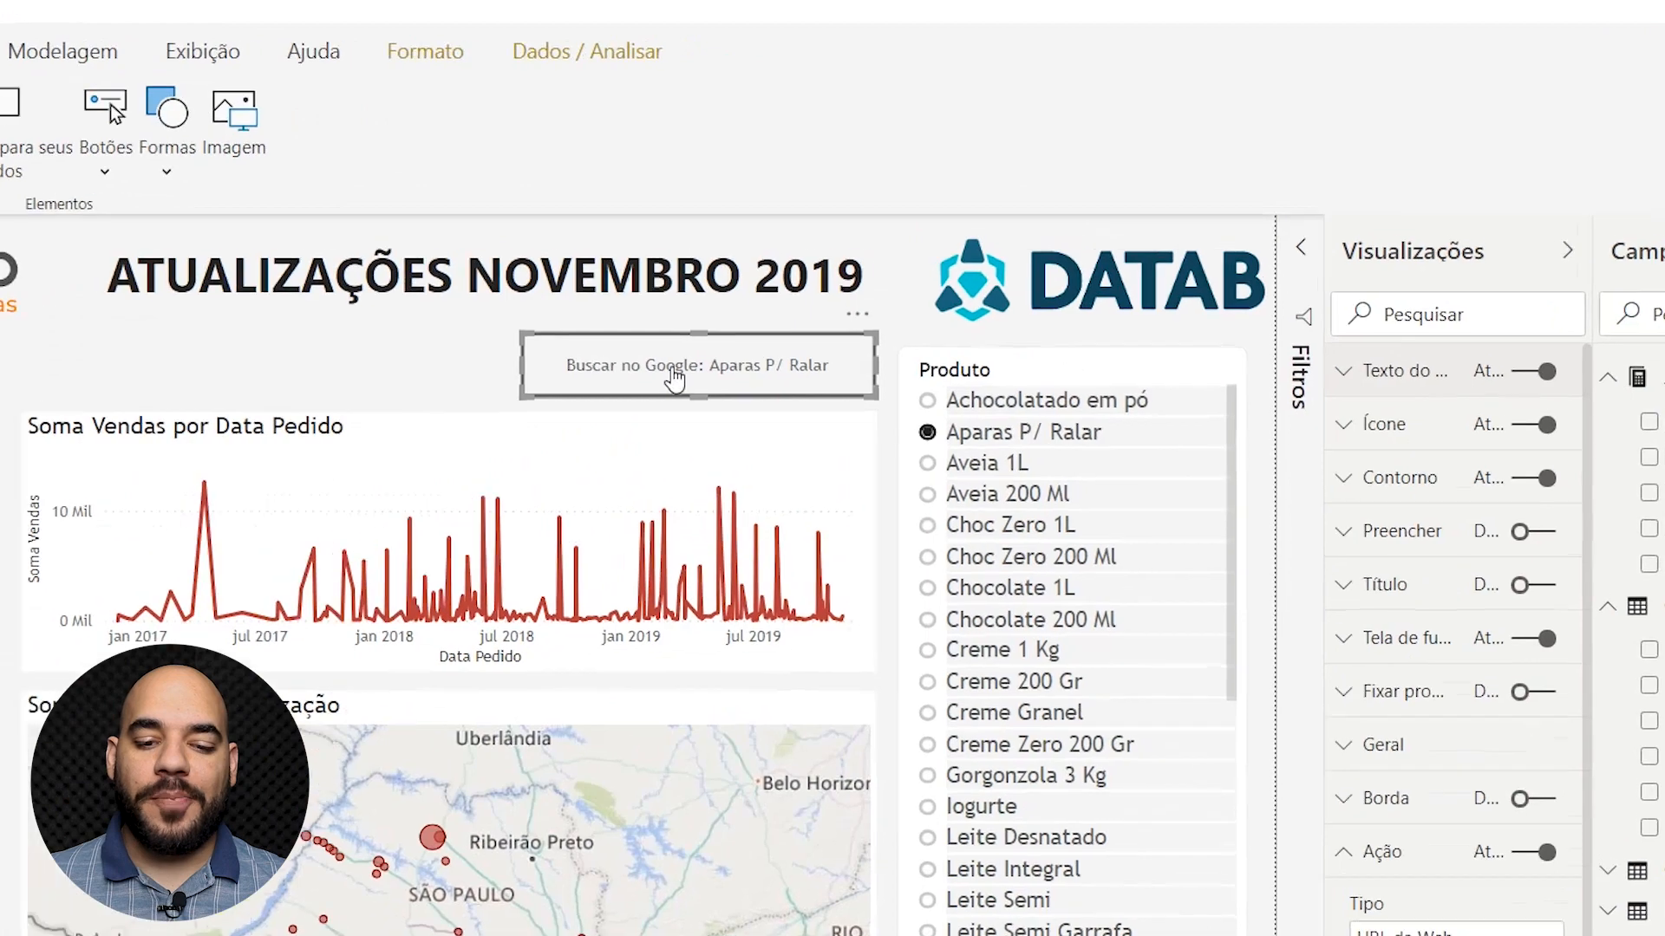
# Step: Check the button's tooltip and follow its link to the Google search in the browser, then minimize the browser
pyautogui.moveTo(675, 379)
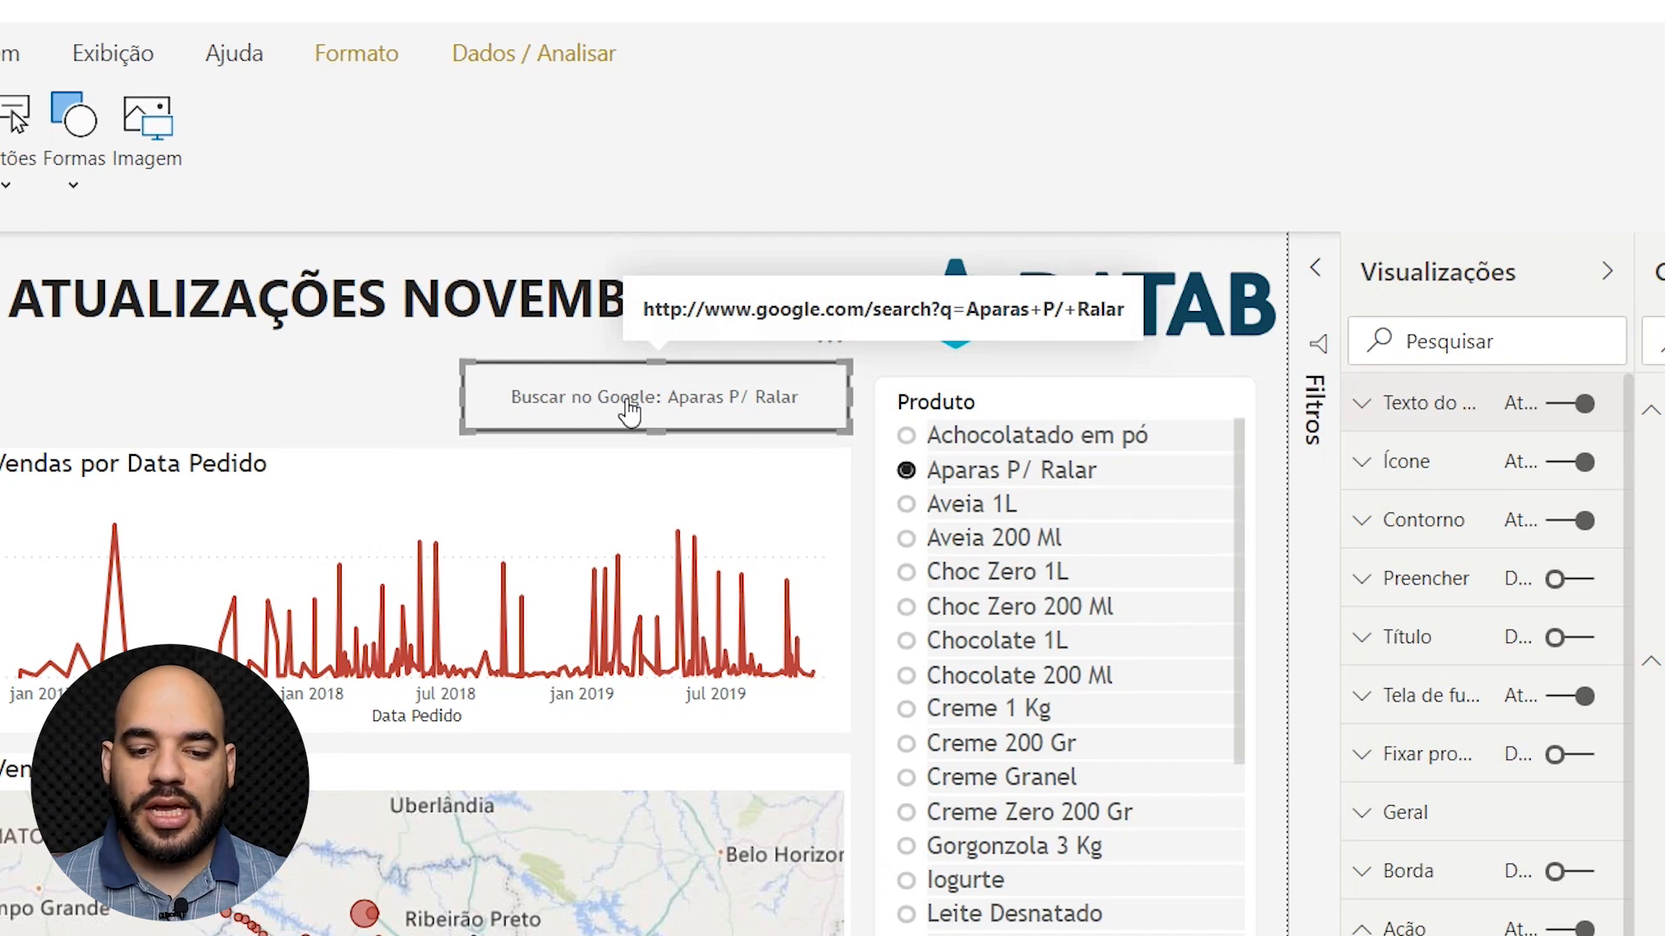
pyautogui.keyDown('ctrl'); pyautogui.click(629, 399); pyautogui.keyUp('ctrl')
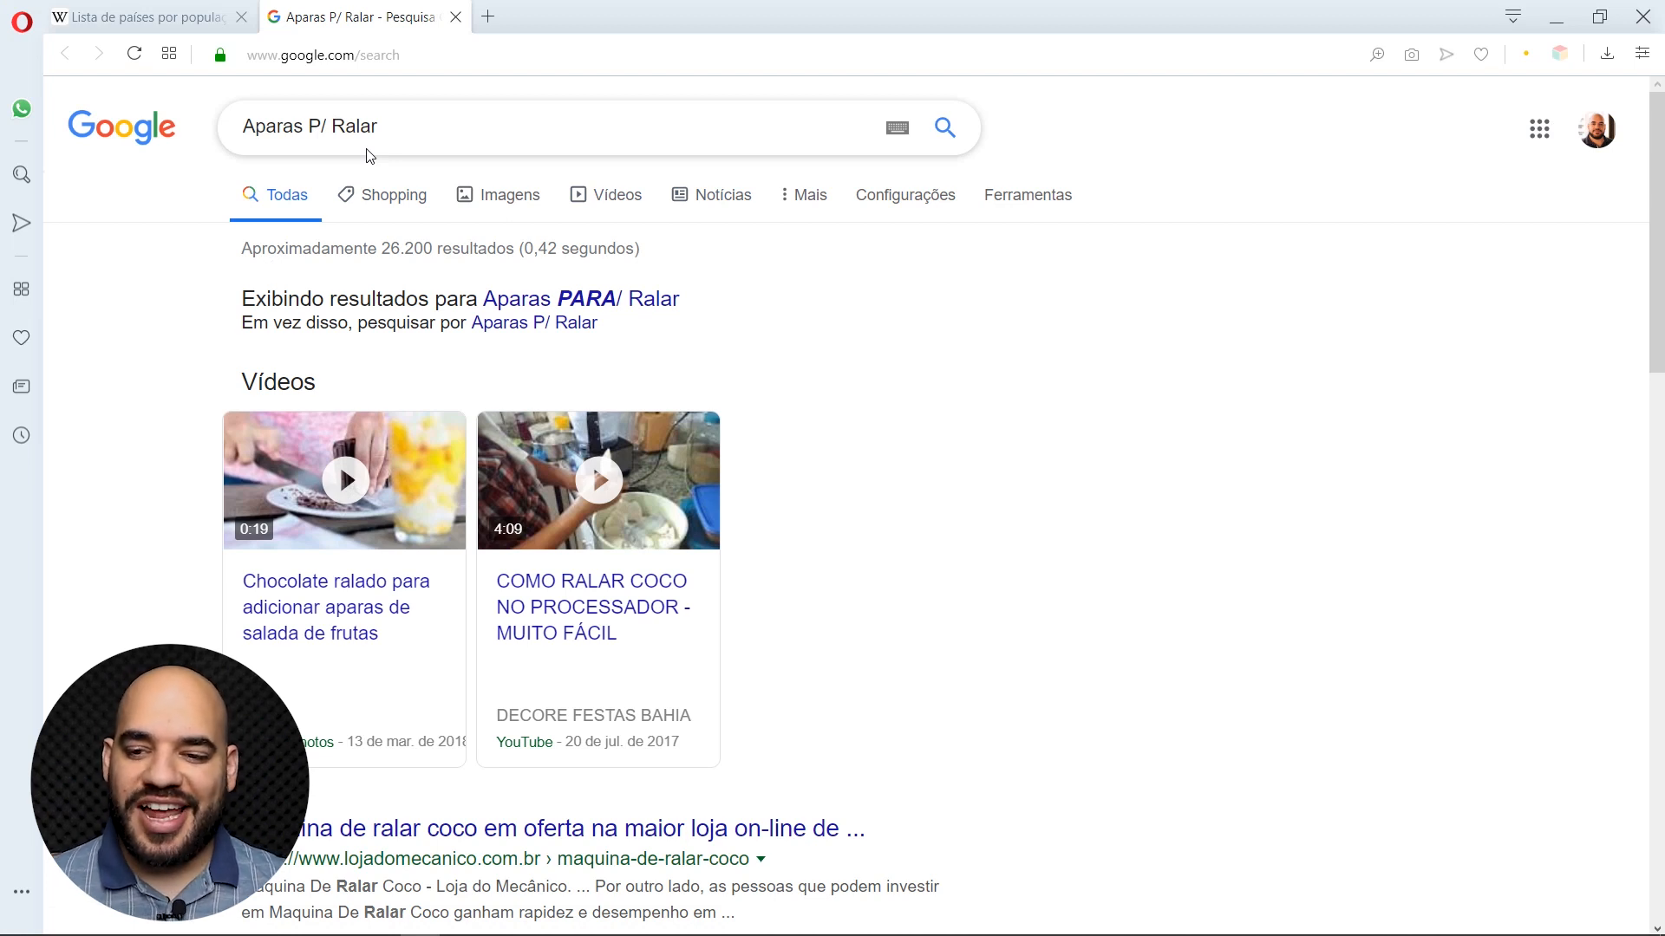
pyautogui.click(1557, 19)
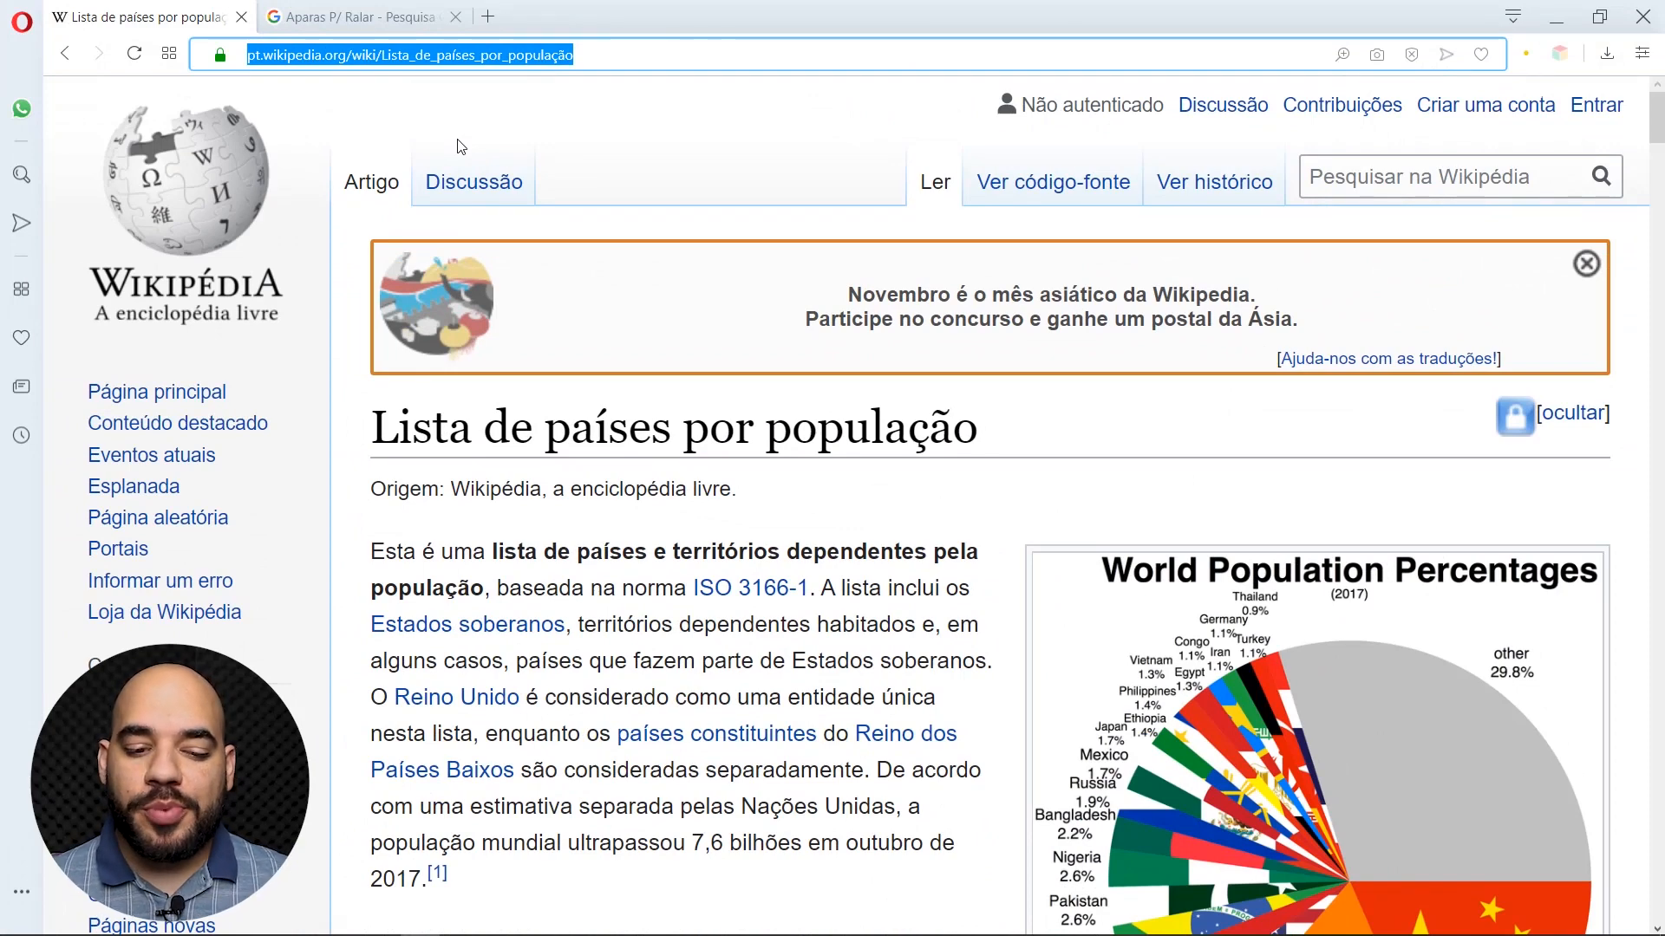
pyautogui.scroll(-10, 477, 276)
pyautogui.scroll(-3, 477, 275)
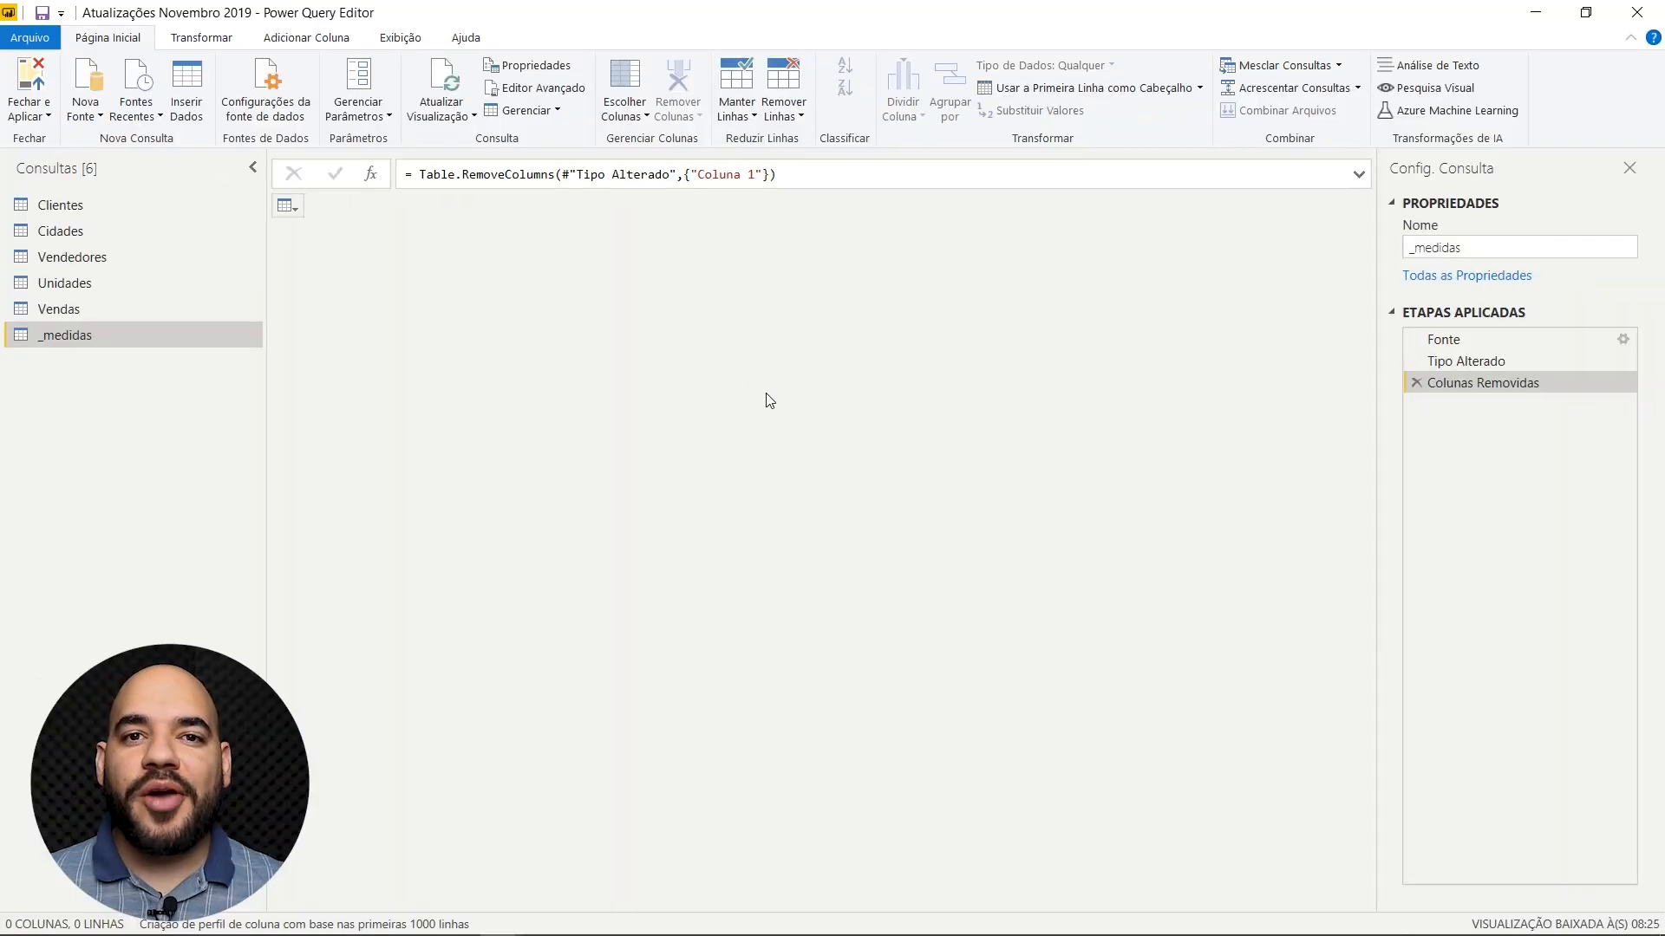
pyautogui.click(99, 116)
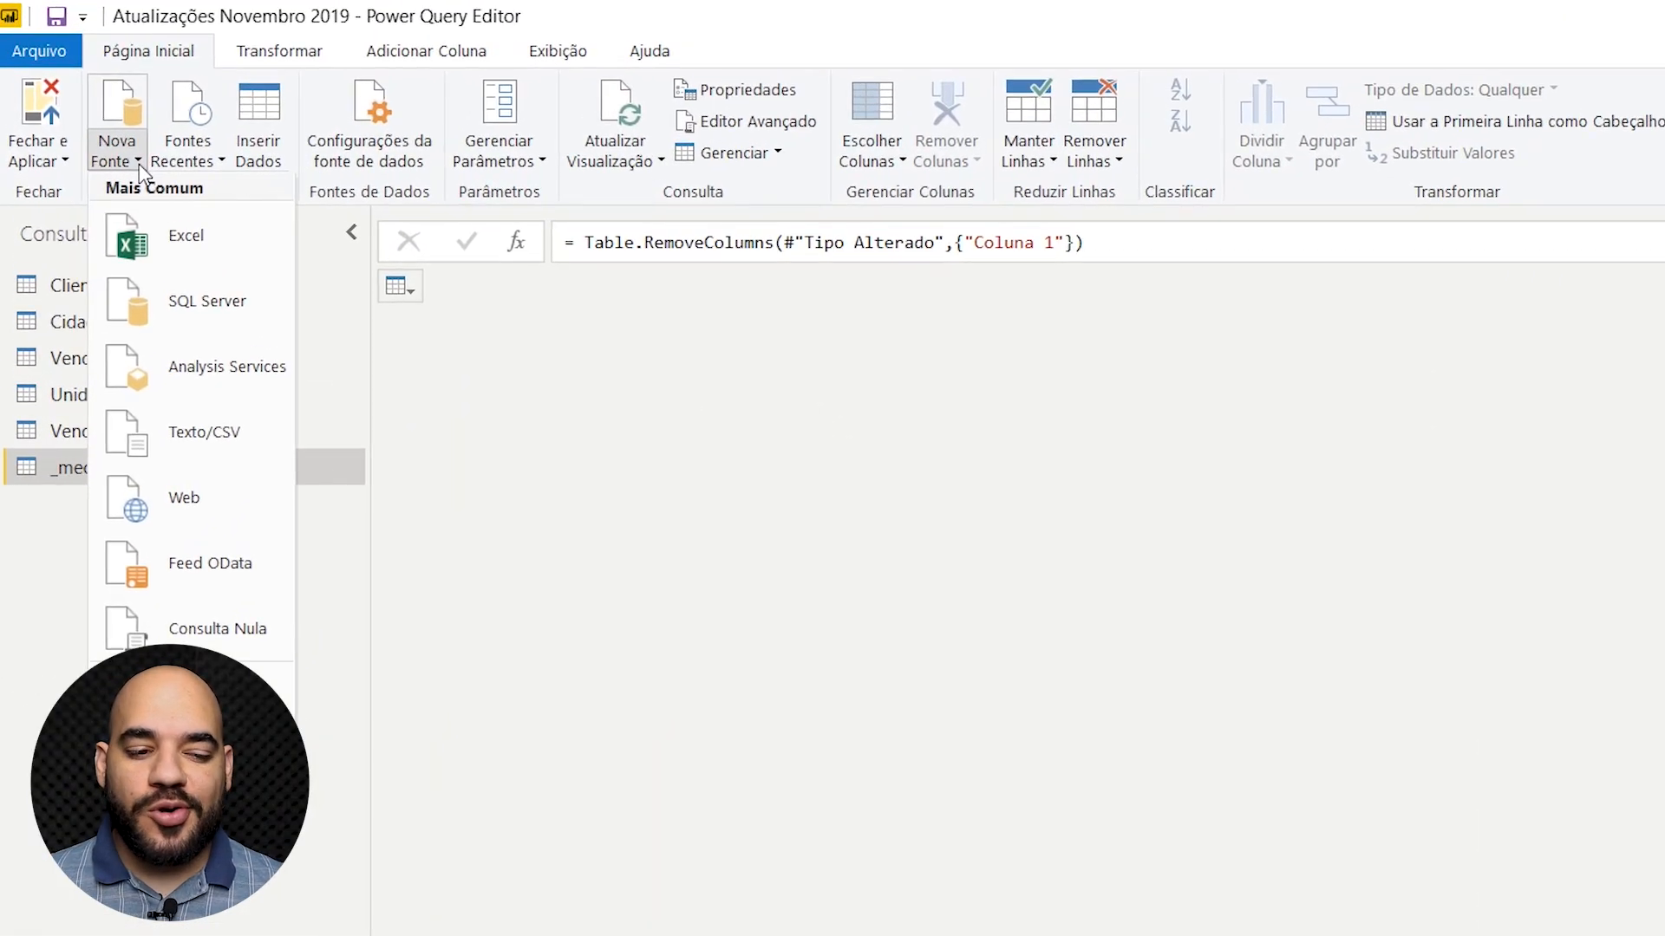
pyautogui.click(182, 497)
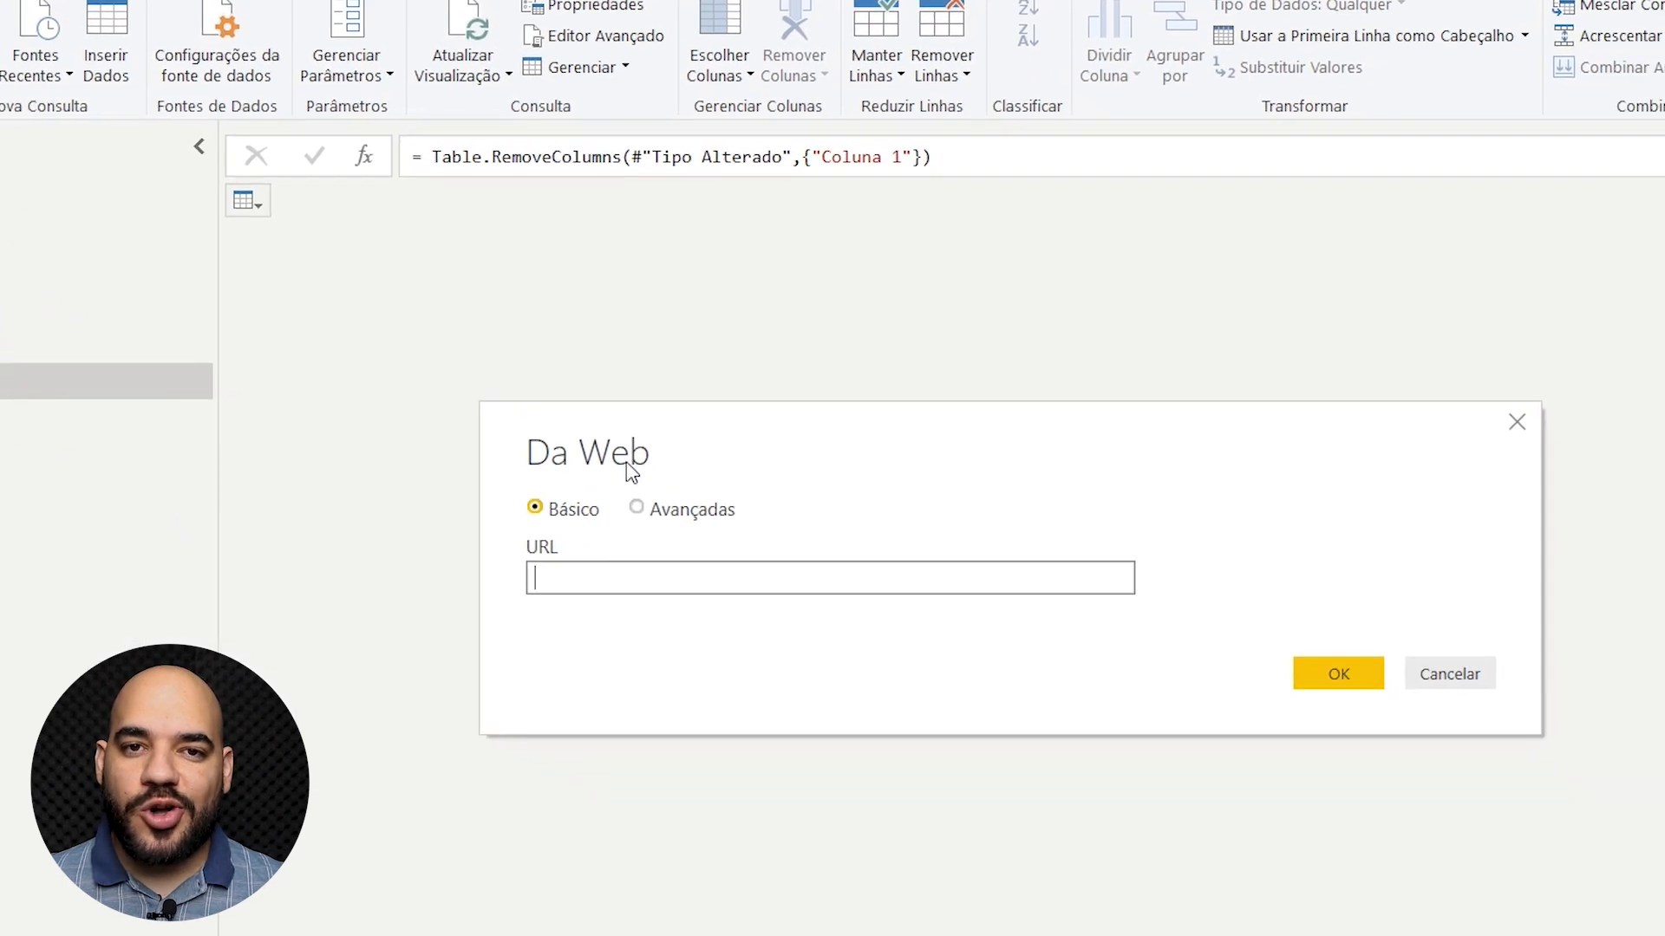
pyautogui.write('https://pt.wikipedia.org/wiki/Lista_de_países_por_população')
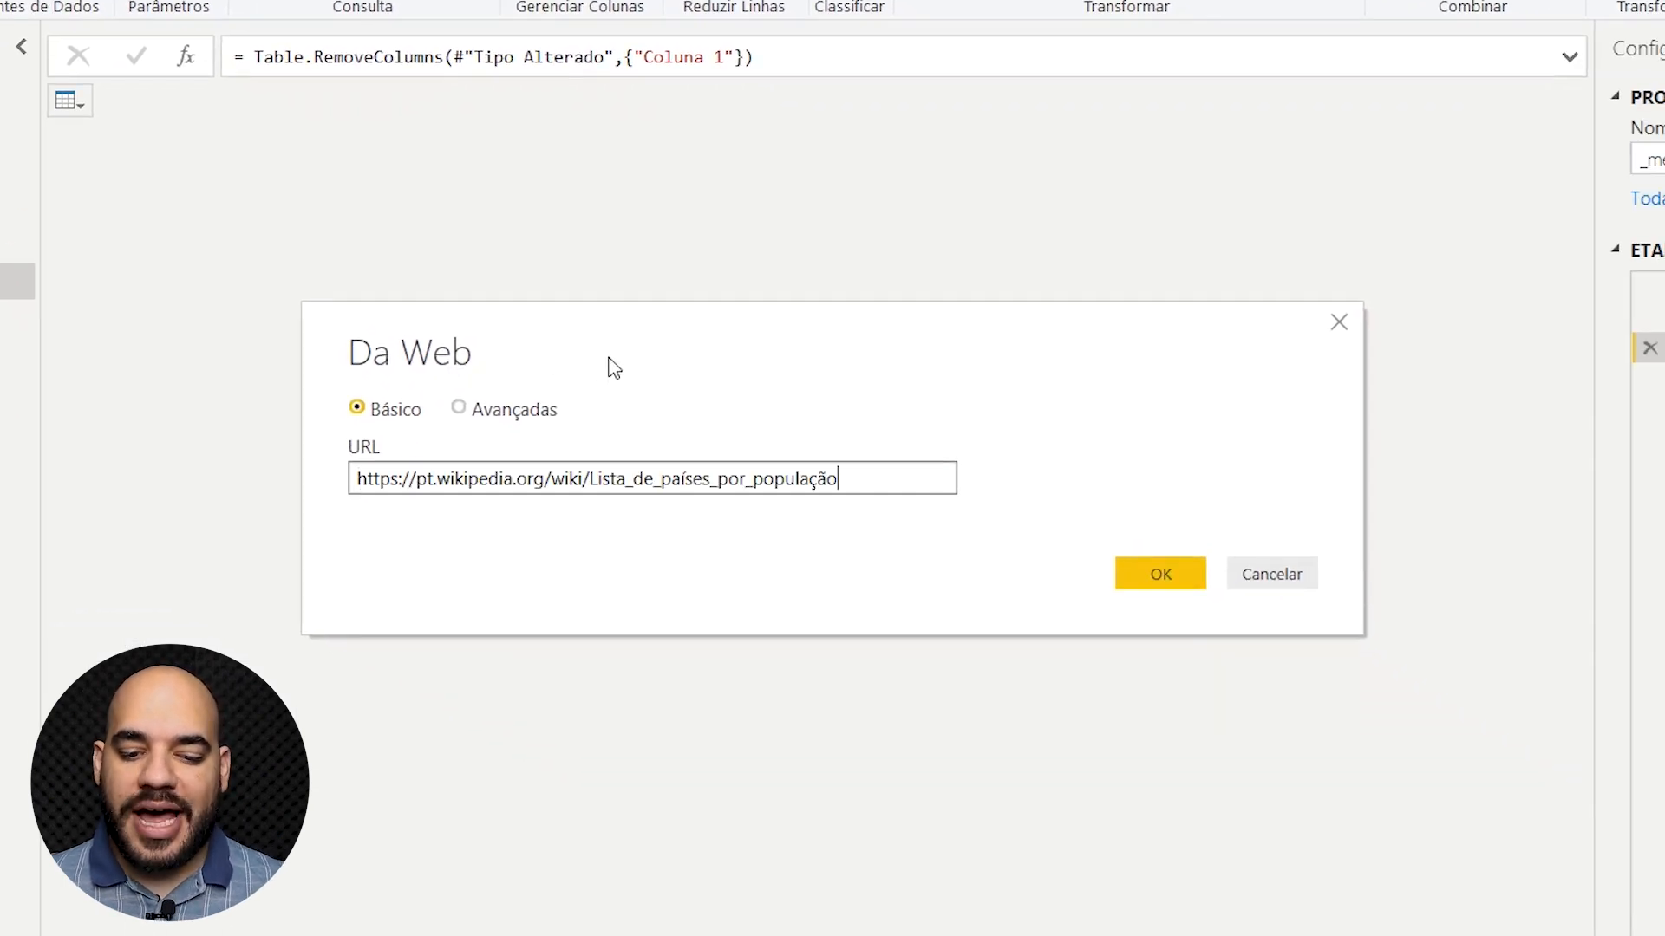
pyautogui.click(1137, 562)
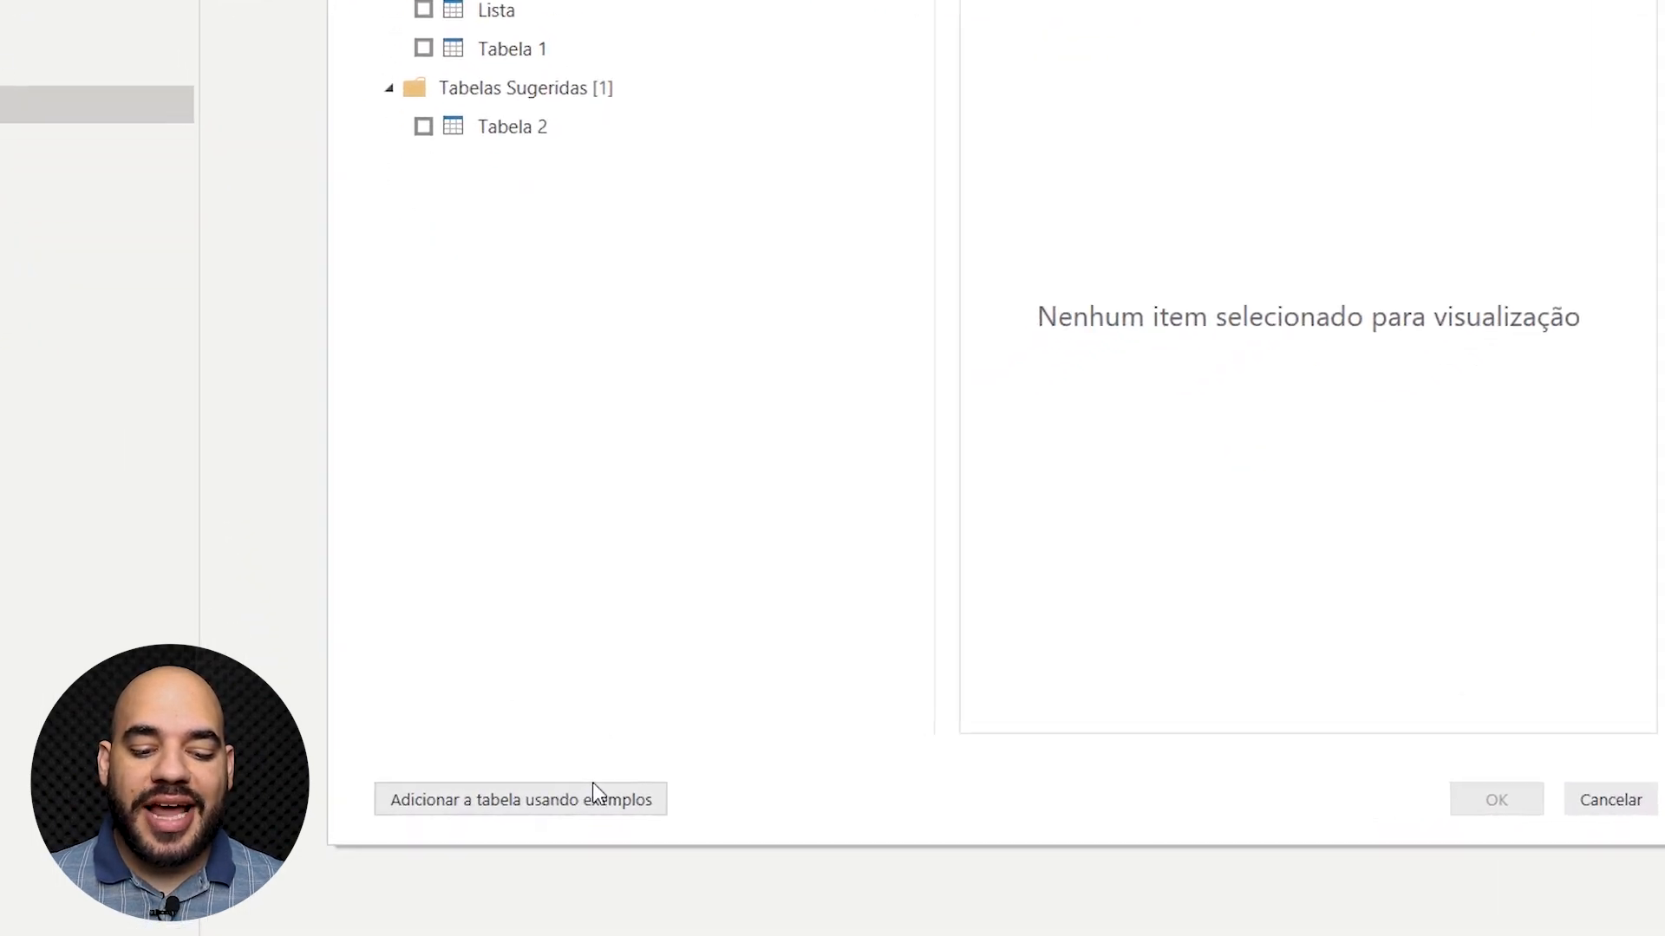
# Step: Start adding a table using examples from the Wikipedia page and name its first column País
pyautogui.click(613, 789)
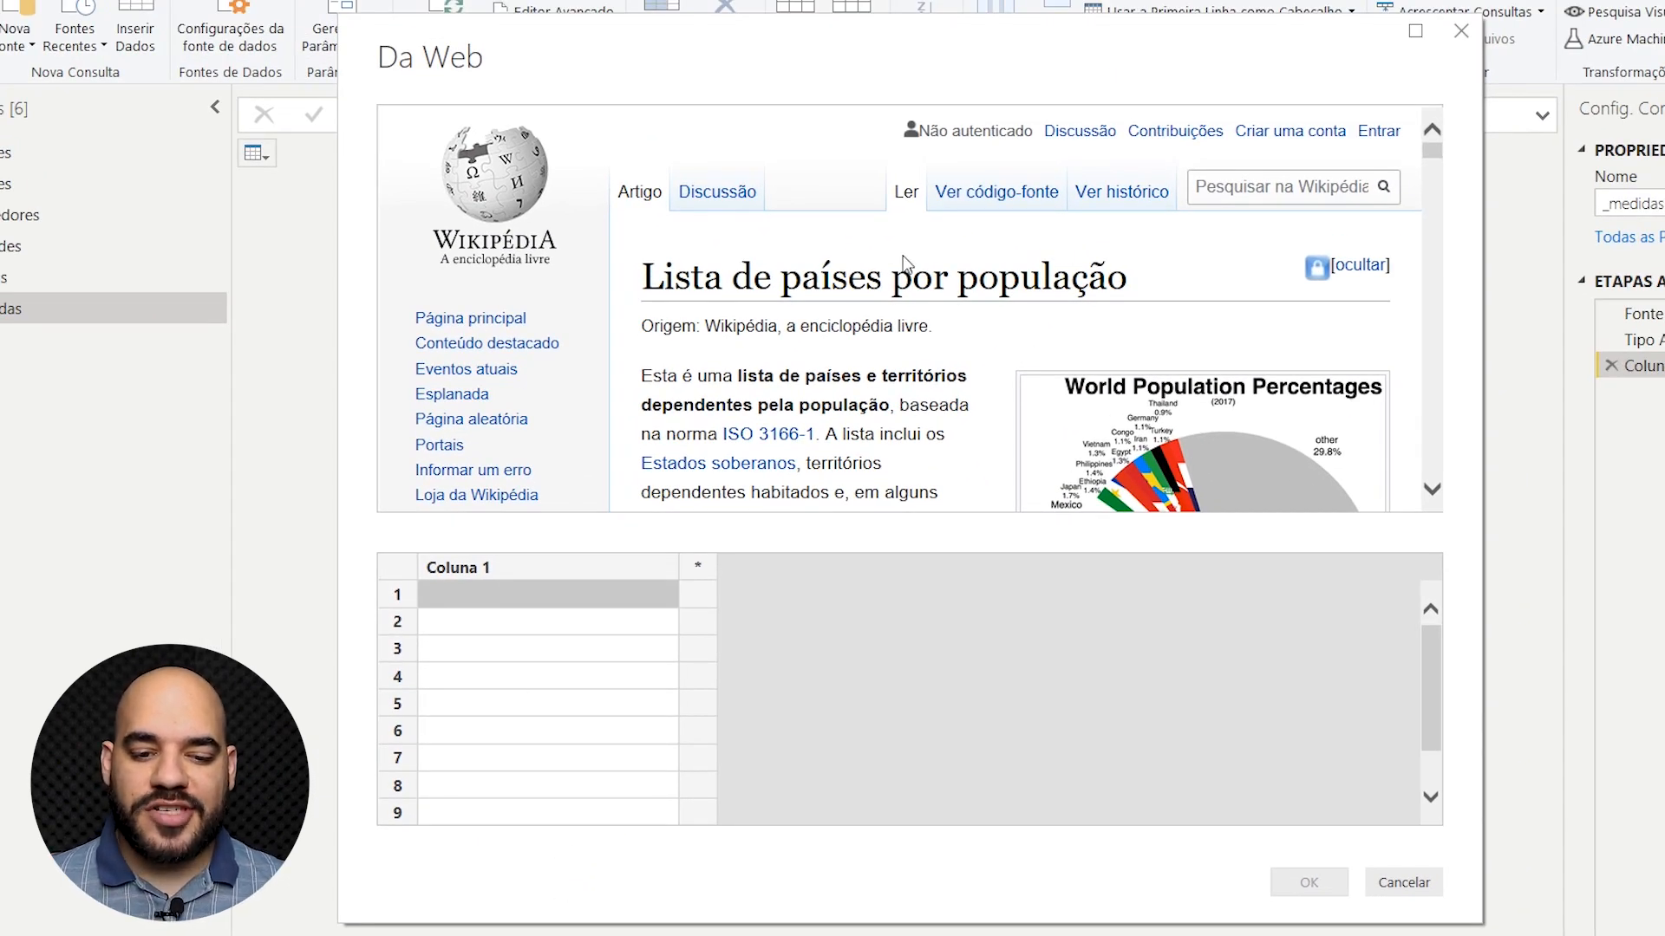
pyautogui.scroll(-5, 907, 263)
pyautogui.scroll(-8, 906, 263)
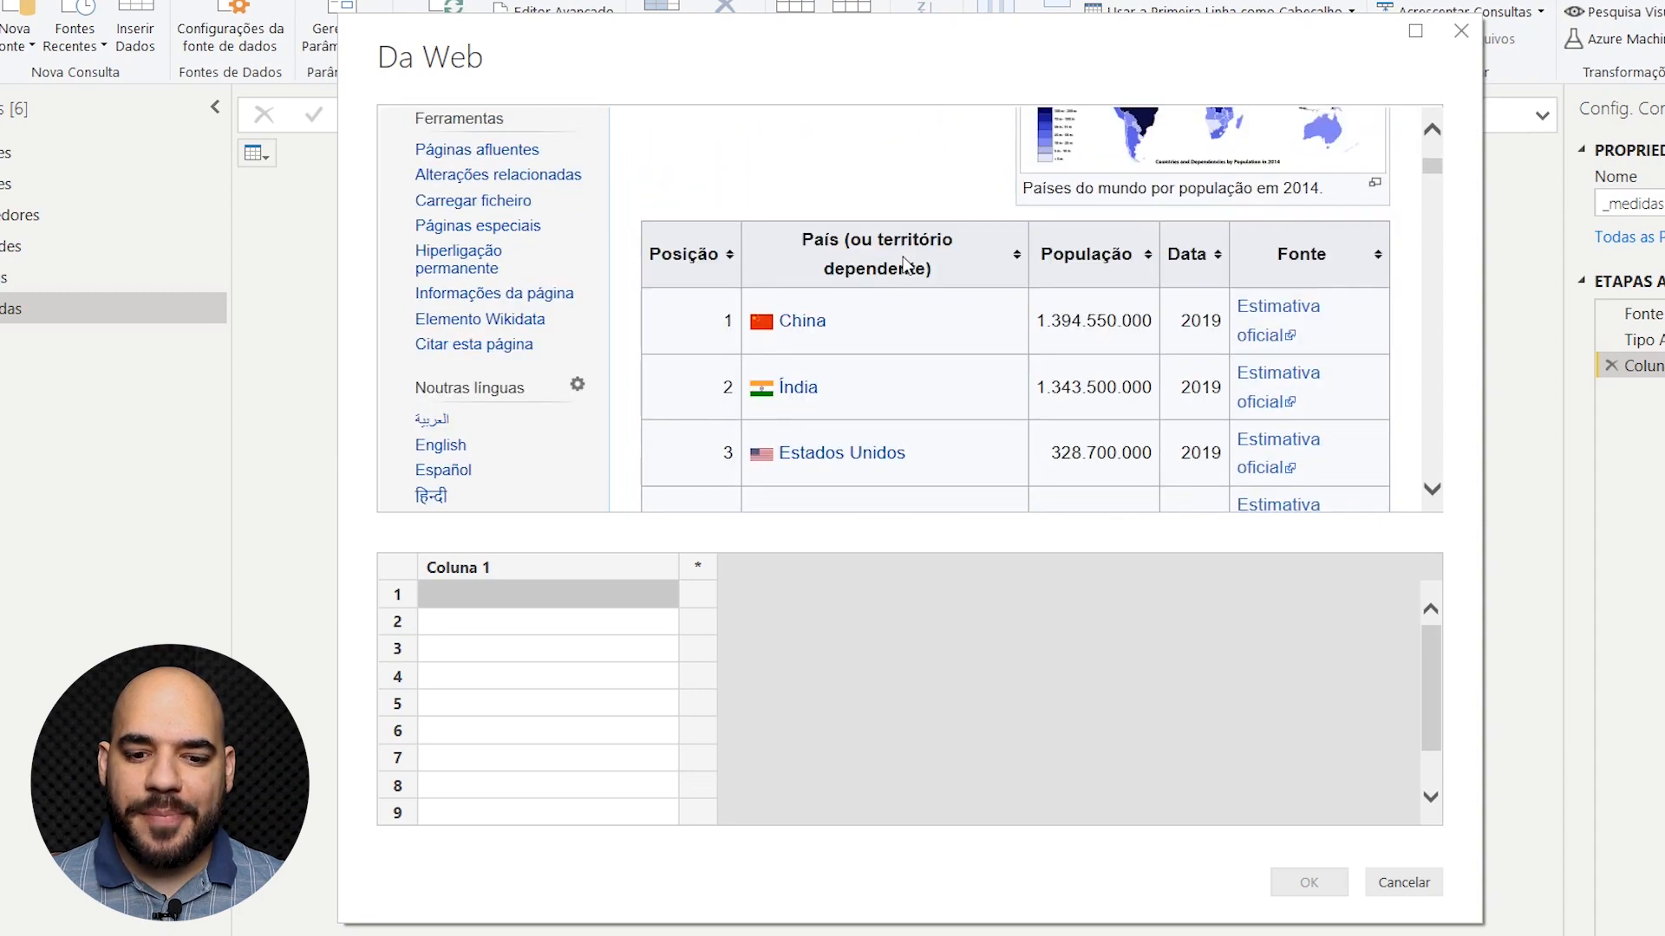
pyautogui.scroll(1, 906, 262)
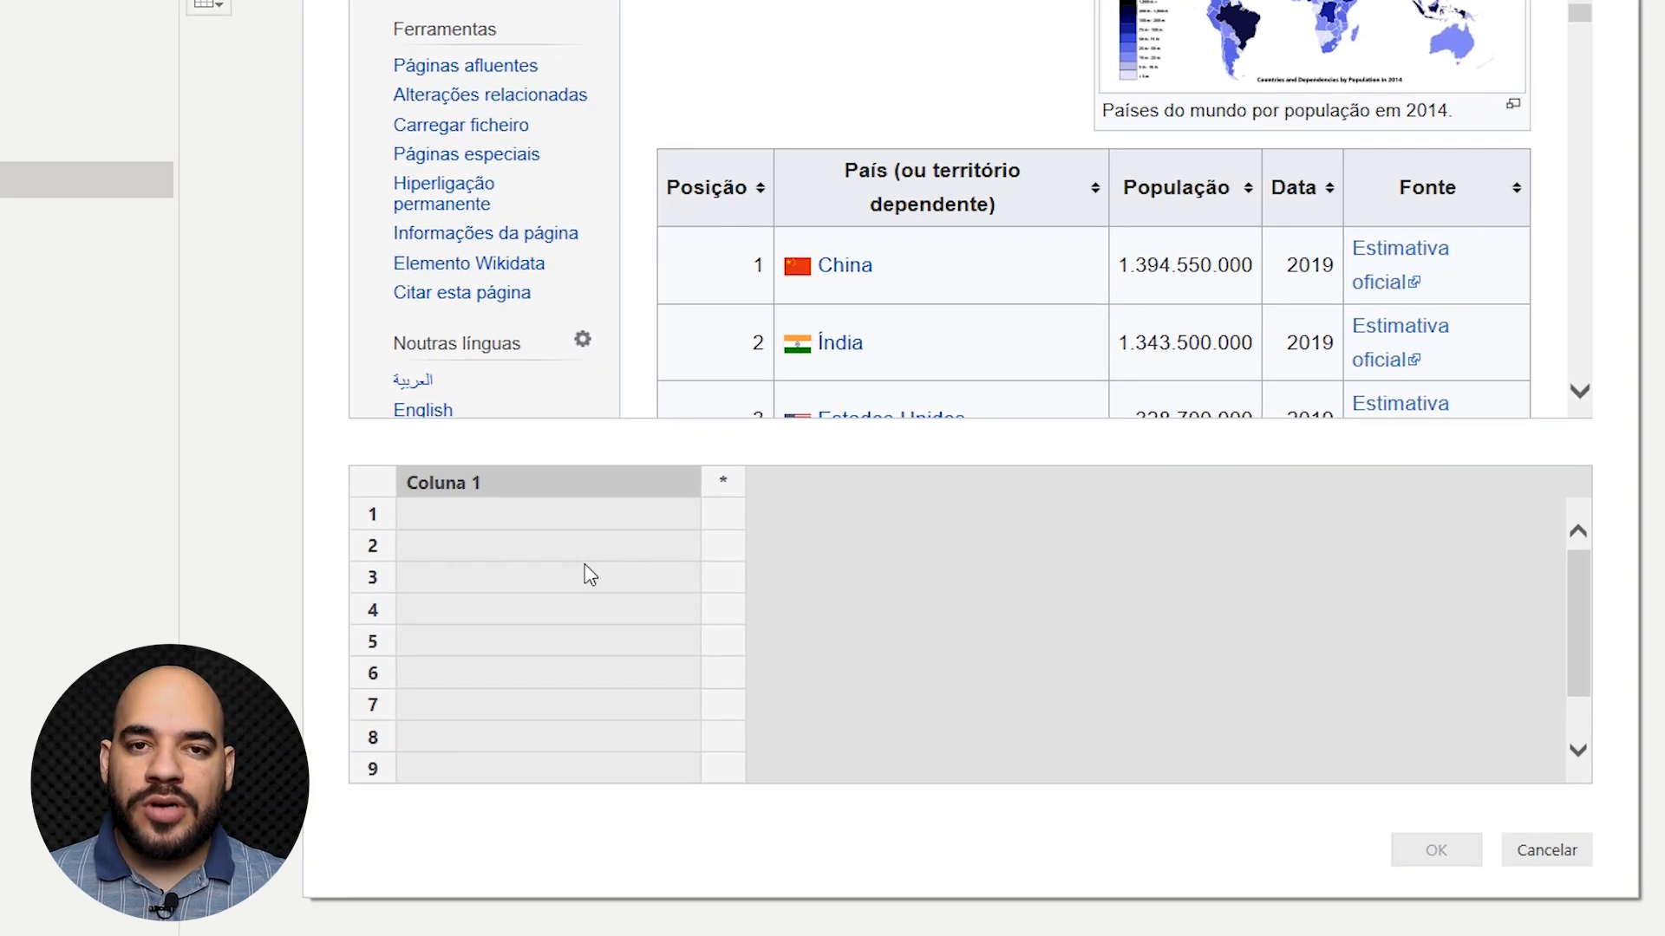
pyautogui.doubleClick(478, 485)
pyautogui.write('País')
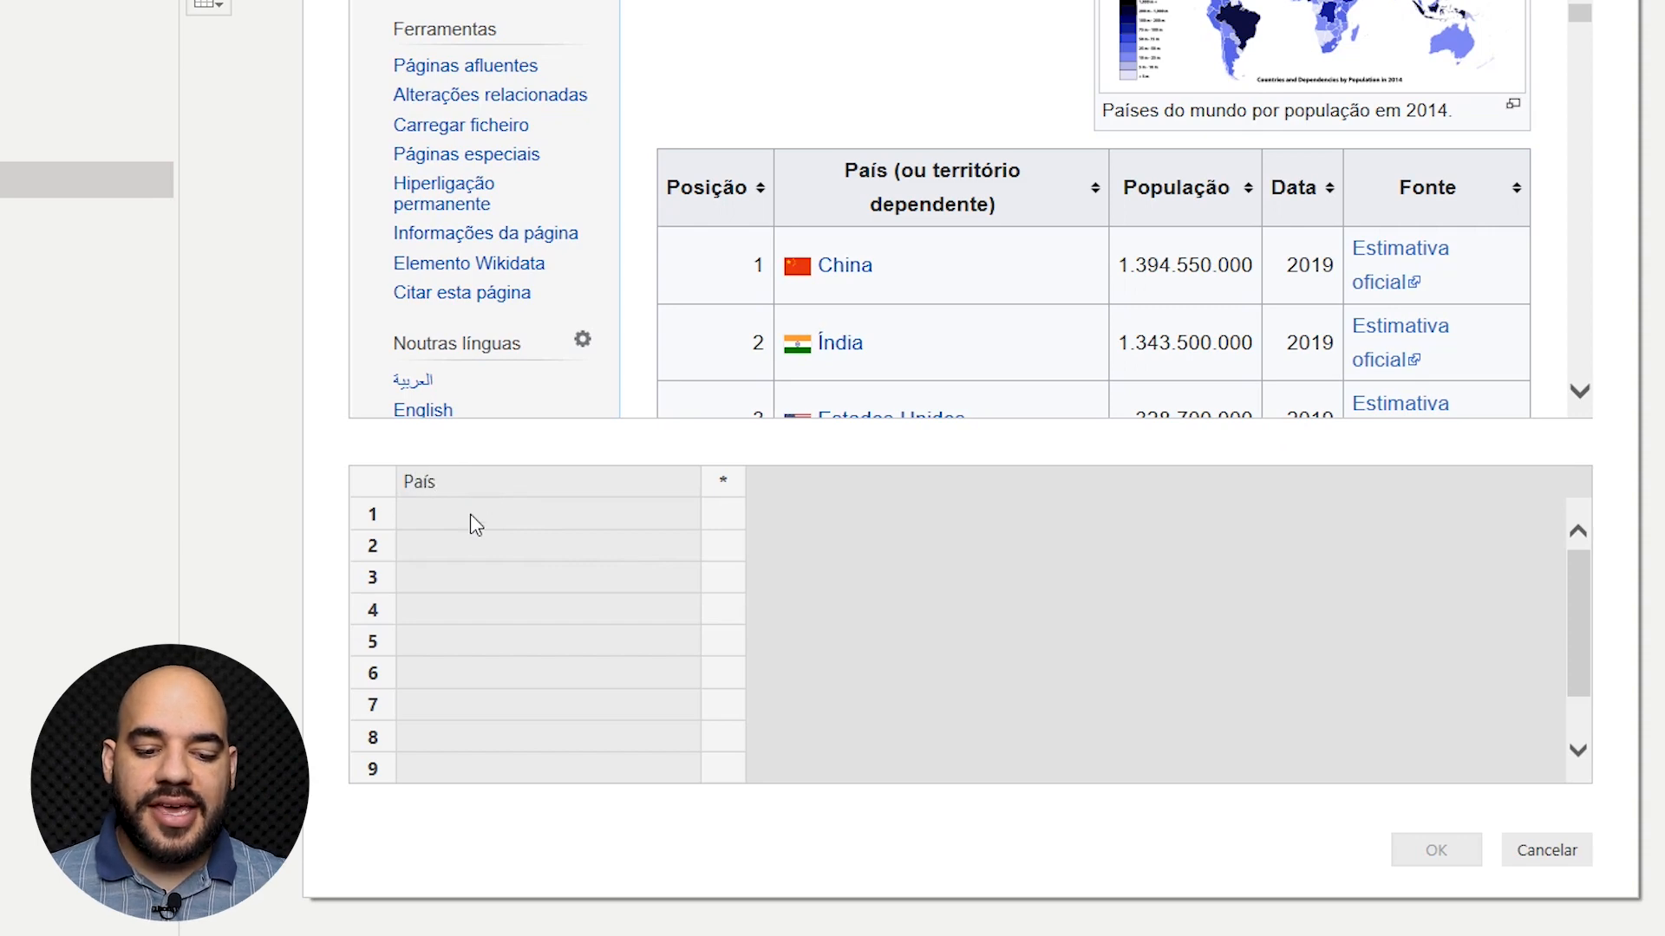
# Step: Give China and Índia as the first two examples in the País column, accepting the plain country name suggestions
pyautogui.click(470, 513)
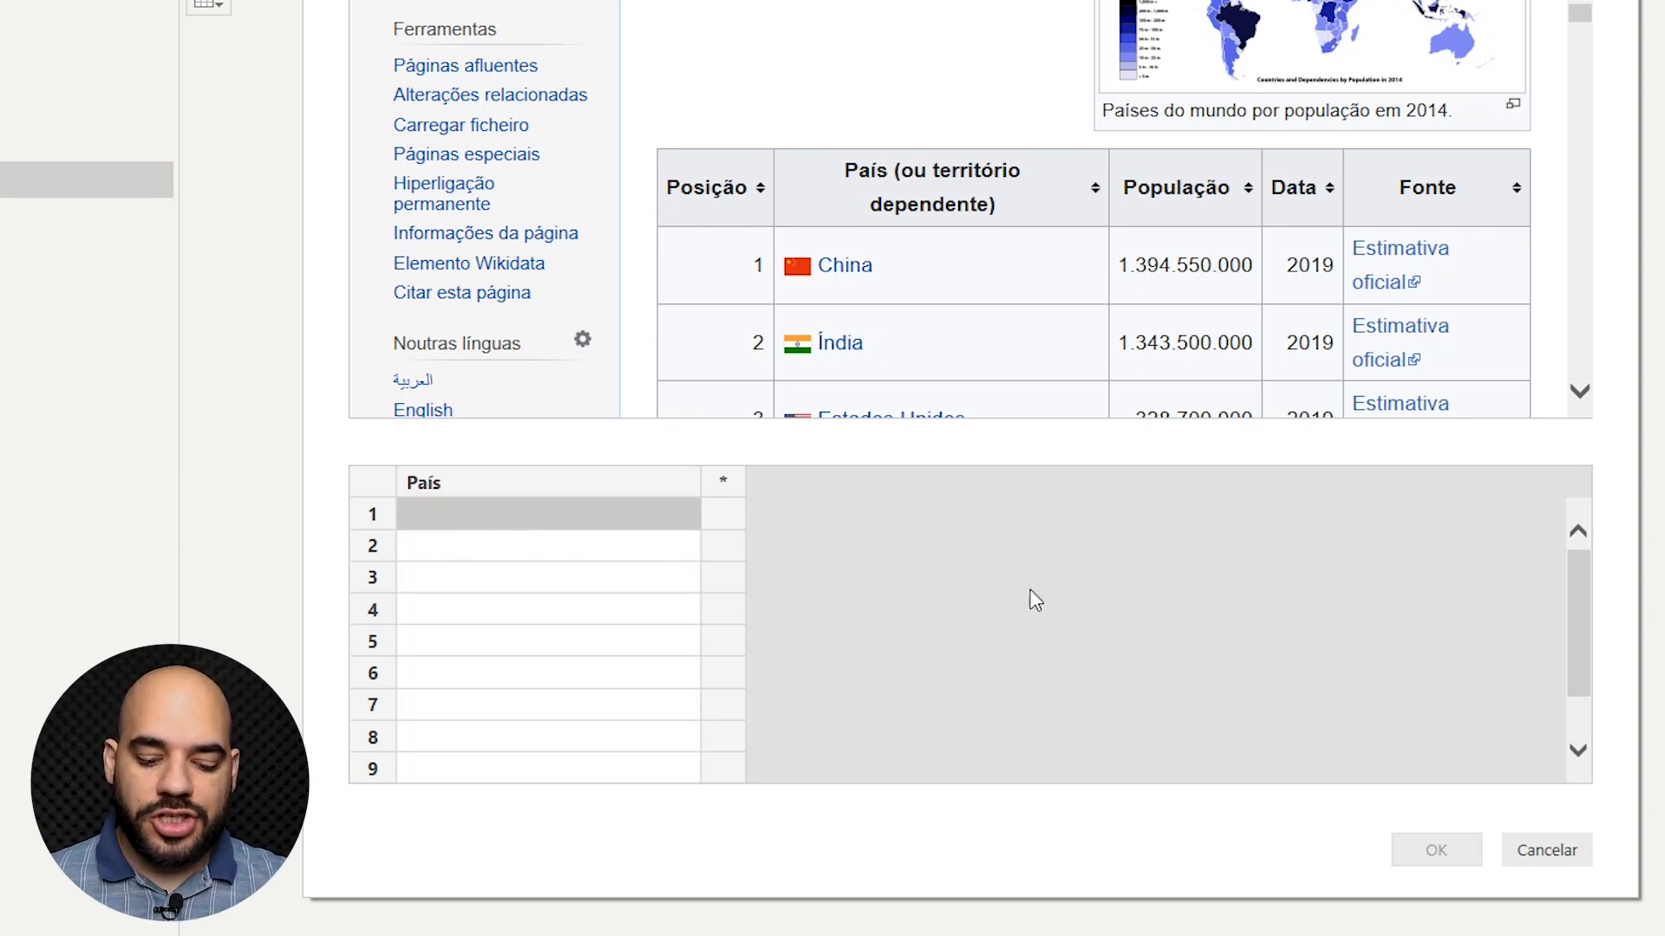
pyautogui.write('China')
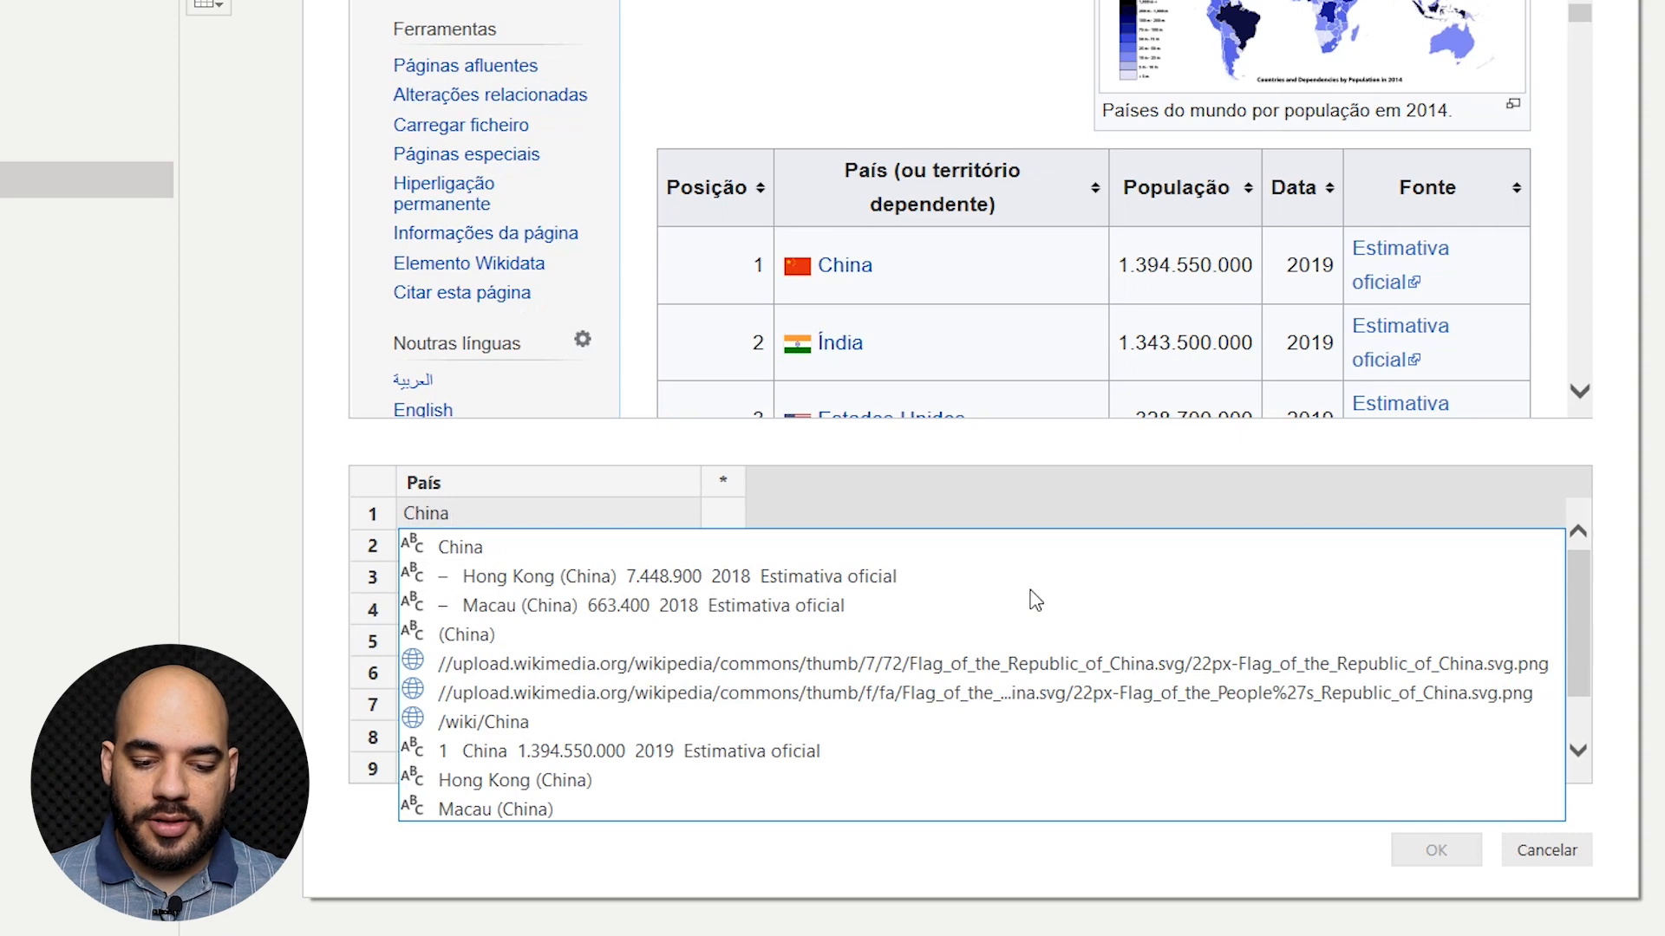
pyautogui.click(515, 548)
pyautogui.press('Return')
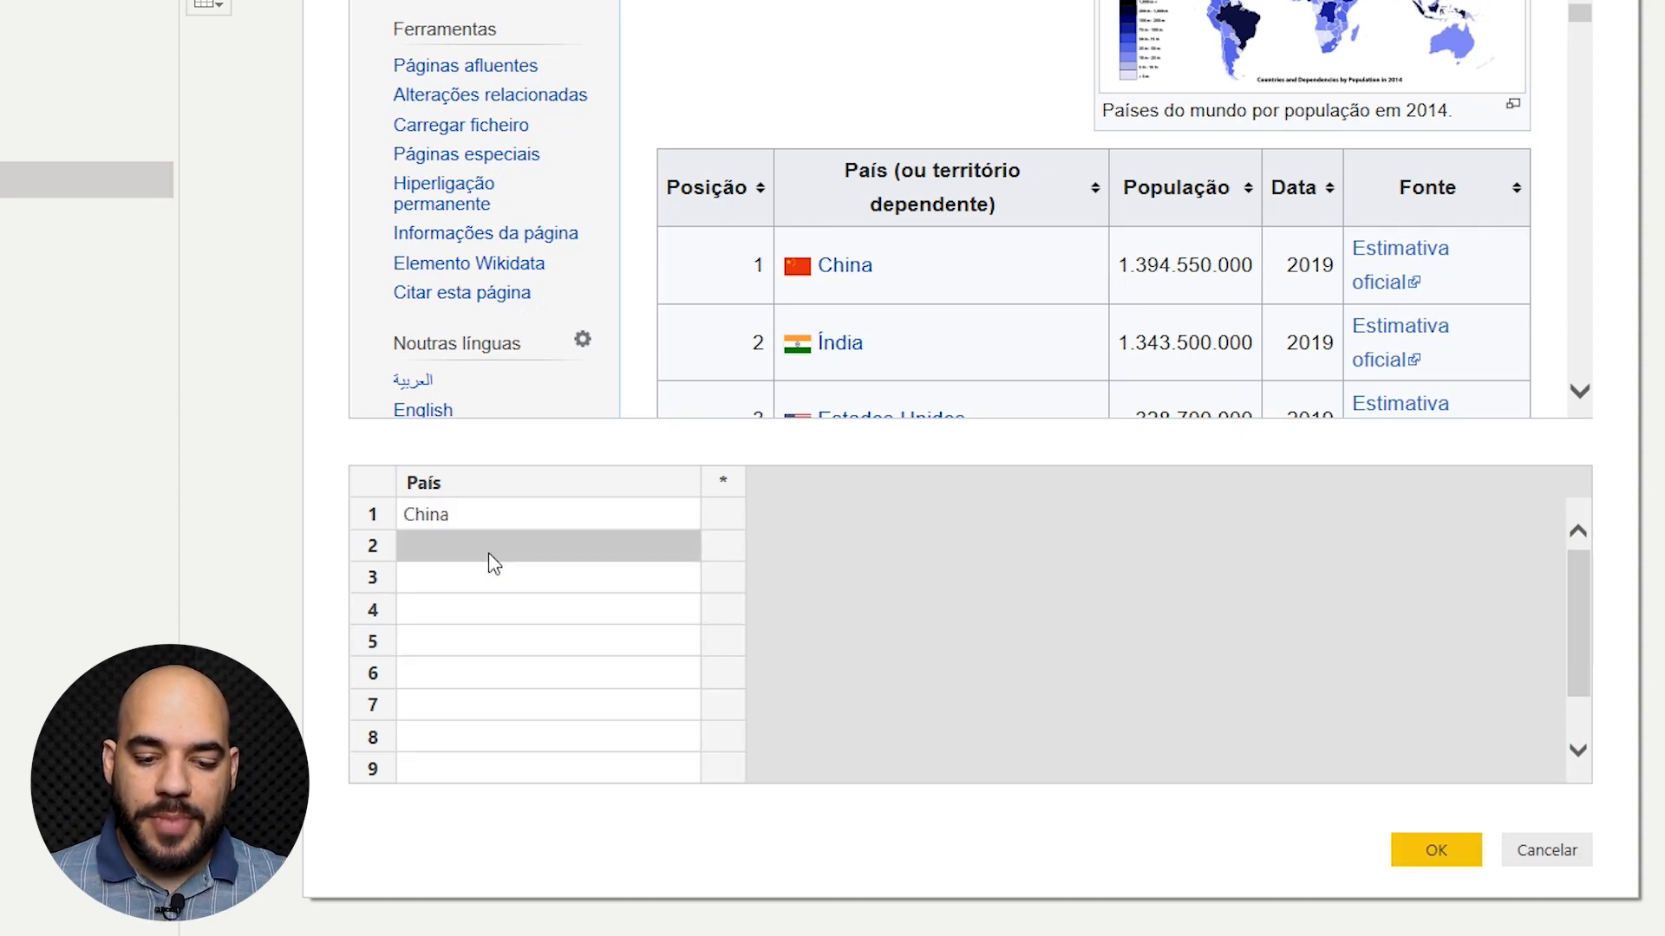
pyautogui.click(487, 553)
pyautogui.write('Índia')
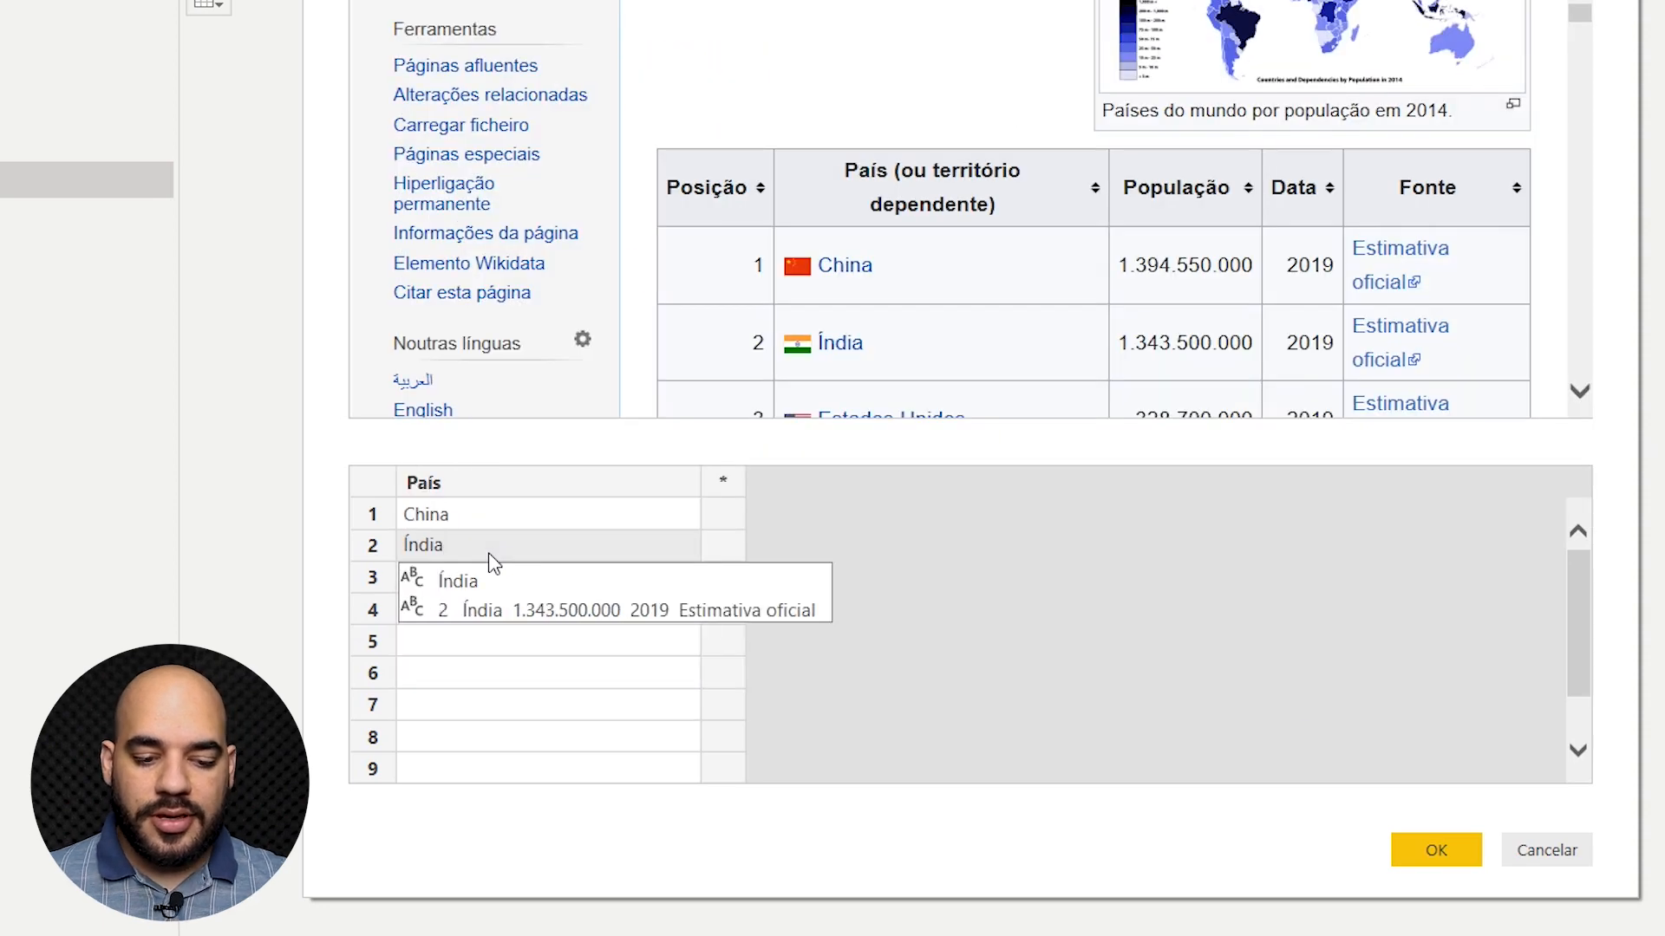
pyautogui.click(496, 584)
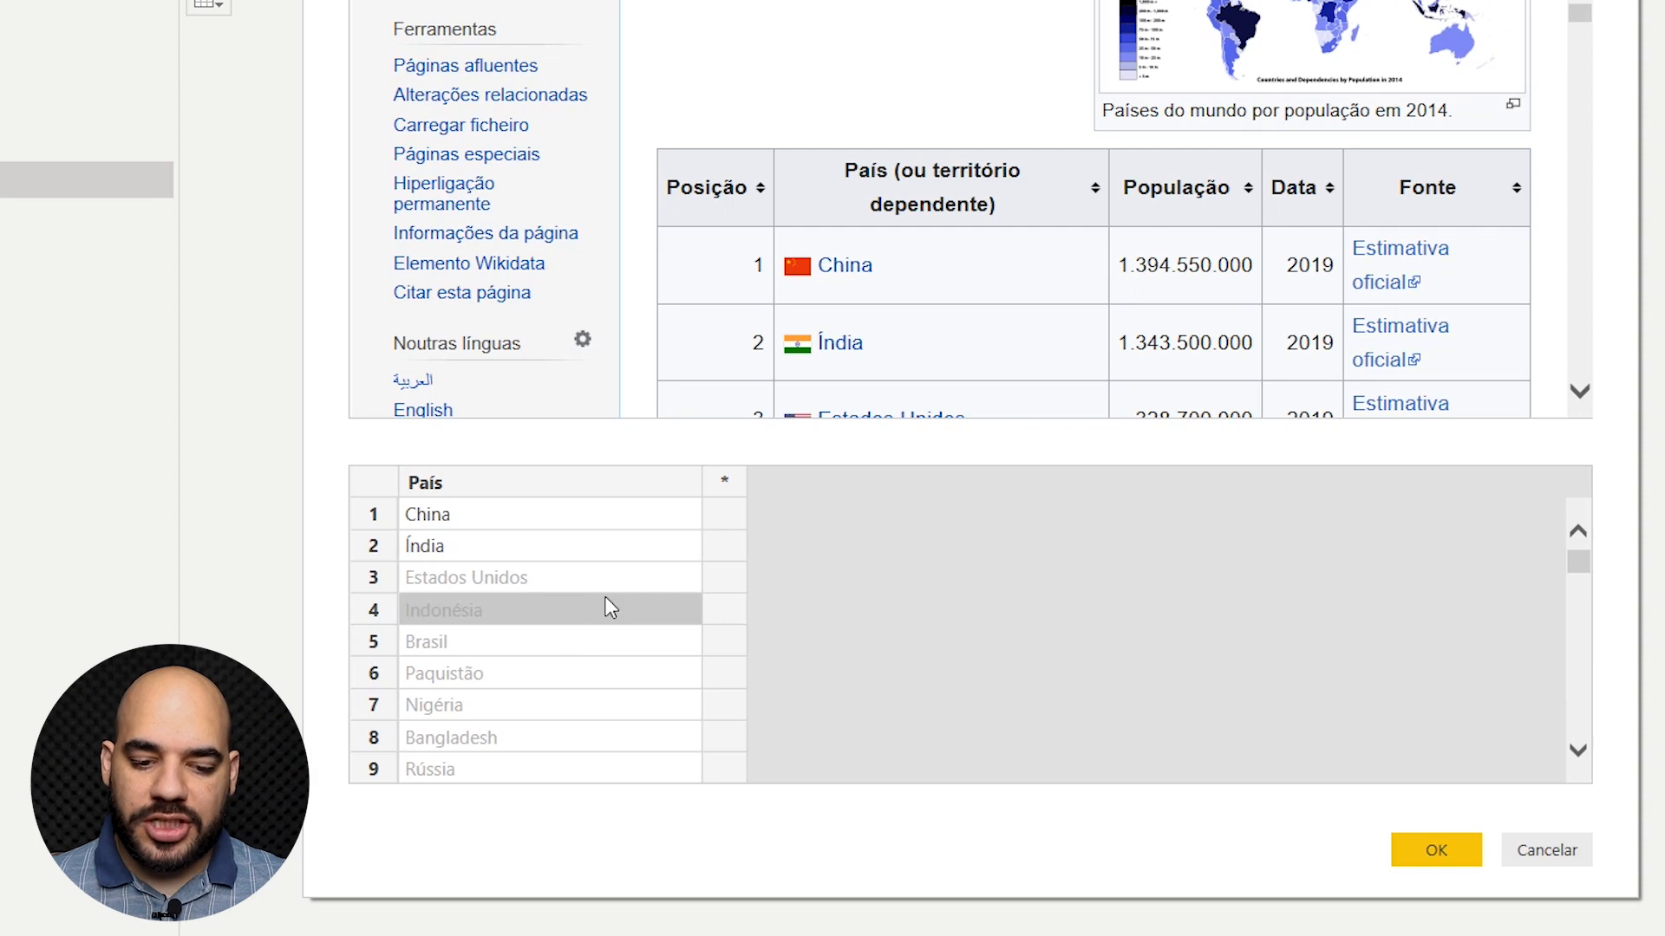
# Step: Add a second column named População and give 1.394.550.000 as the example for China
pyautogui.click(726, 486)
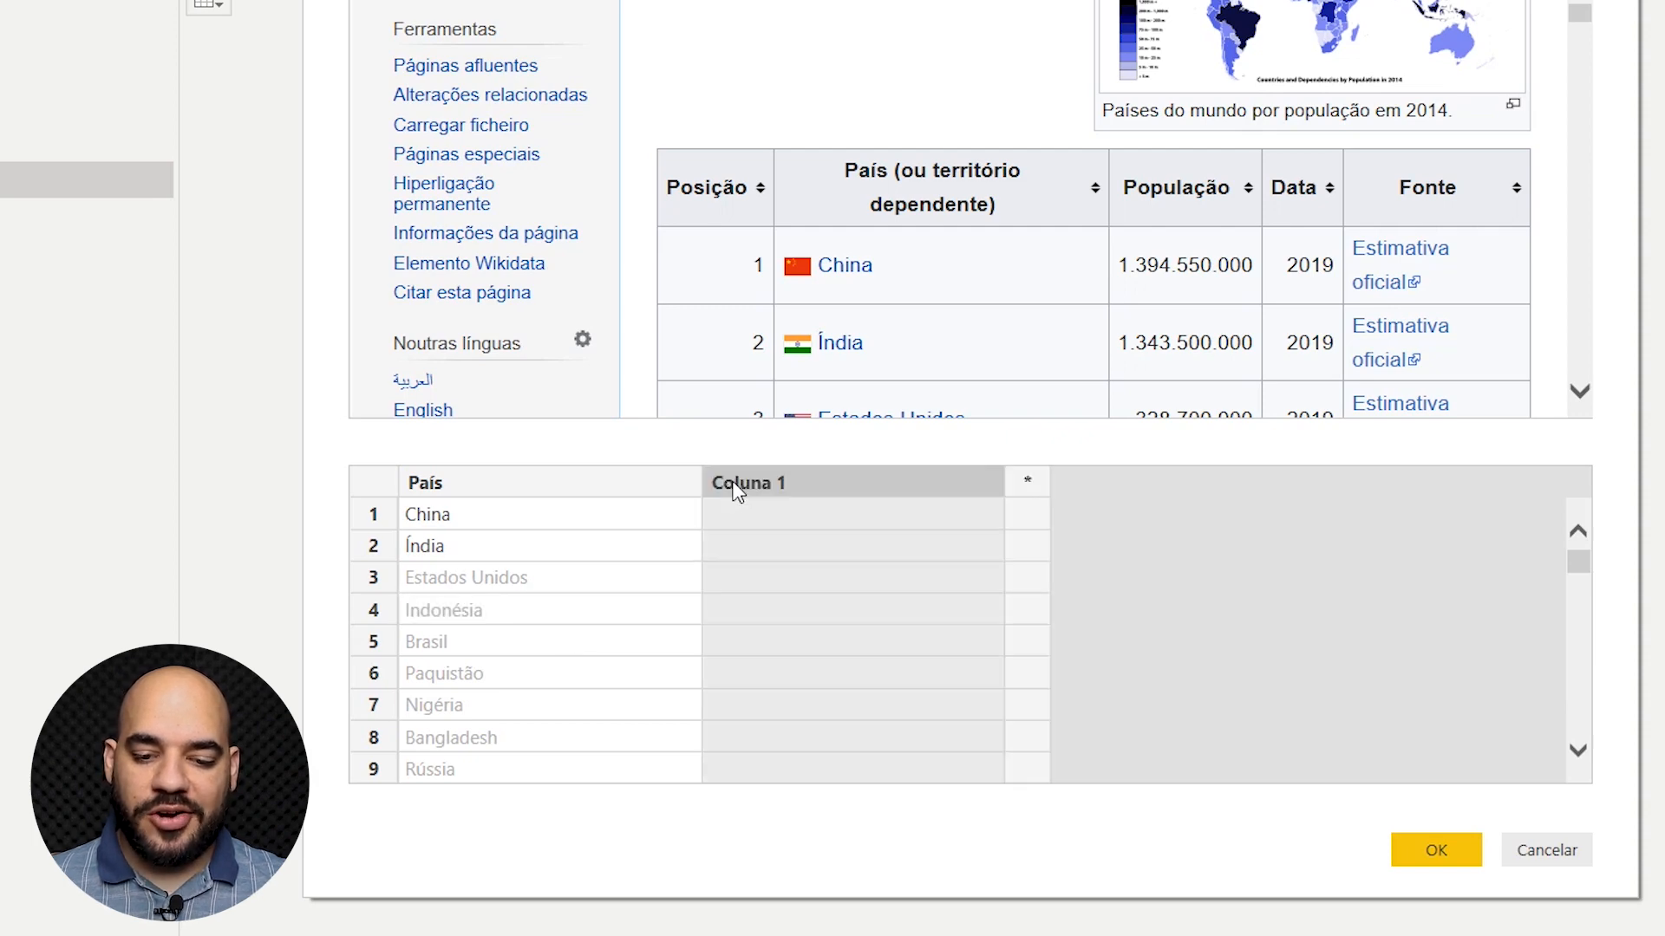
pyautogui.doubleClick(735, 485)
pyautogui.write('População')
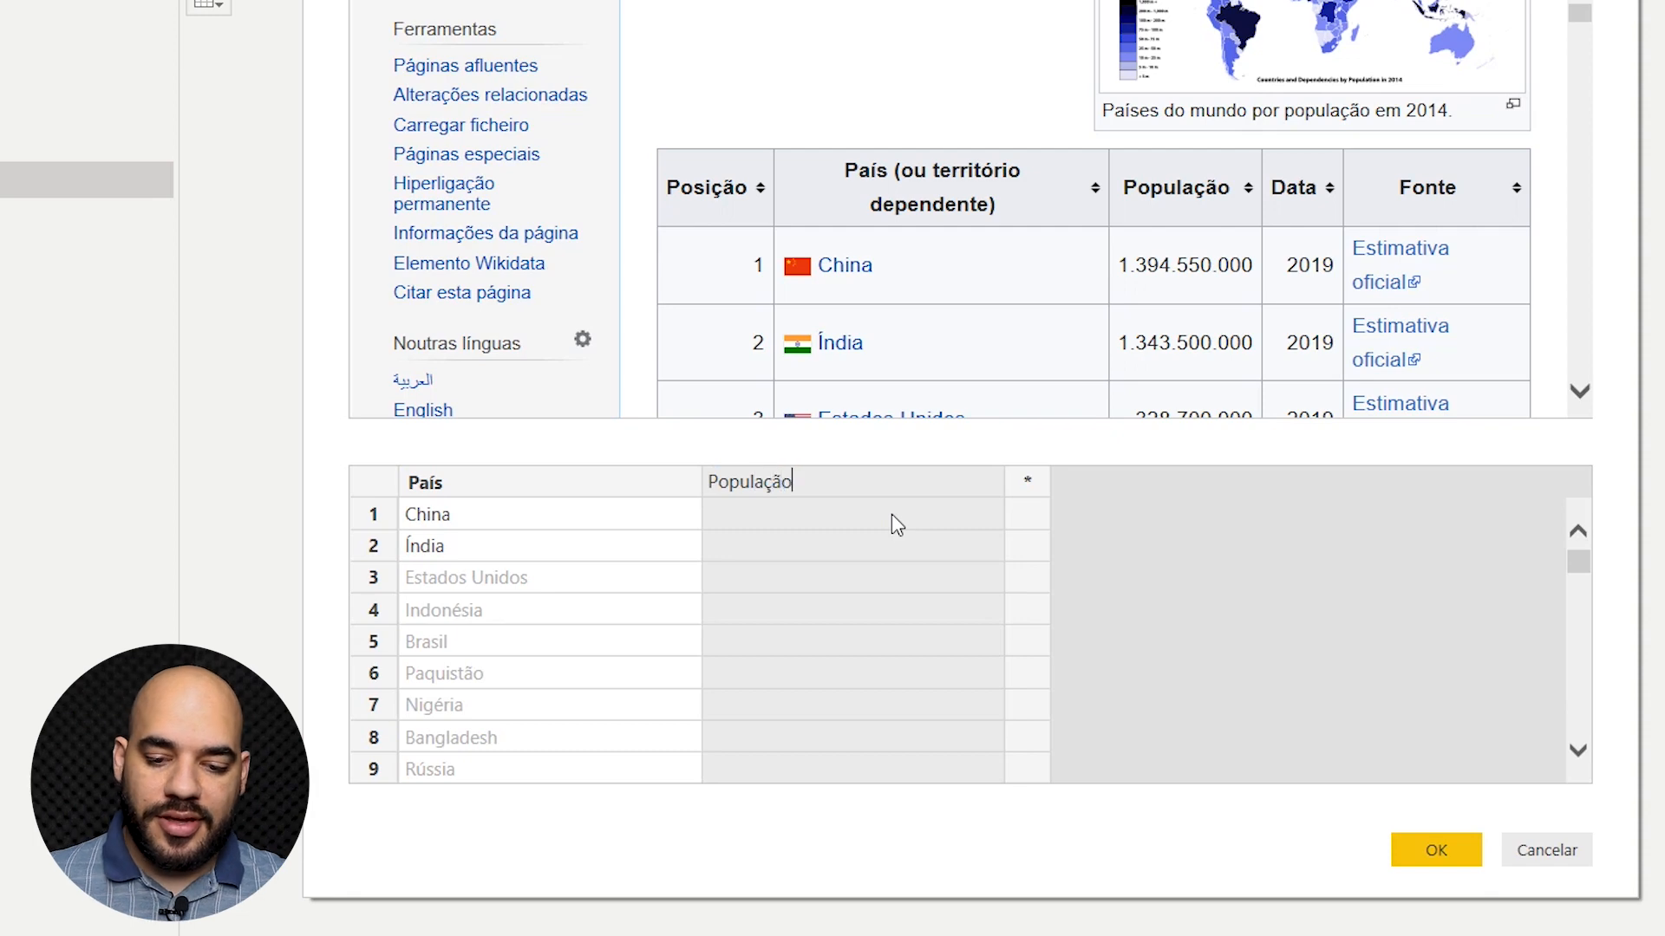
pyautogui.click(893, 520)
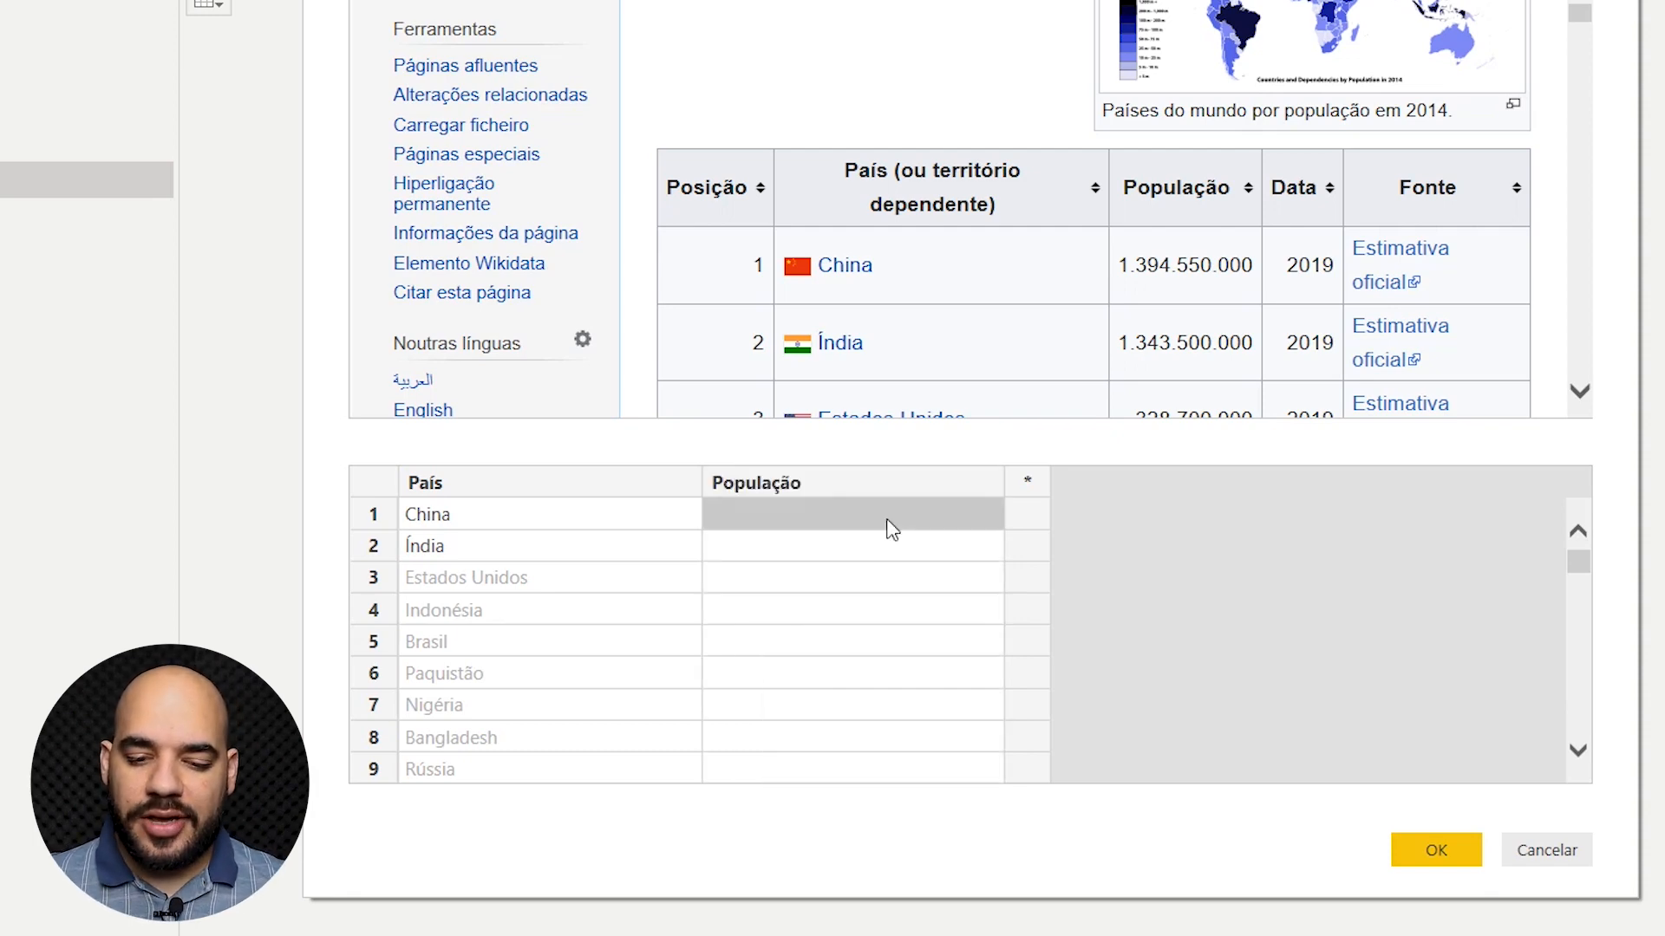
pyautogui.write('1.3')
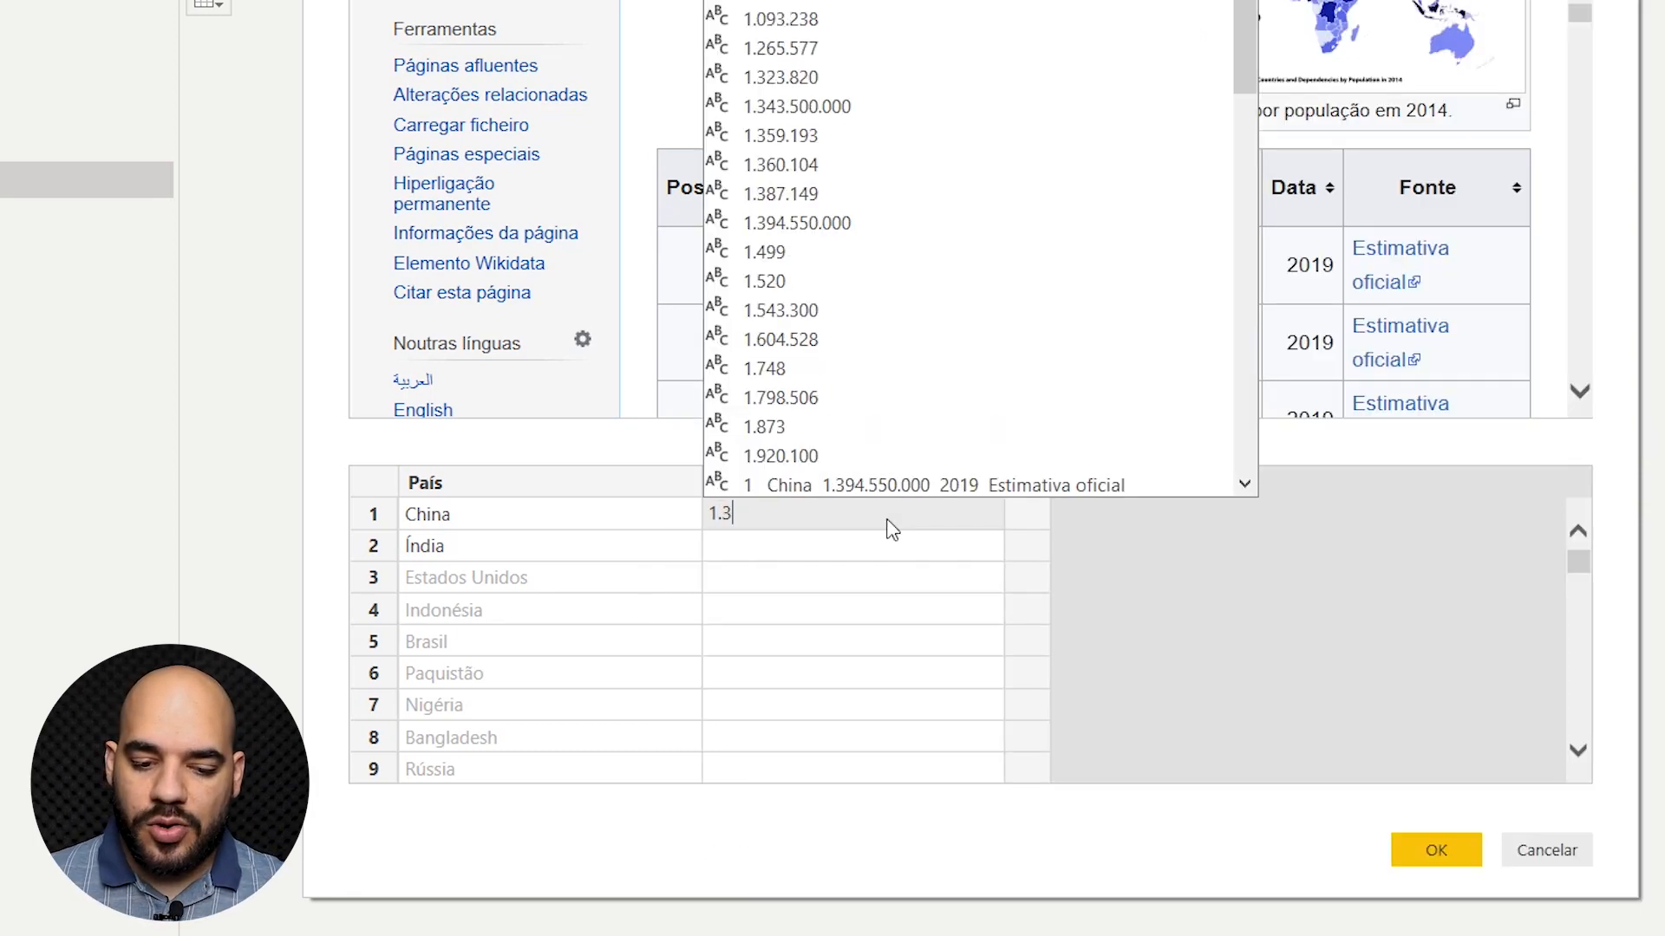
pyautogui.write('9')
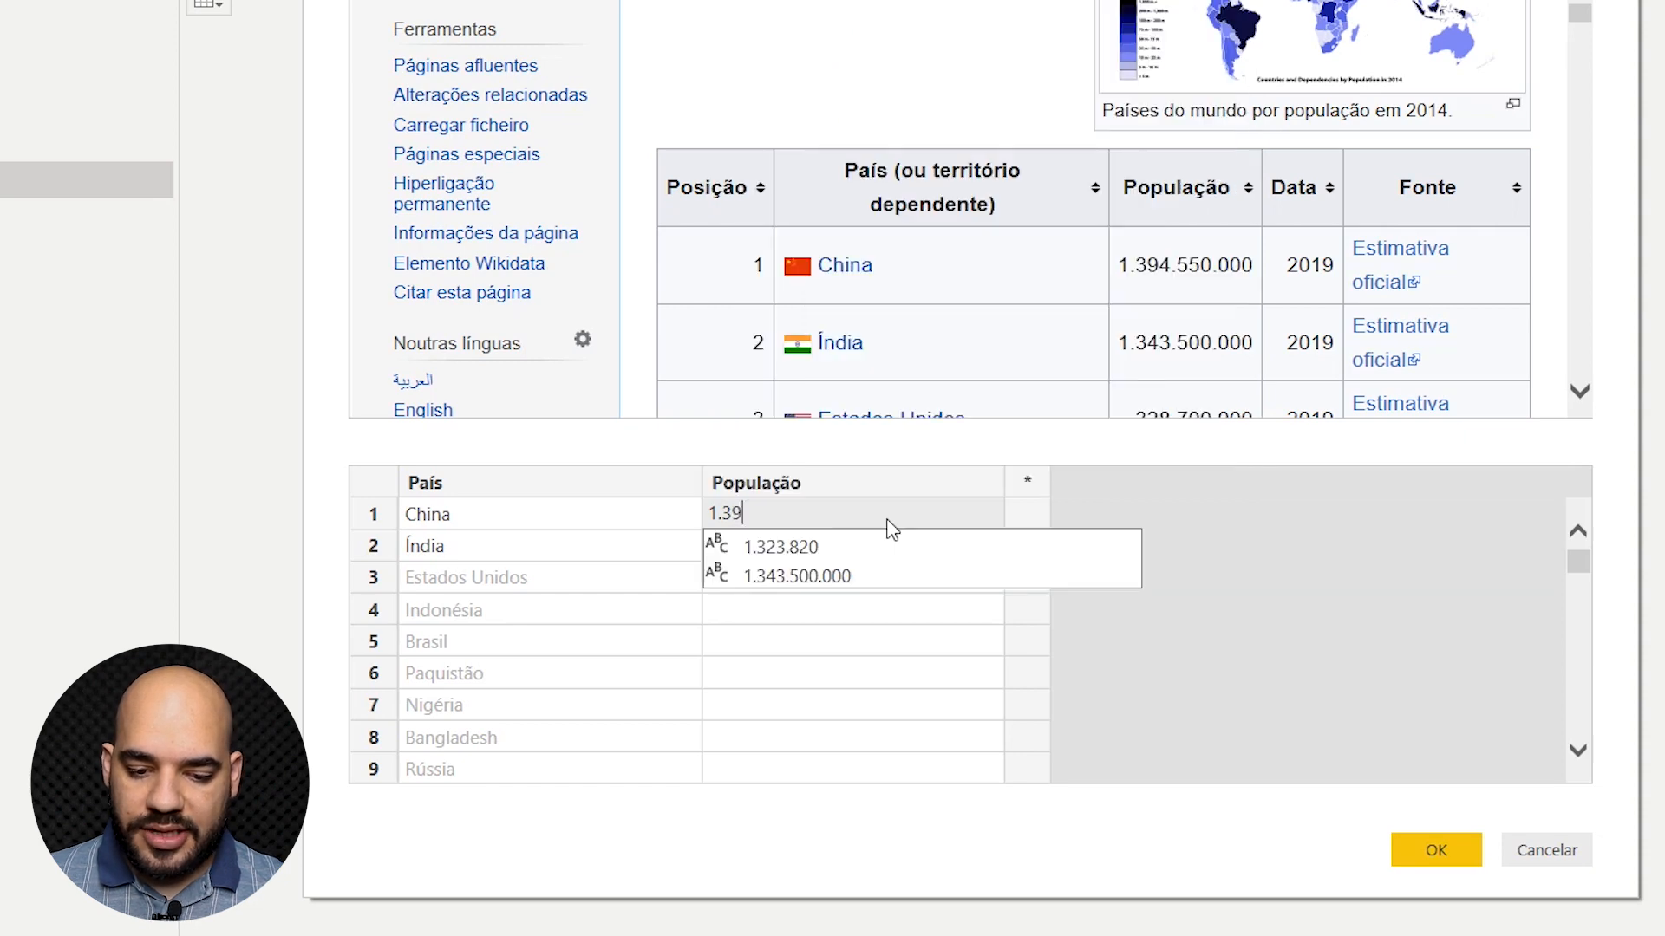
pyautogui.write('4.550.000')
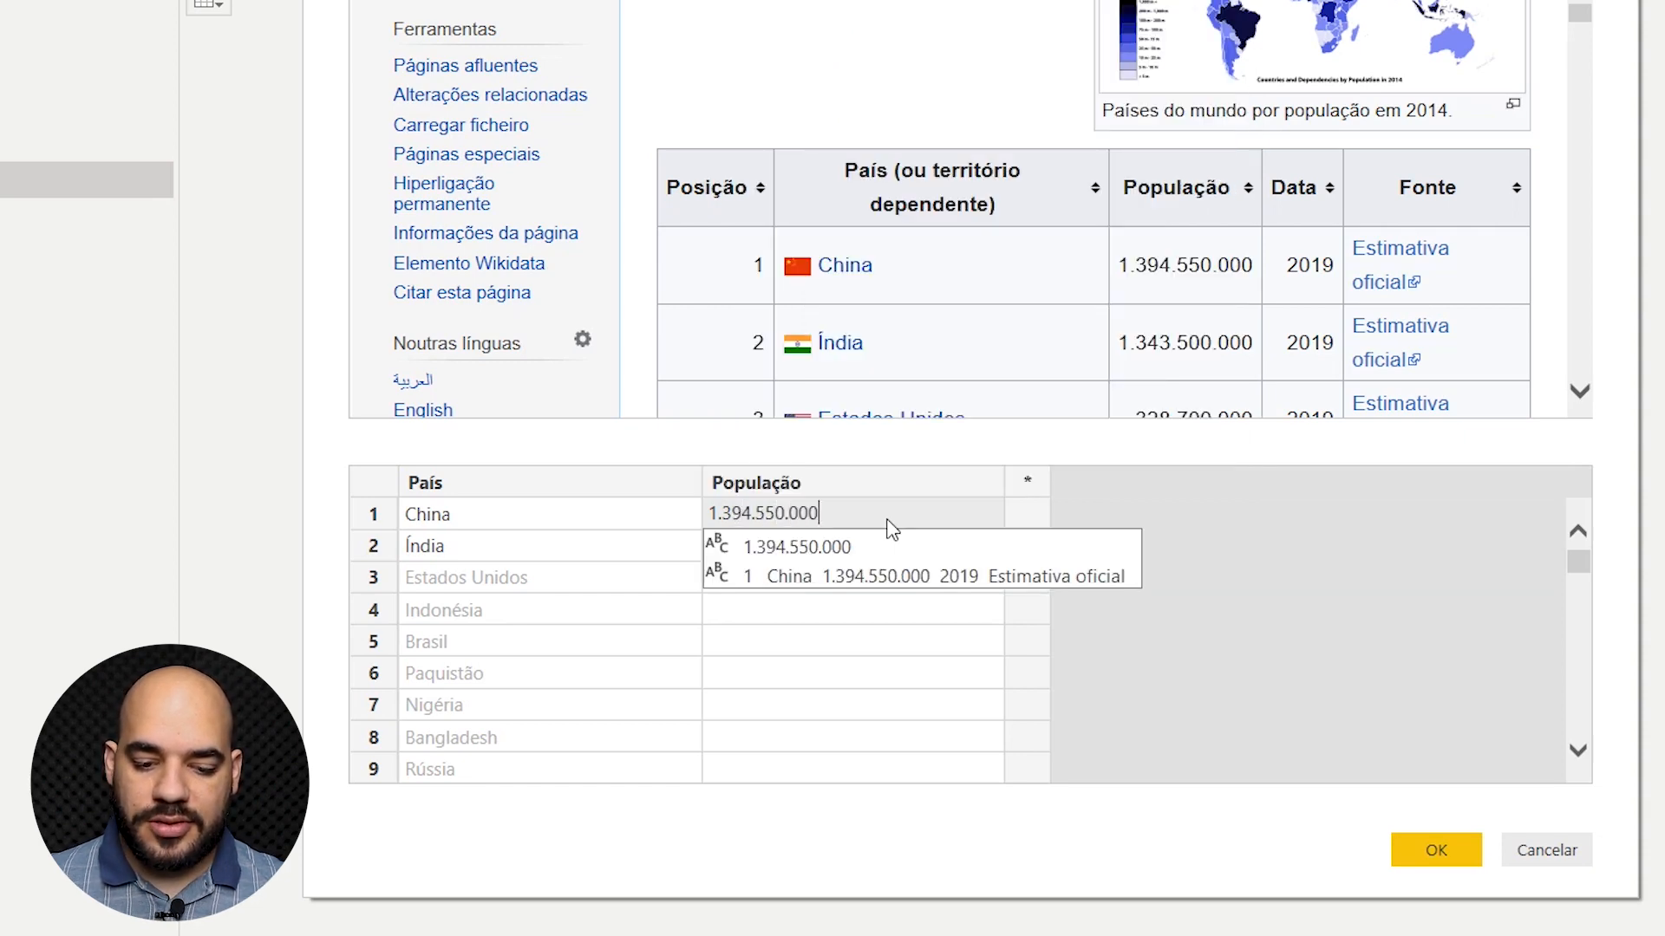
pyautogui.click(836, 547)
pyautogui.click(834, 550)
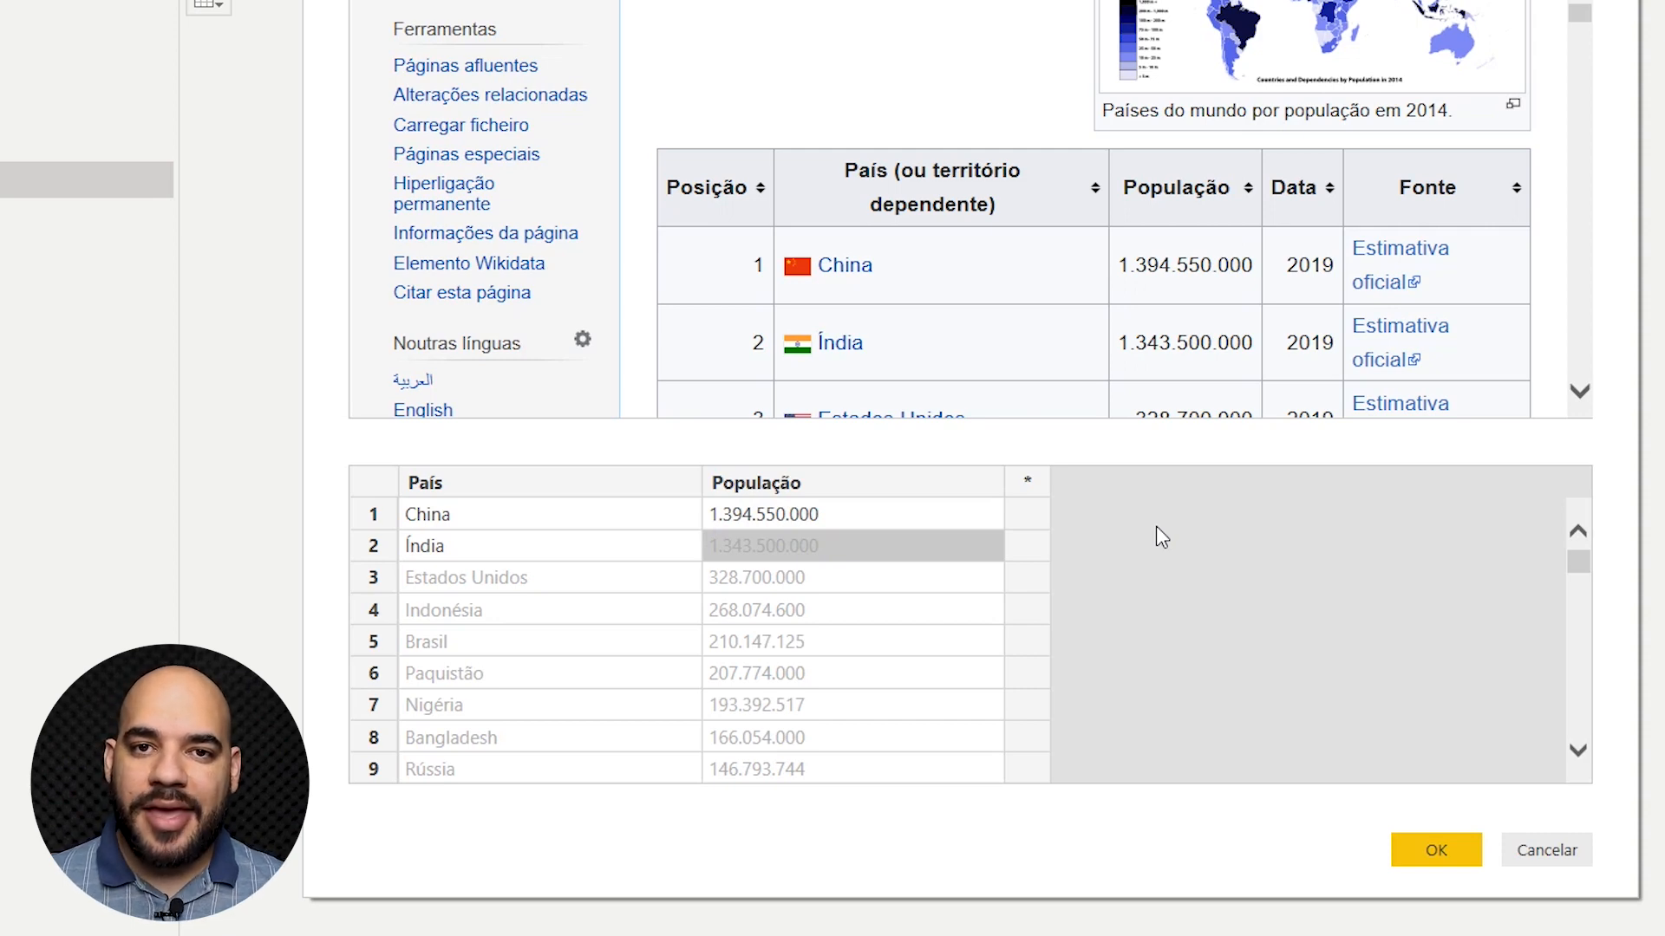
# Step: Add a third column named Fonte to the example table
pyautogui.click(1032, 486)
pyautogui.doubleClick(1047, 487)
pyautogui.press('BackSpace')
pyautogui.write('Fonte')
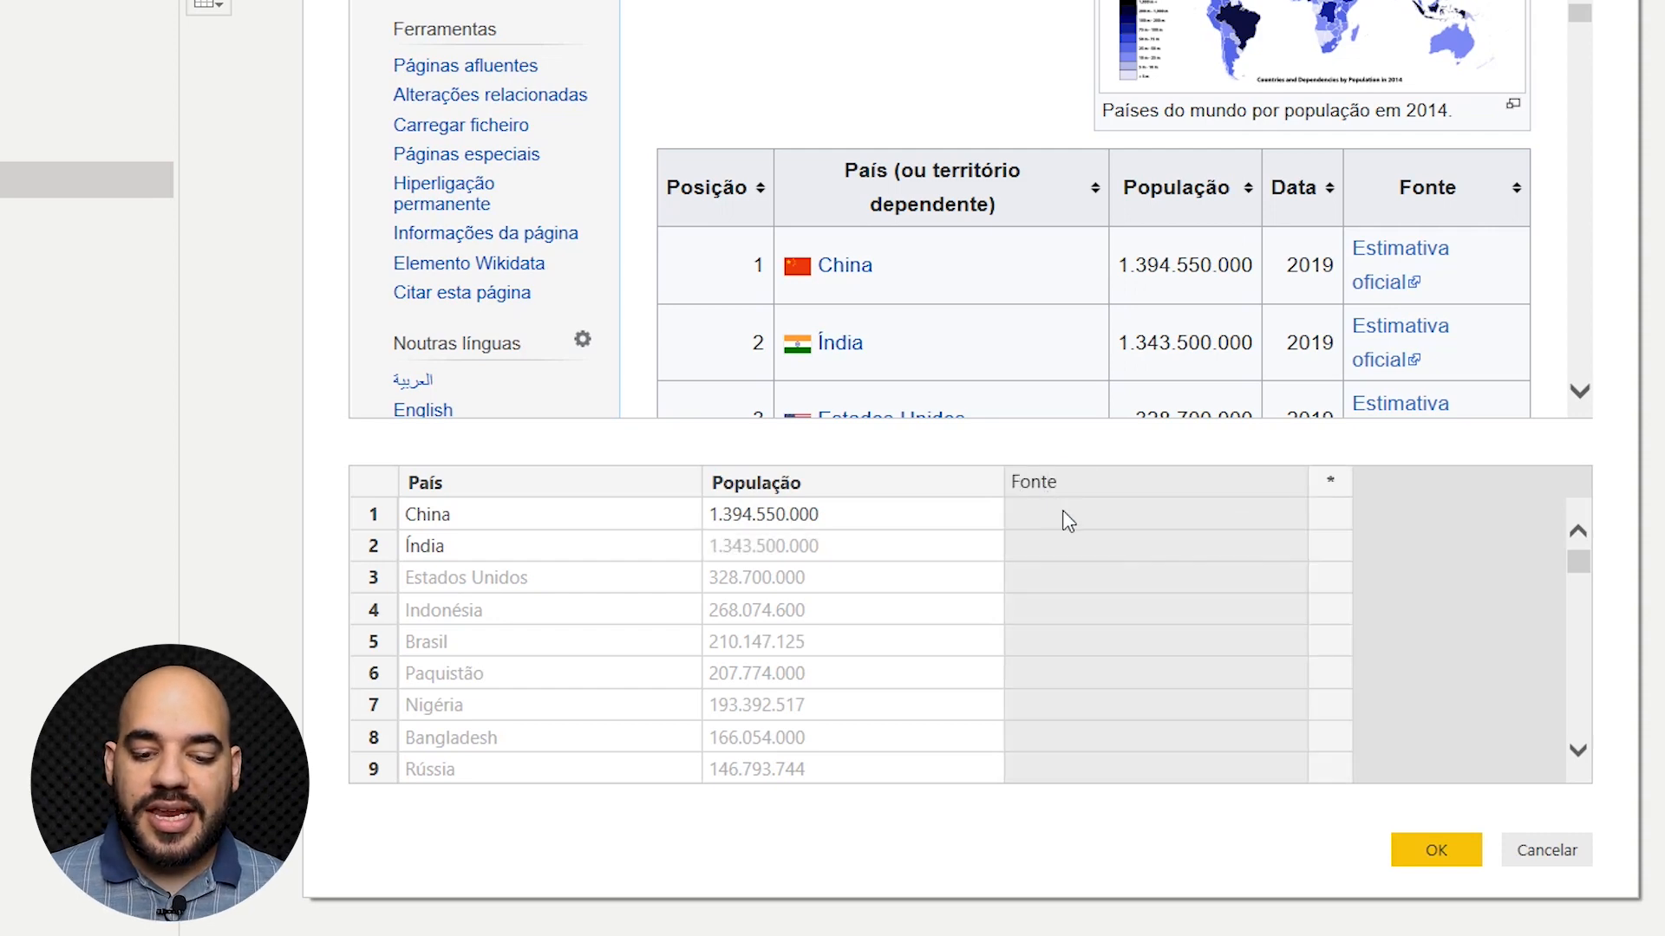
pyautogui.click(1067, 519)
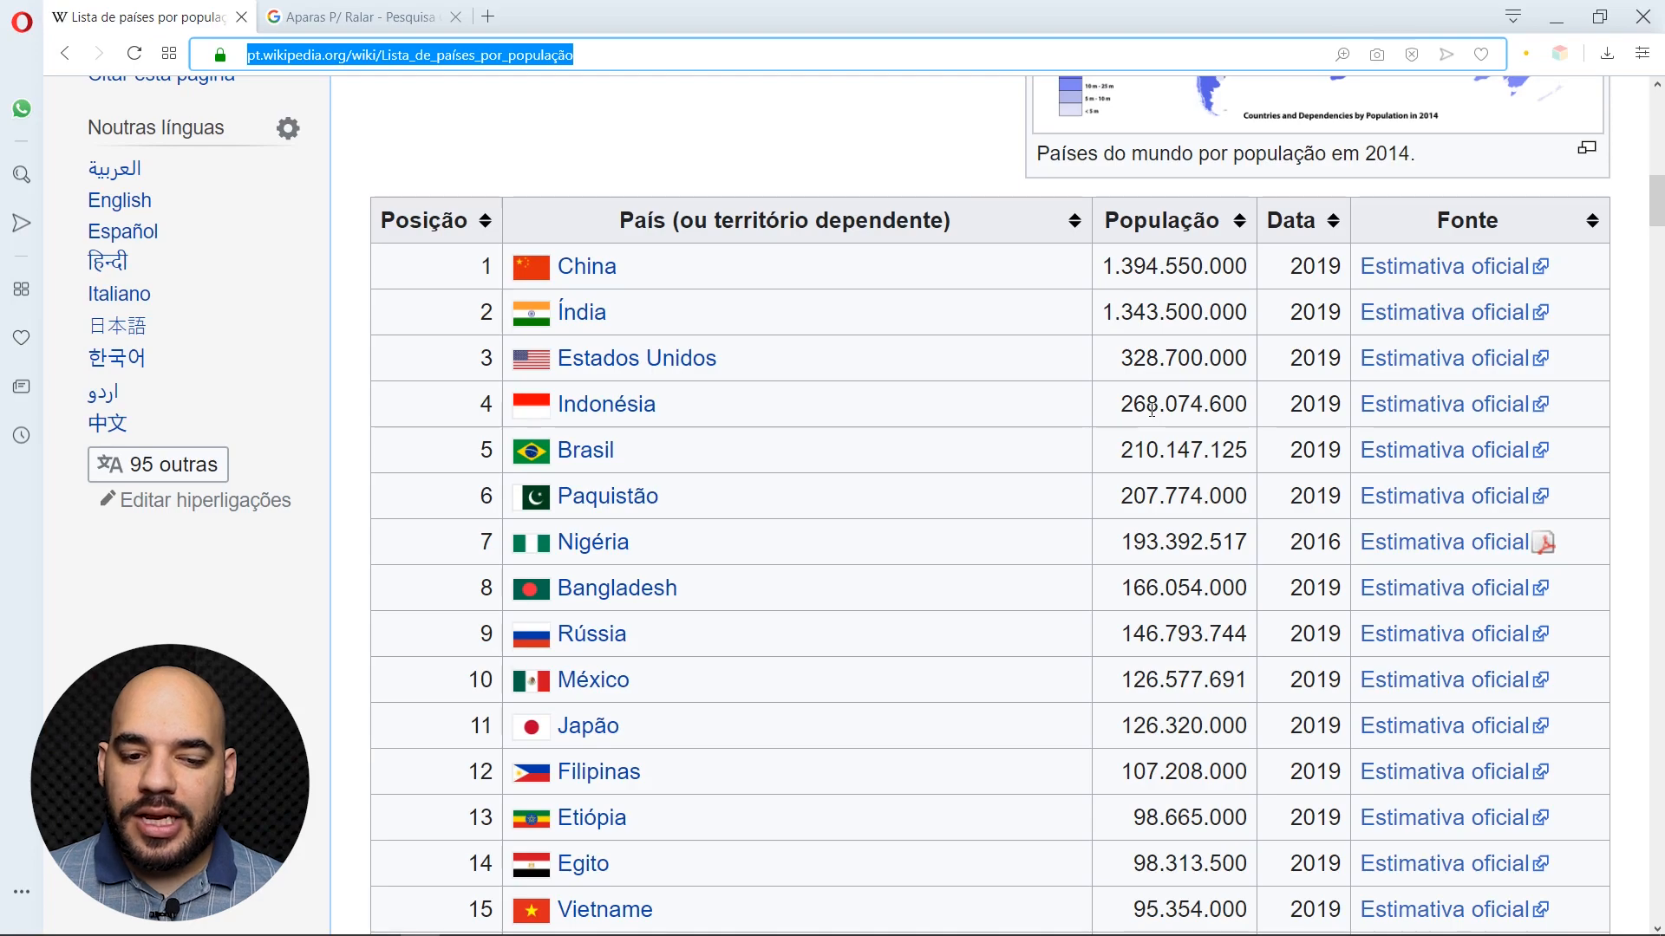
pyautogui.rightClick(1439, 269)
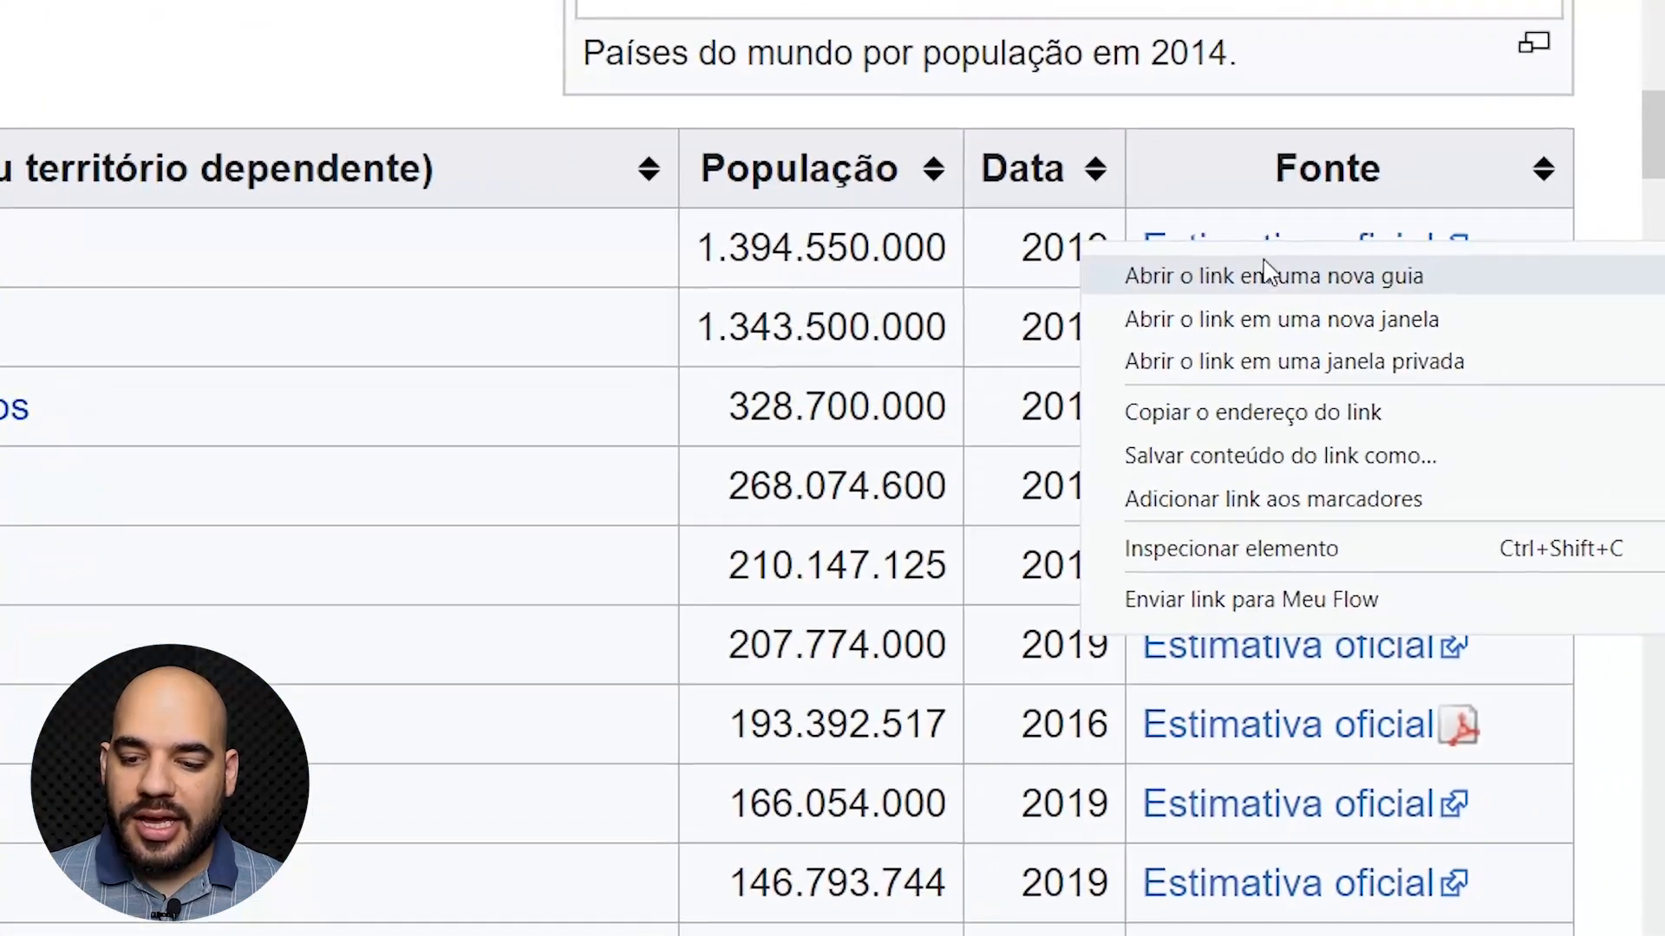
pyautogui.click(1243, 411)
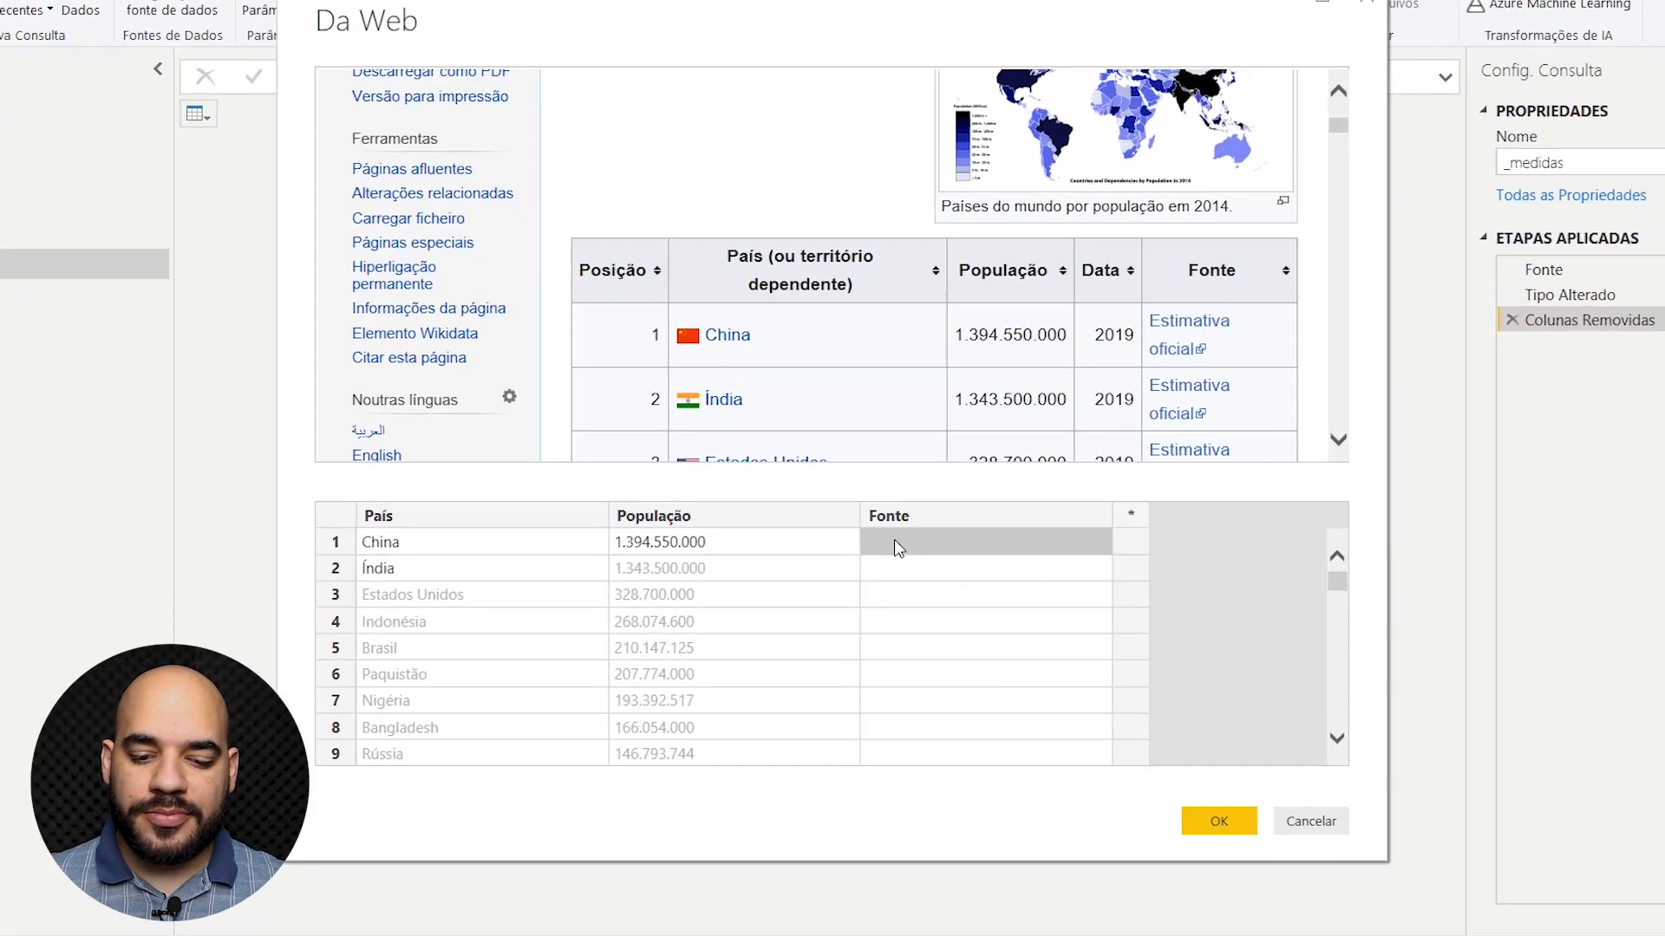
pyautogui.click(886, 572)
pyautogui.write('http://data.stats.gov.cn/')
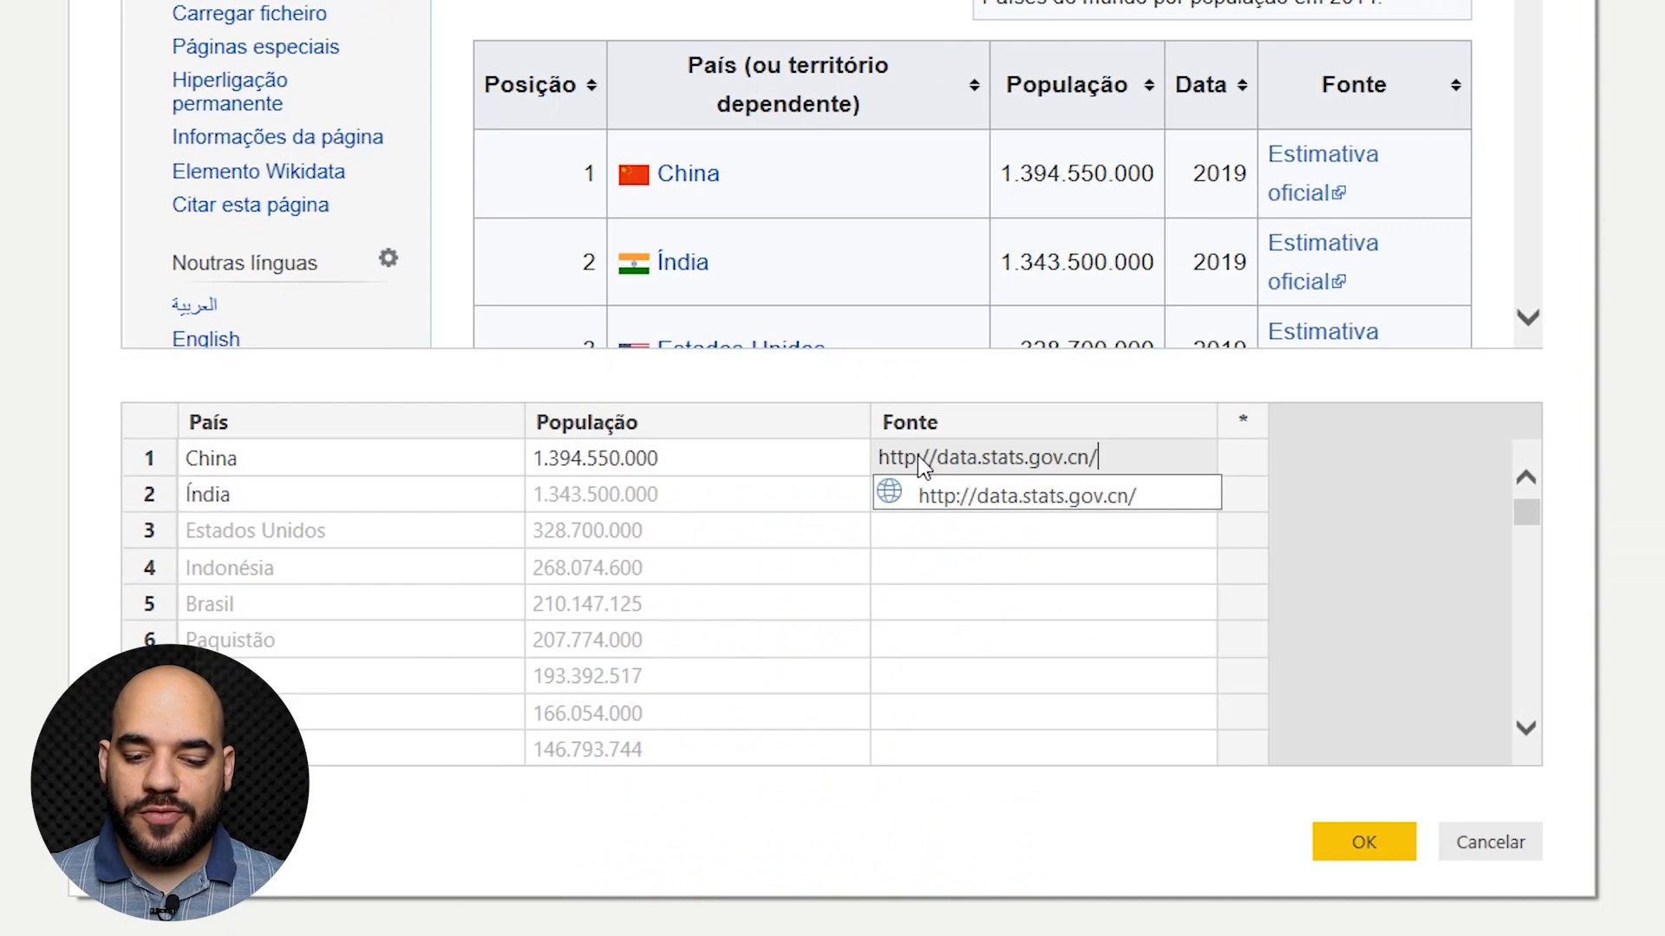
pyautogui.click(1036, 503)
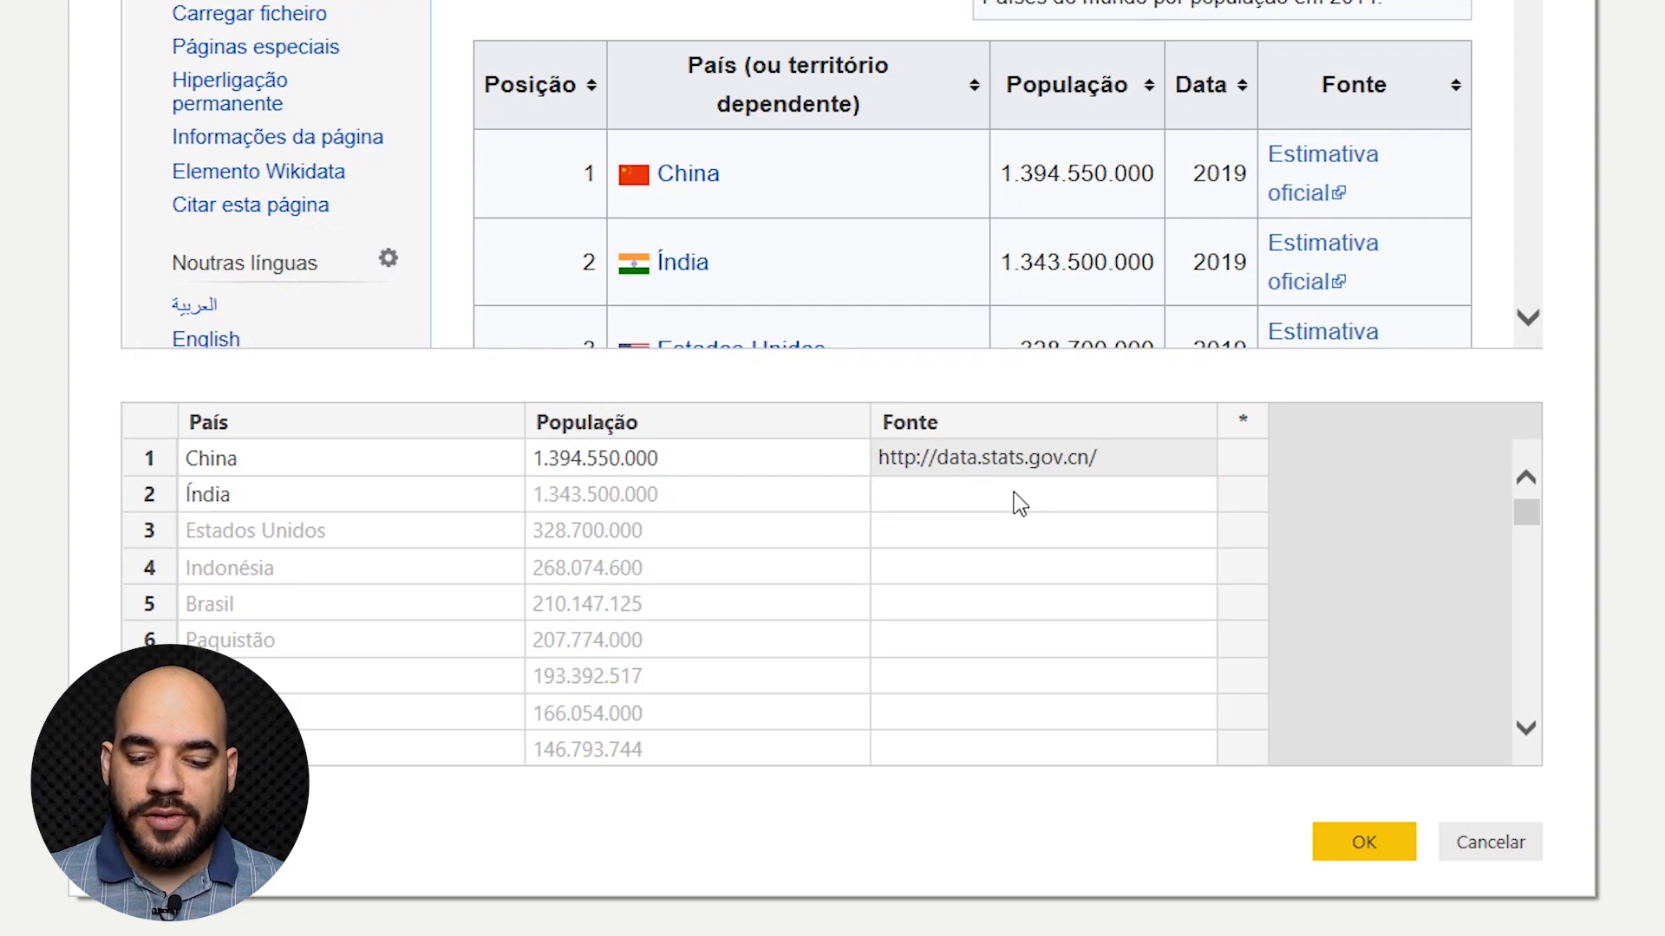
pyautogui.press('Return')
pyautogui.moveTo(1217, 423); pyautogui.dragTo(1292, 469)
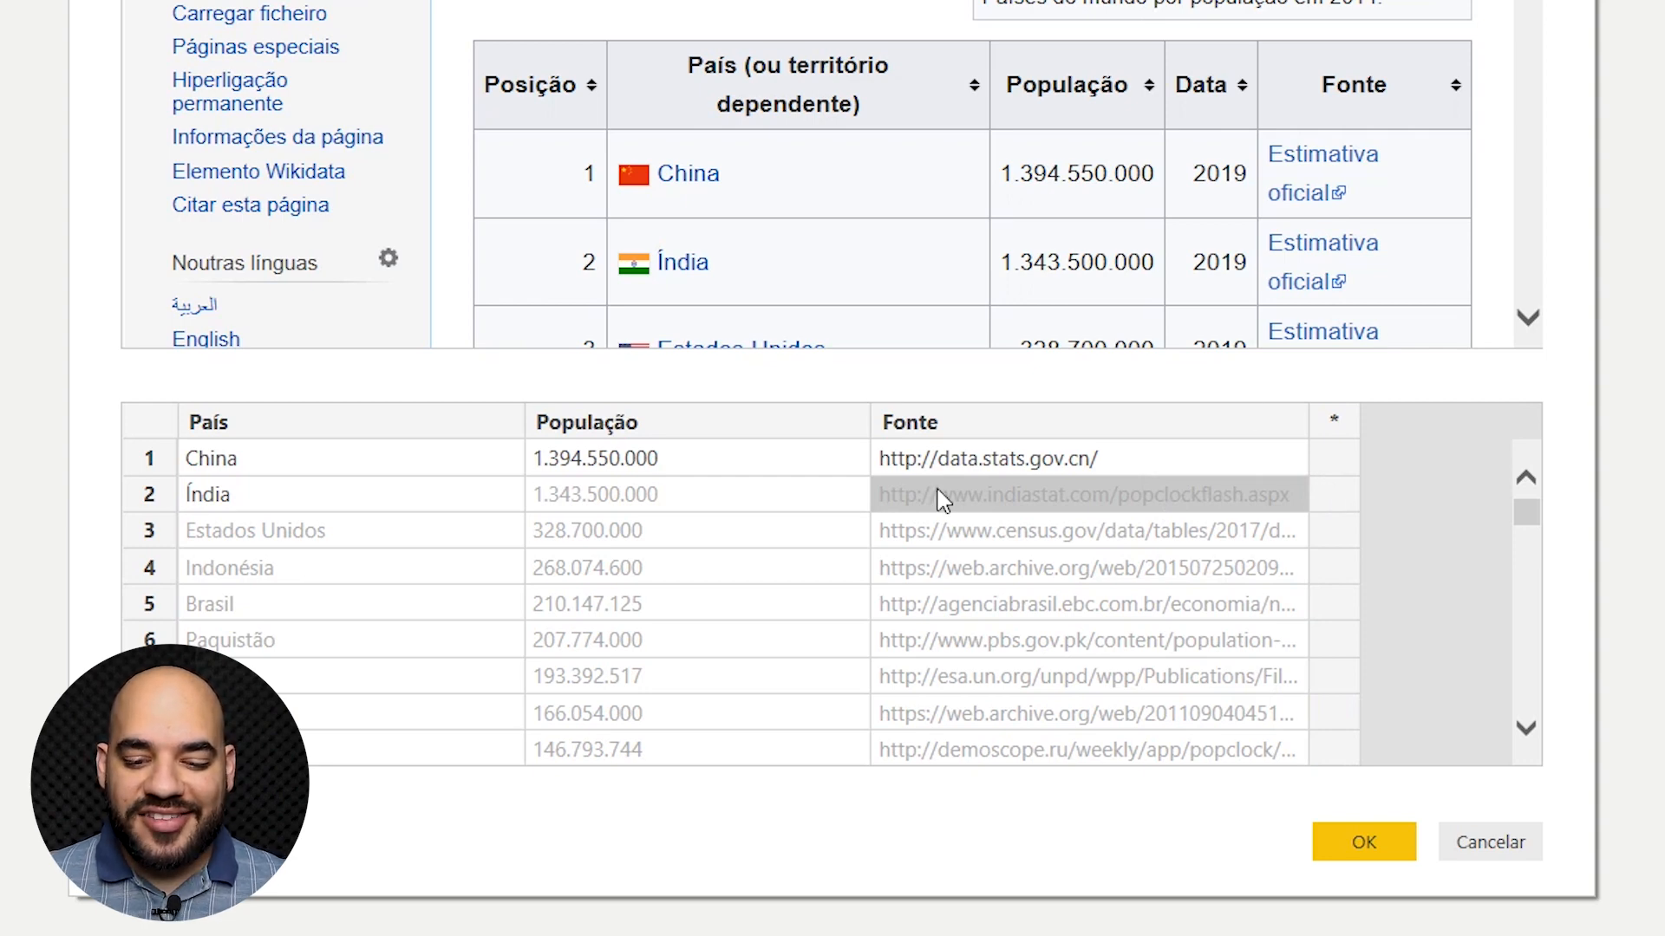
# Step: Accept the example table and load the resulting custom table as a new query
pyautogui.click(1364, 842)
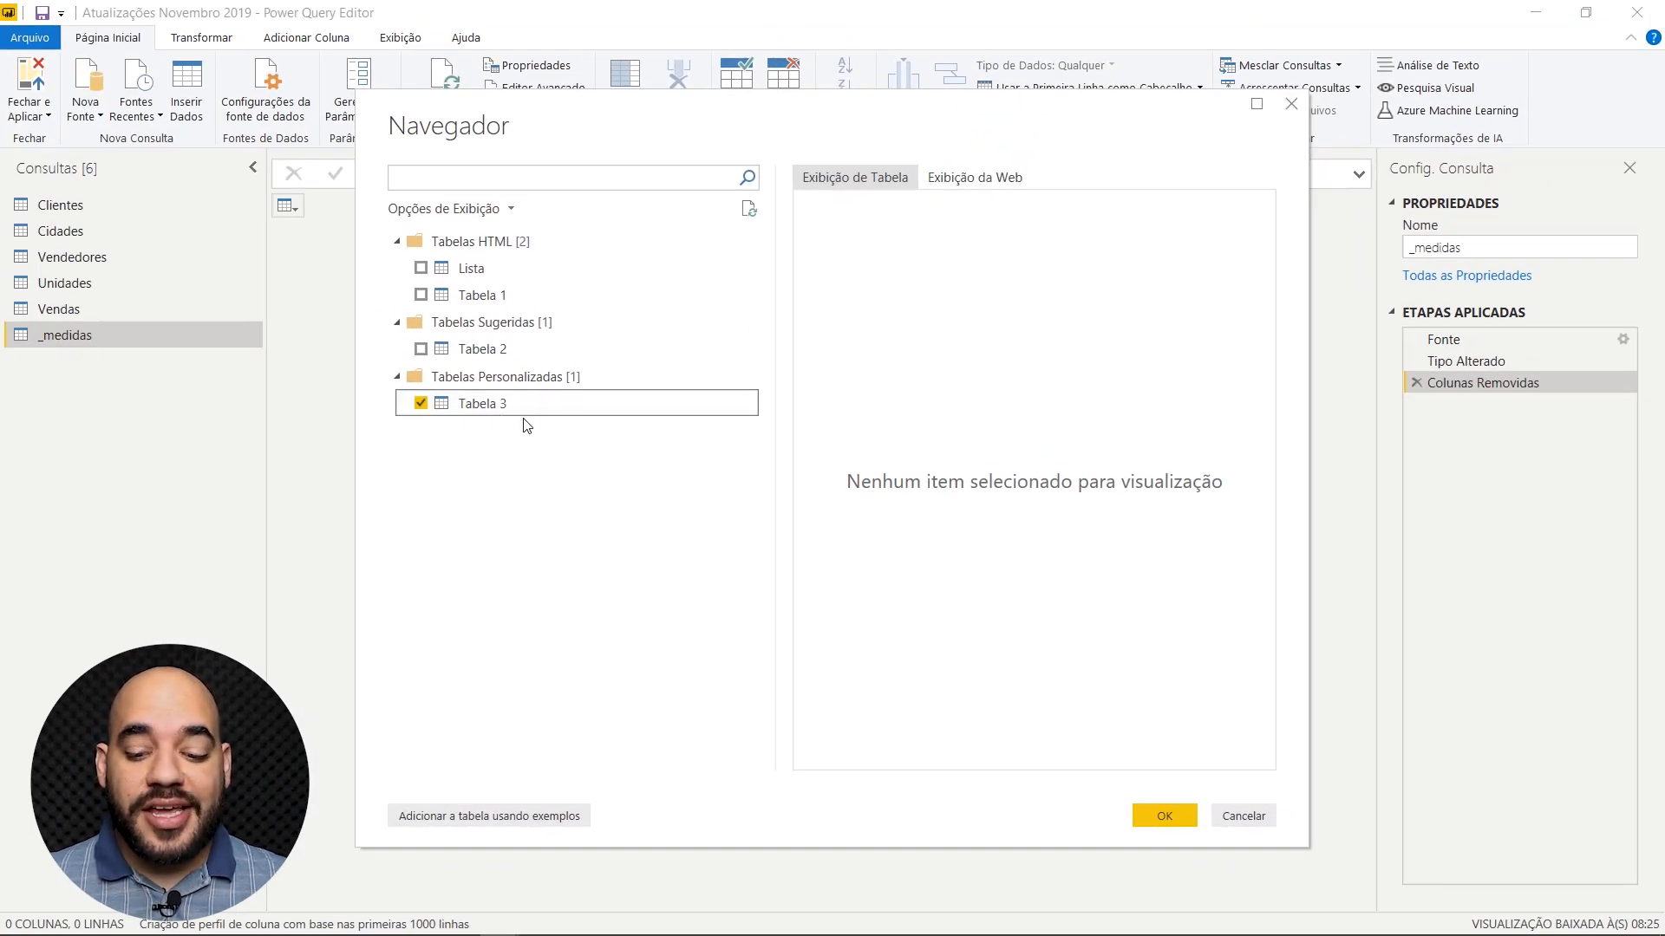
pyautogui.click(1166, 814)
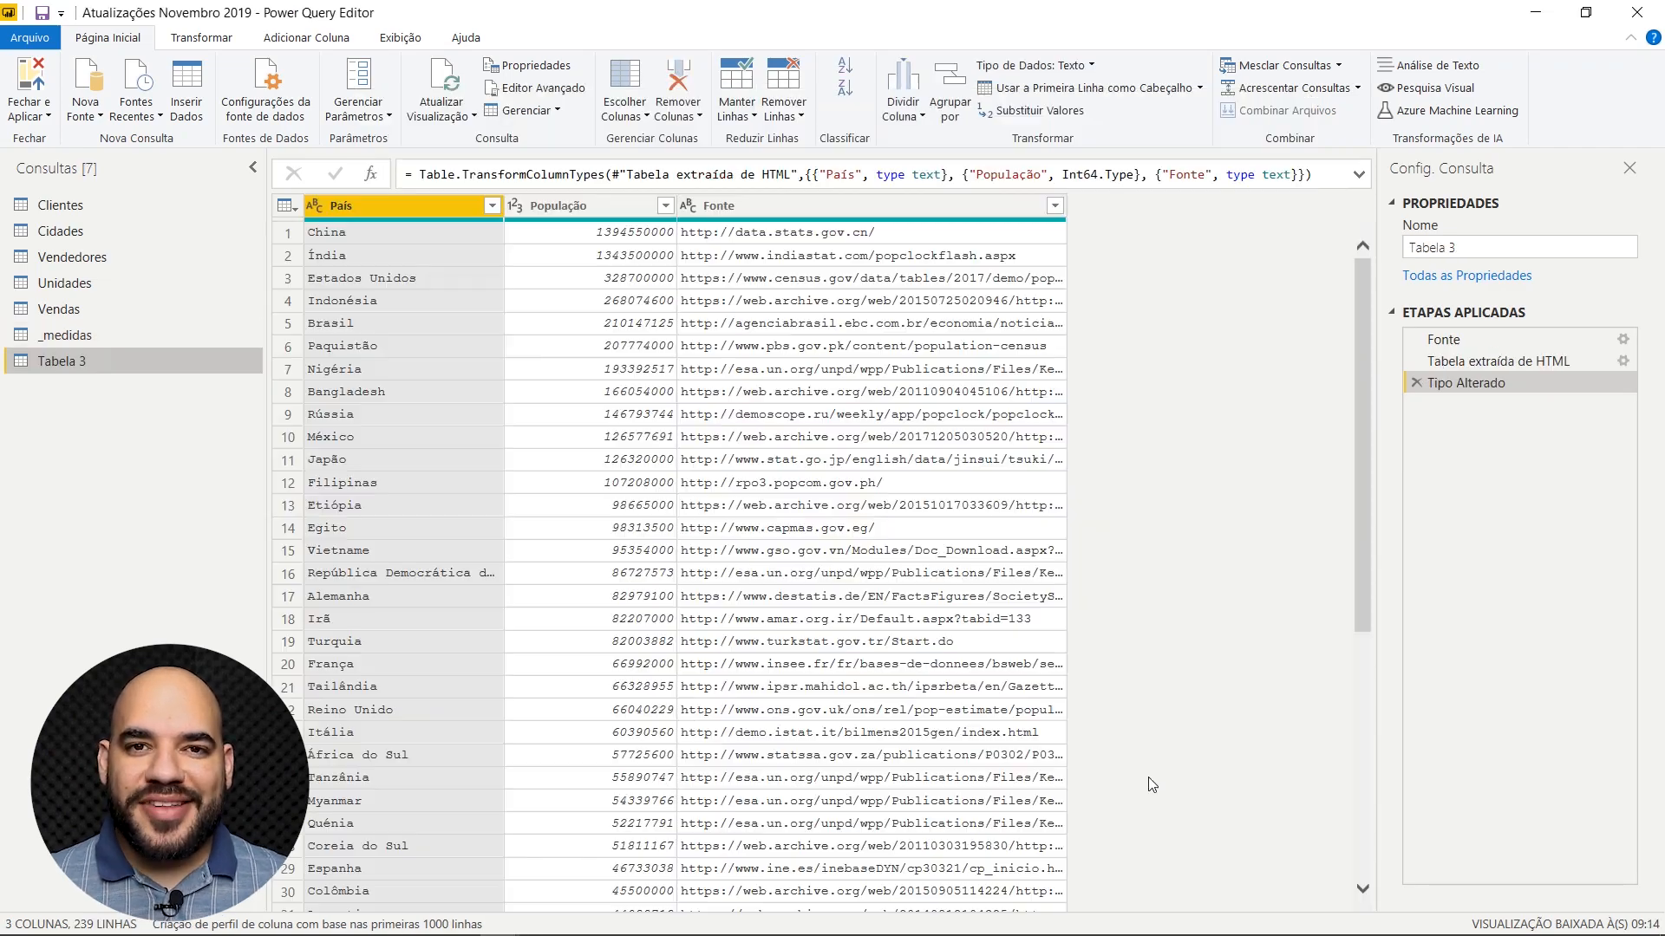